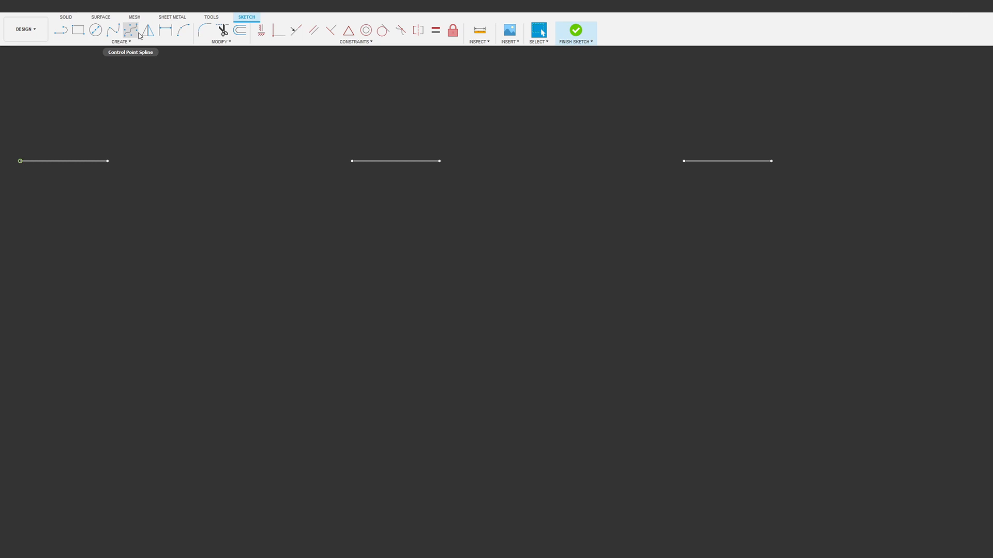
# Step: Draw control point splines curving down from the right ends of the first two lines, with one and two intermediate control points aligned to the lines
pyautogui.click(130, 30)
pyautogui.click(107, 161)
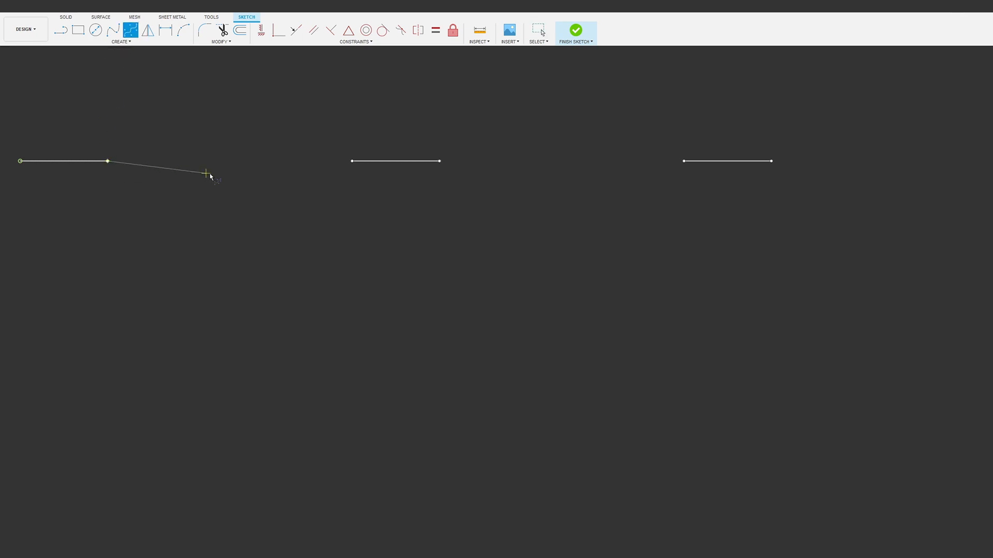
pyautogui.click(262, 161)
pyautogui.click(255, 333)
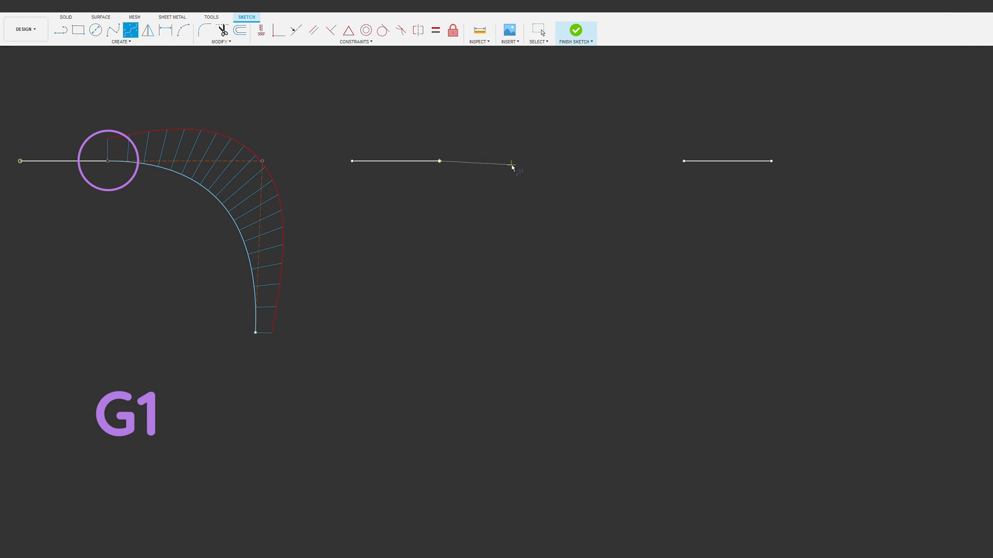
pyautogui.click(521, 161)
pyautogui.click(609, 161)
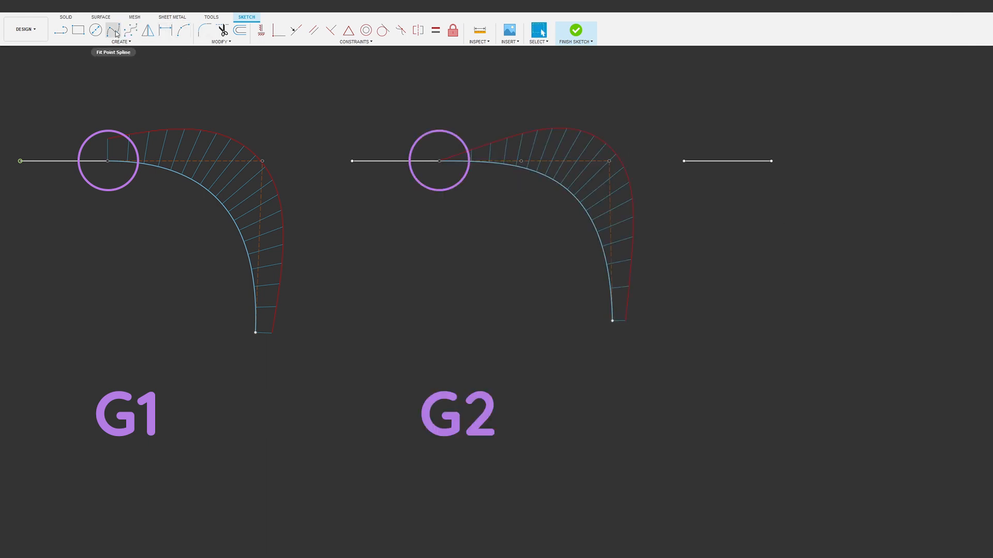
# Step: Start a control point spline at the third line's right end and place three further control points in line with it
pyautogui.click(132, 34)
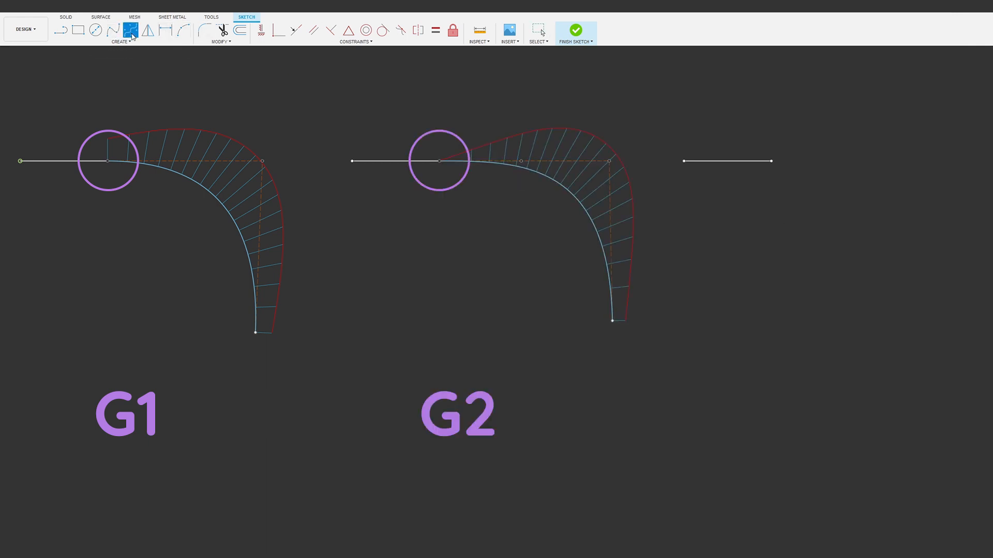
pyautogui.click(770, 161)
pyautogui.click(828, 161)
pyautogui.click(886, 161)
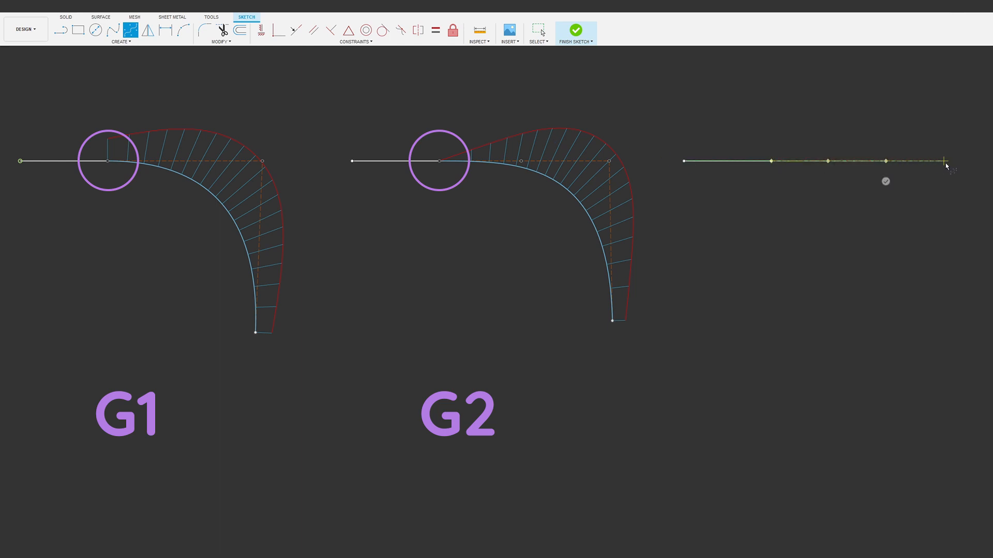
pyautogui.click(945, 162)
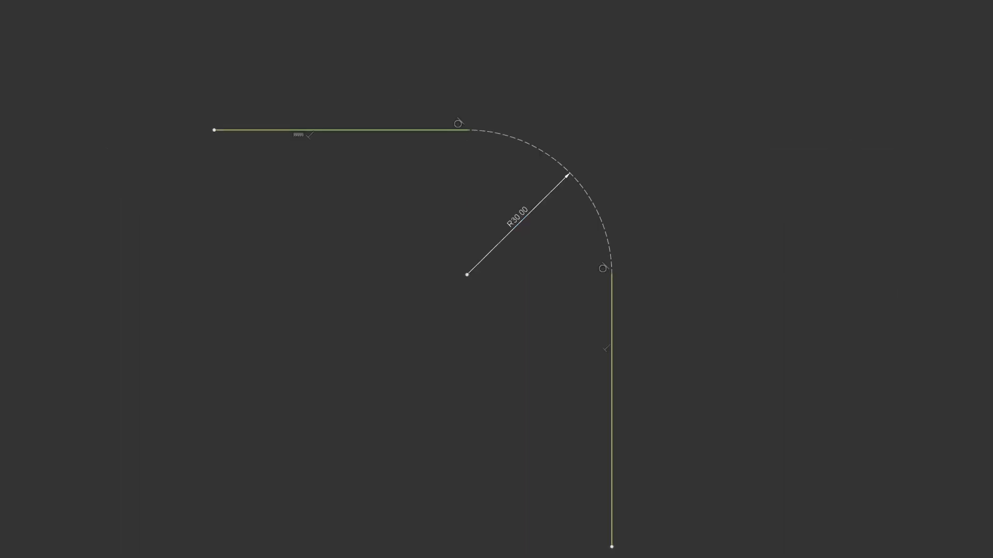
# Step: Draw an eight-point control point spline around the R30 corner, running from the horizontal line to the vertical line
pyautogui.click(420, 130)
pyautogui.click(499, 129)
pyautogui.click(541, 129)
pyautogui.click(584, 130)
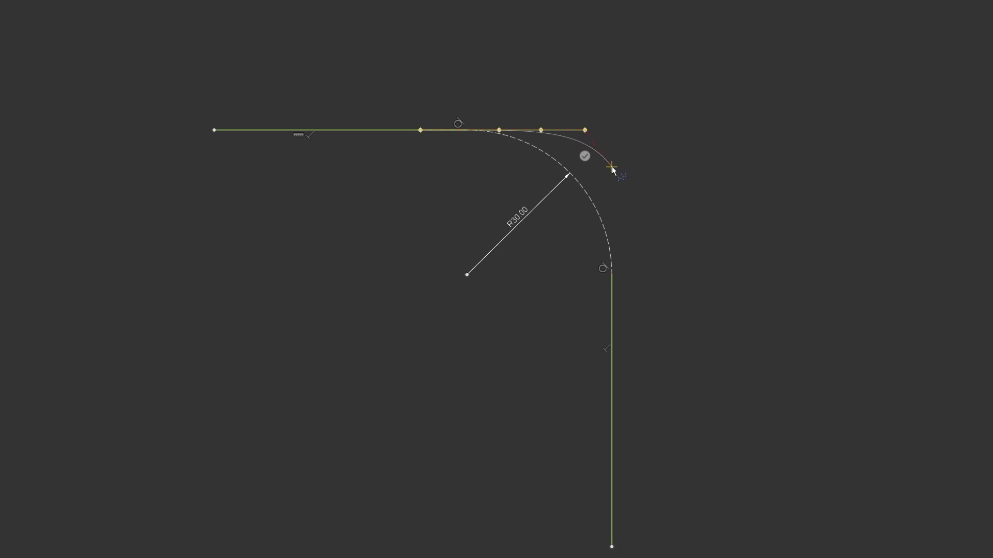
pyautogui.click(611, 167)
pyautogui.click(608, 207)
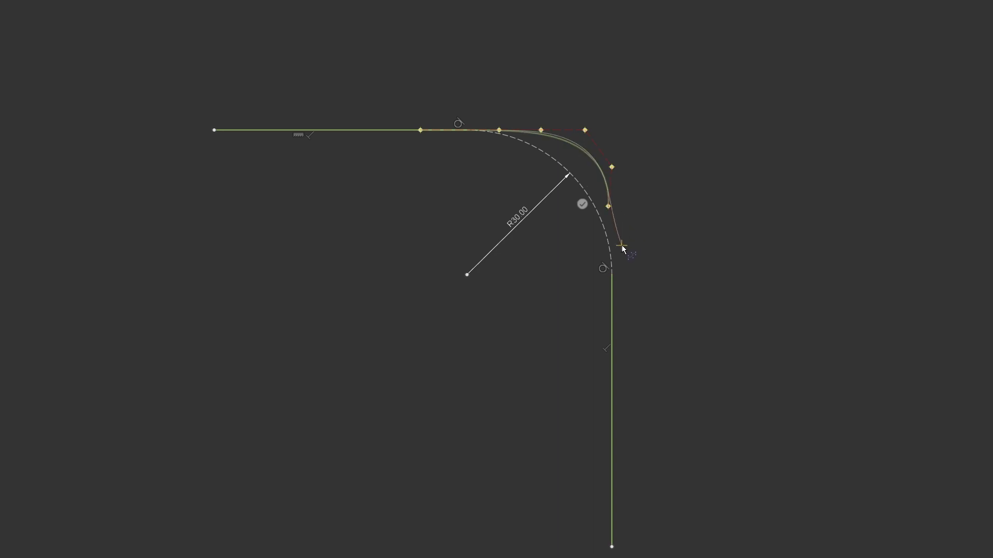
pyautogui.click(621, 245)
pyautogui.click(612, 309)
pyautogui.rightClick(612, 309)
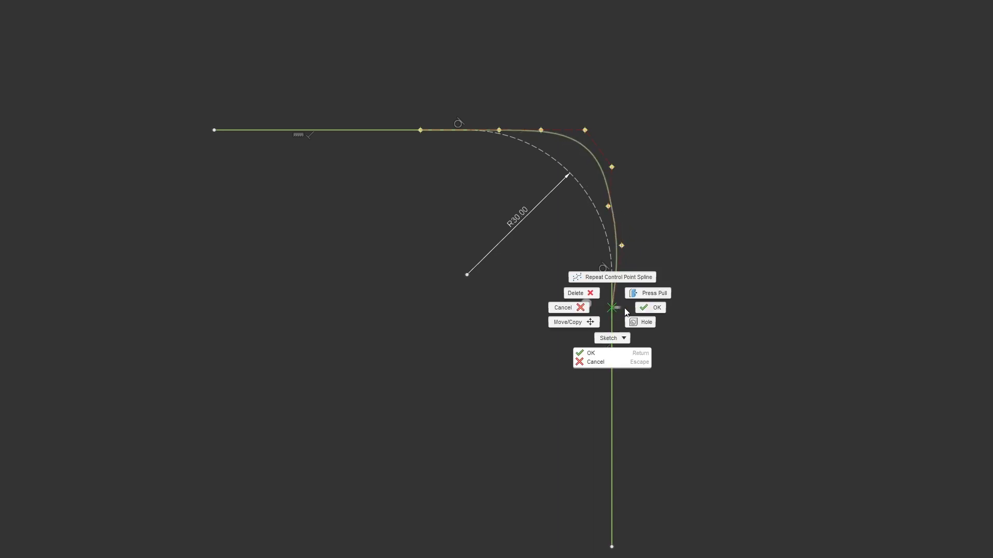
pyautogui.click(641, 309)
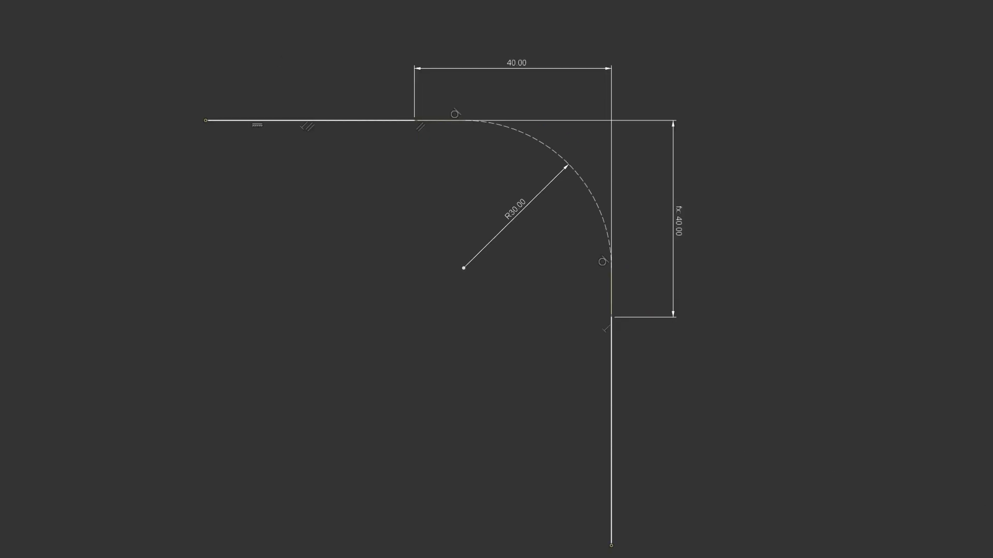
# Step: Draw a seven-point control point spline across the corner, joining the inner endpoints of the horizontal and vertical lines
pyautogui.click(415, 121)
pyautogui.click(471, 113)
pyautogui.click(533, 113)
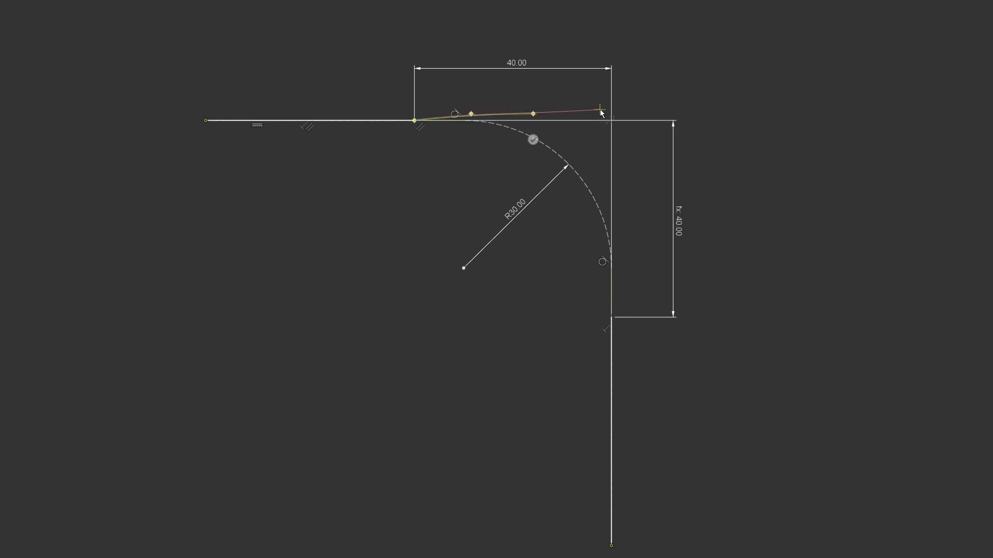
pyautogui.click(600, 113)
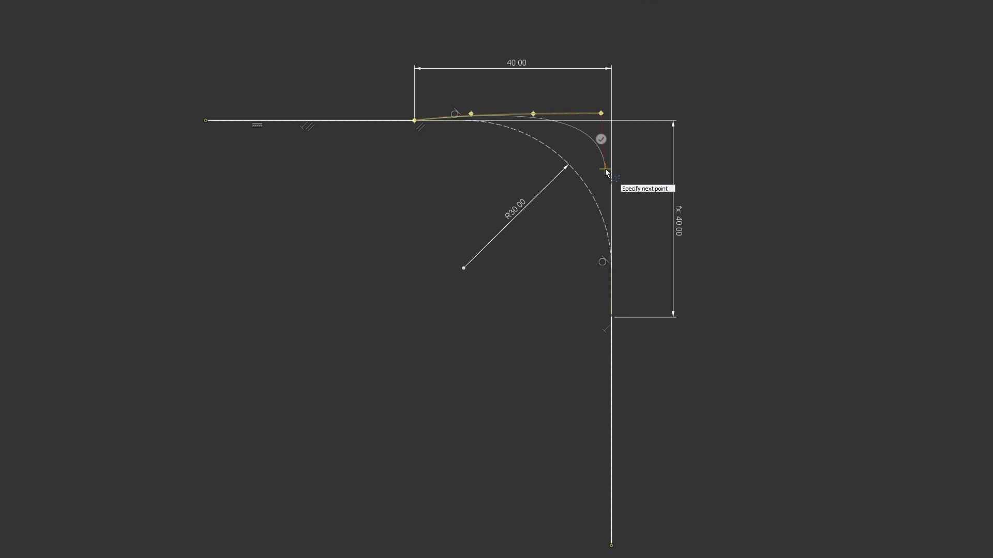
pyautogui.click(605, 169)
pyautogui.click(617, 237)
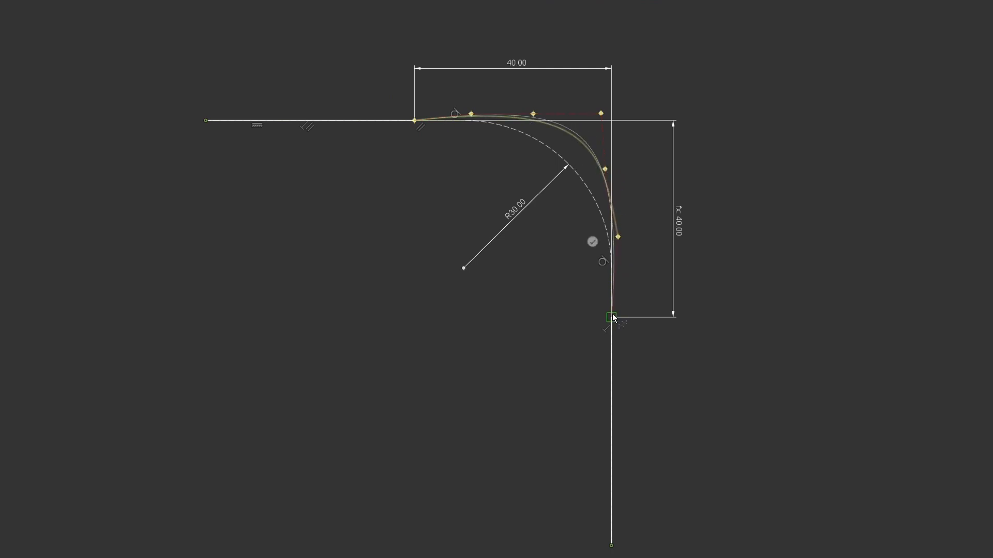
pyautogui.click(612, 318)
pyautogui.rightClick(613, 318)
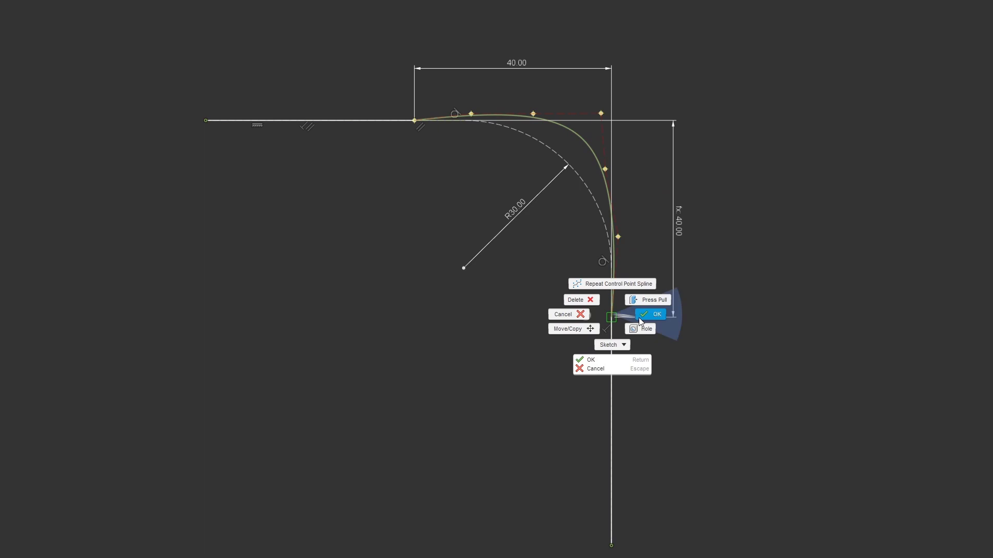
pyautogui.click(640, 318)
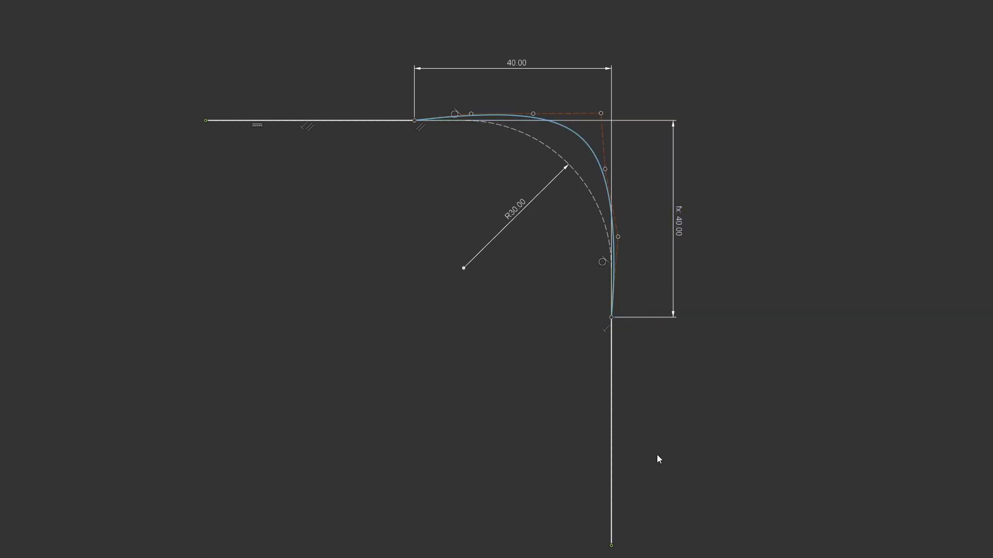
# Step: Move the spline's lower side control point inward and try a collinear constraint between its control frame and the vertical line
pyautogui.moveTo(619, 238); pyautogui.dragTo(597, 243)
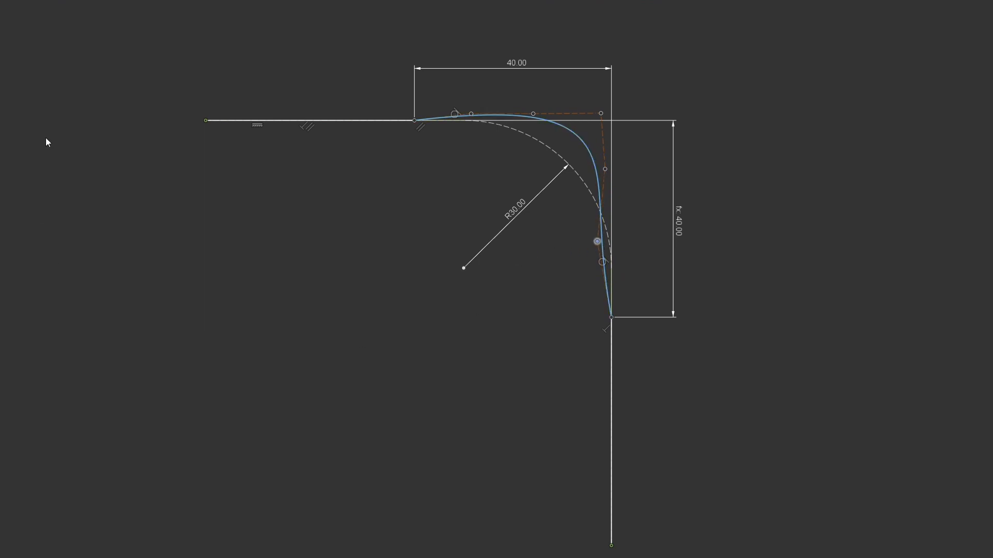
pyautogui.click(252, 9)
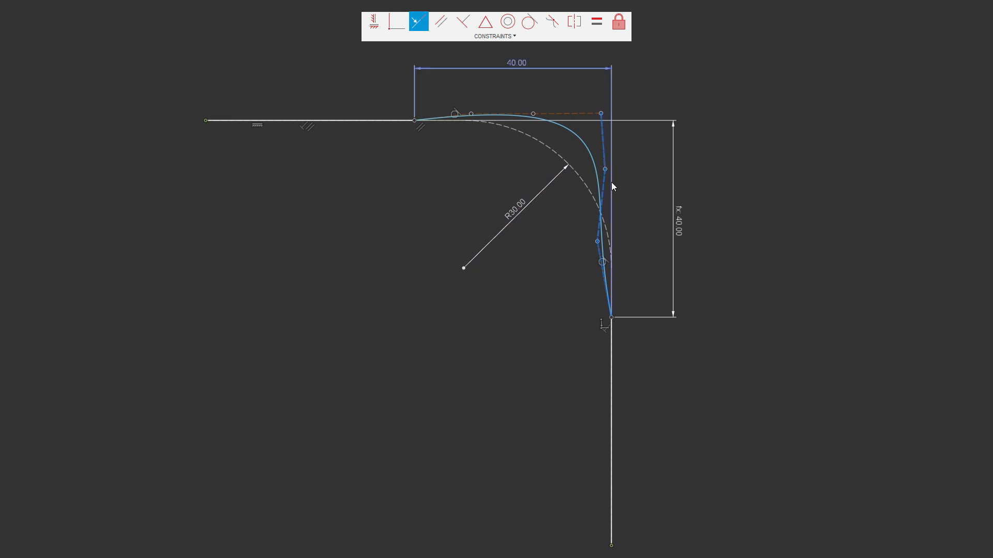
pyautogui.click(610, 339)
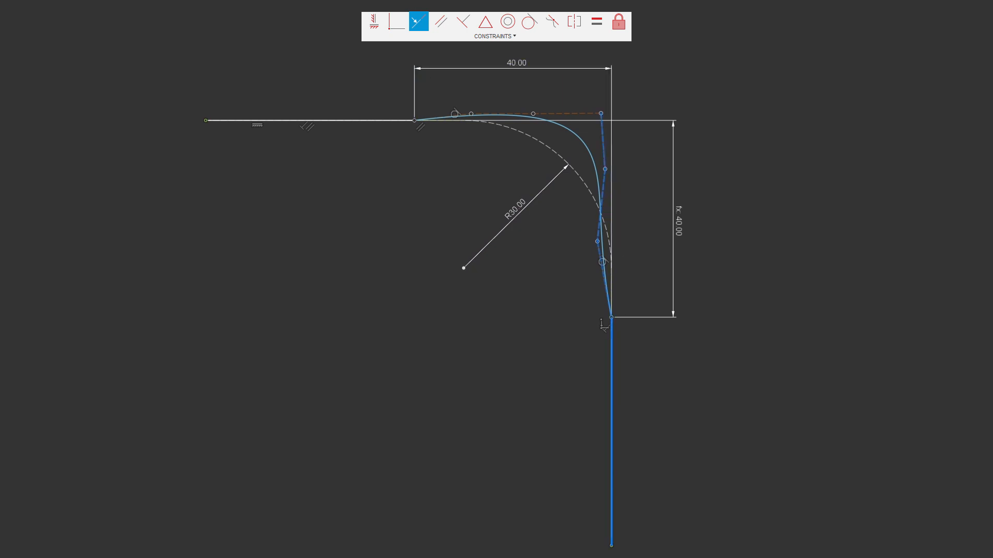
# Step: Make the spline's corner control point and the two side control points below it coincident with the vertical line
pyautogui.click(274, 6)
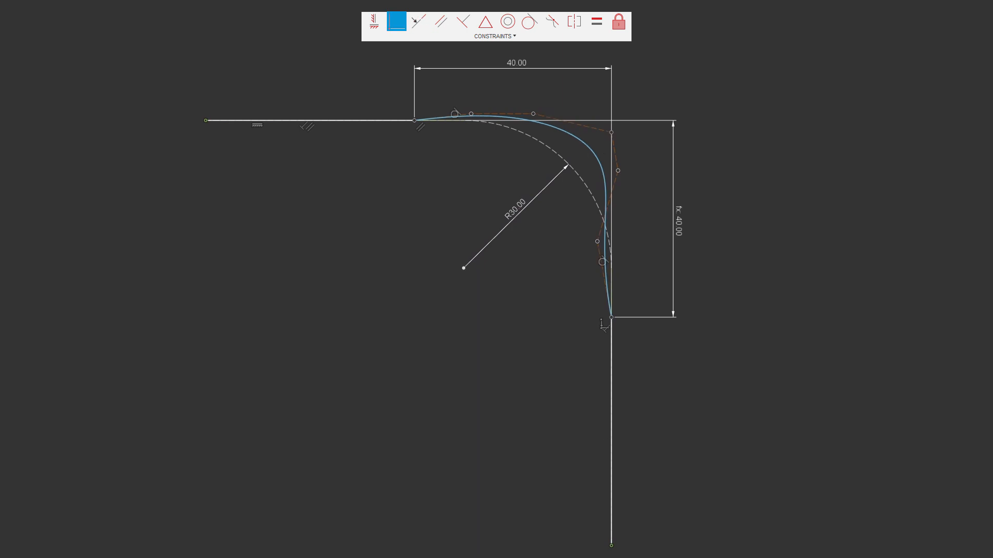
pyautogui.click(618, 171)
pyautogui.click(615, 365)
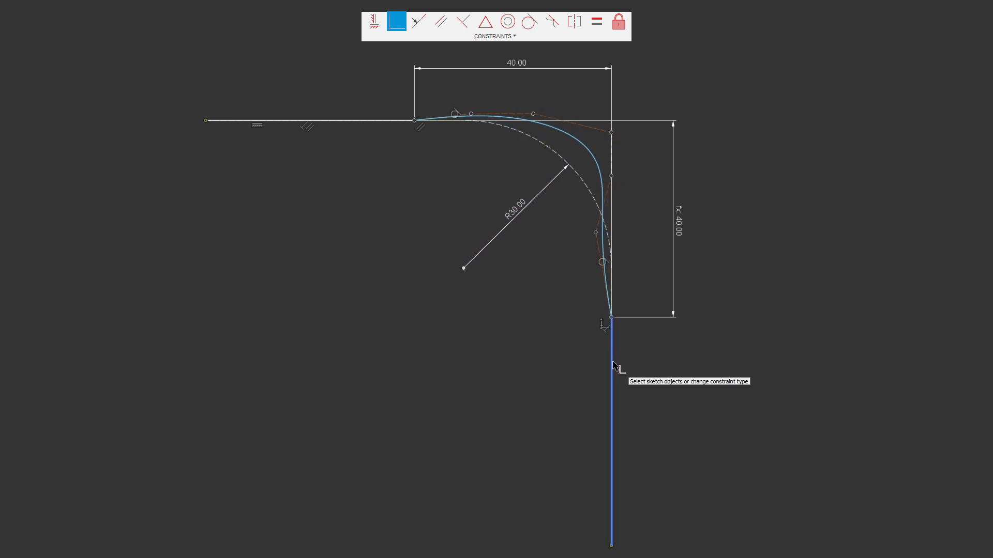
pyautogui.click(596, 233)
pyautogui.click(611, 363)
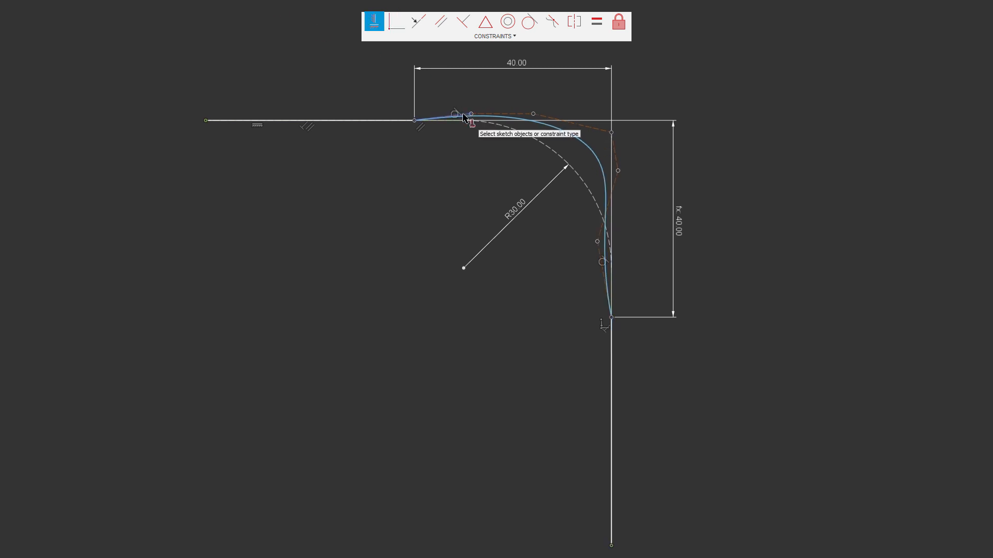
# Step: Apply horizontal constraints to the upper control frame segments and vertical constraints to the side segments of the spline
pyautogui.click(460, 115)
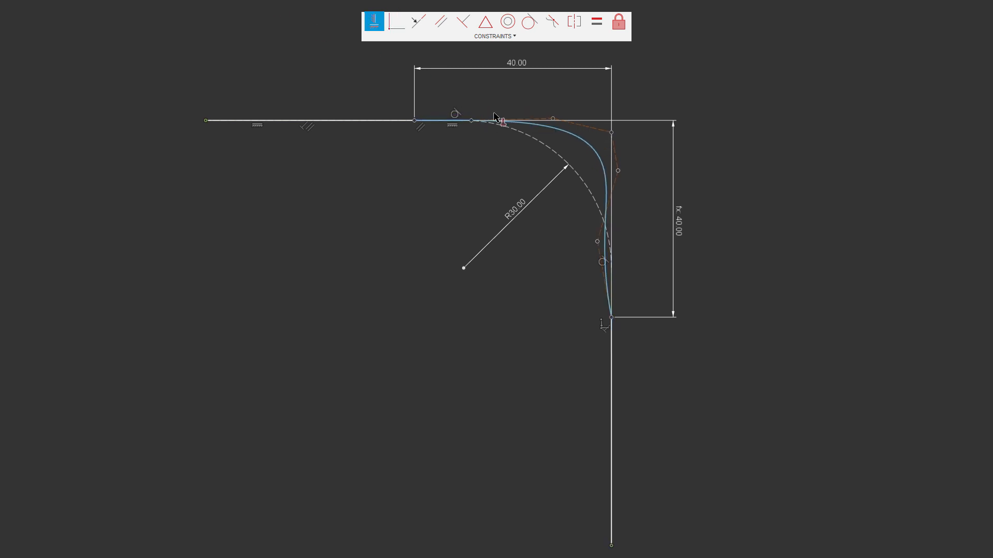
pyautogui.click(585, 127)
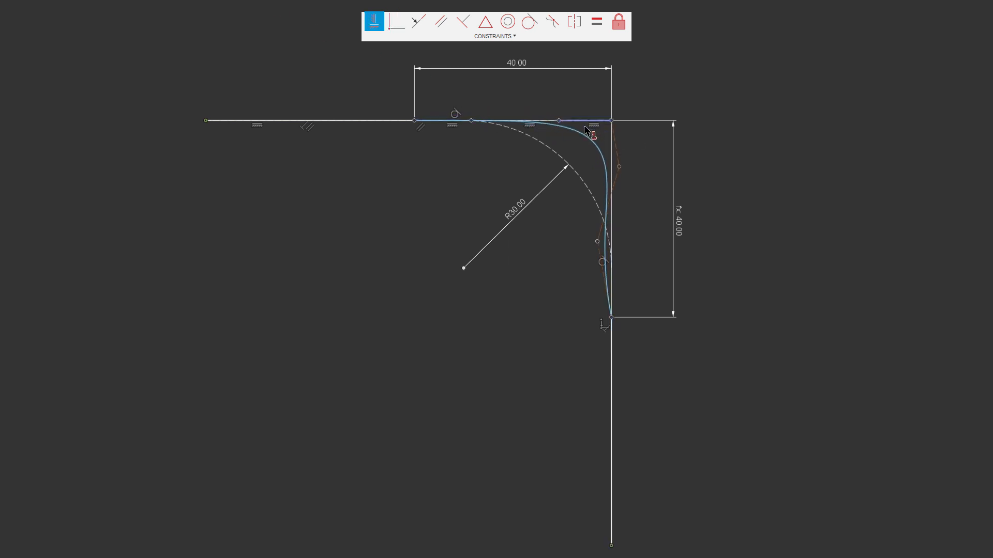
pyautogui.click(615, 155)
pyautogui.click(608, 197)
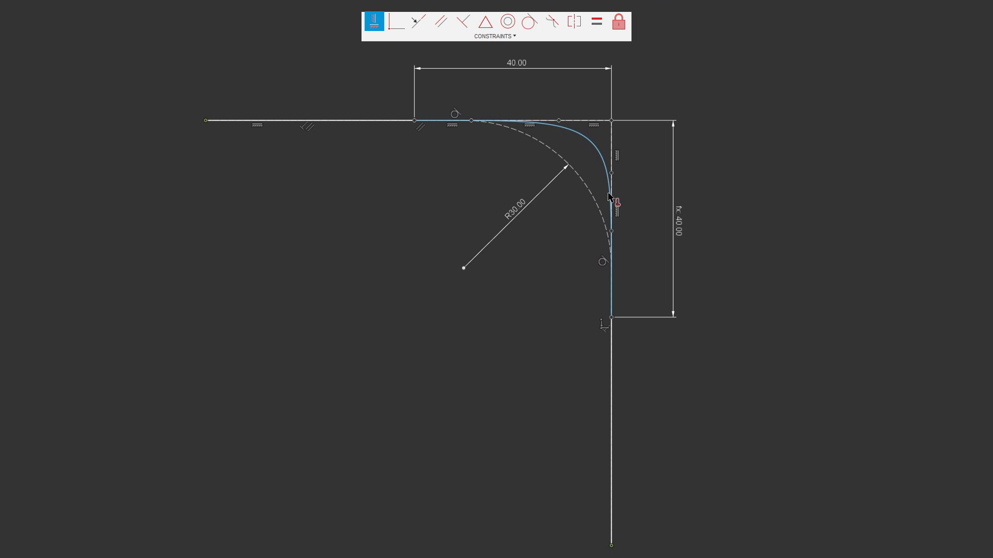
# Step: Try to dimension the two lower vertical control frame segments of the spline individually
pyautogui.press('d')
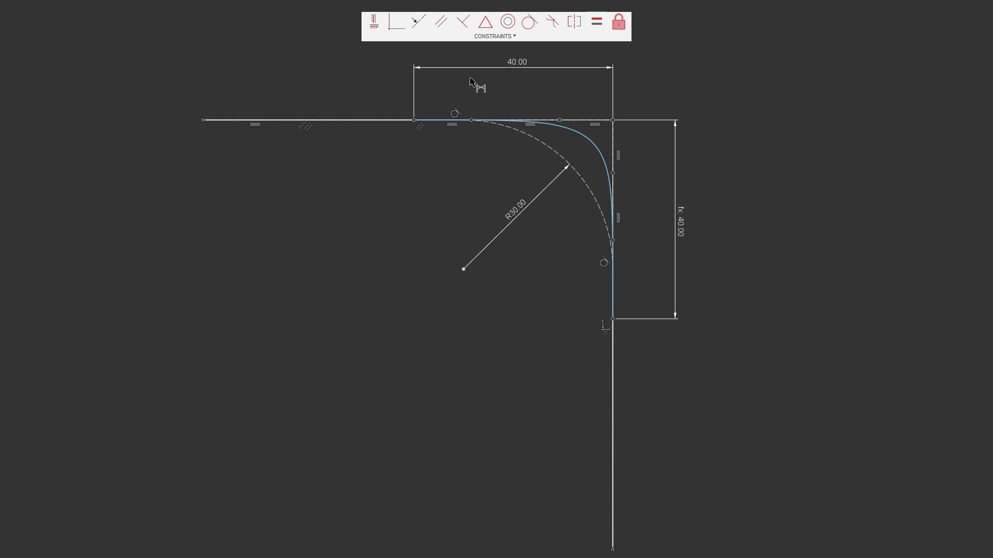
pyautogui.click(613, 263)
pyautogui.click(646, 268)
pyautogui.press('Return')
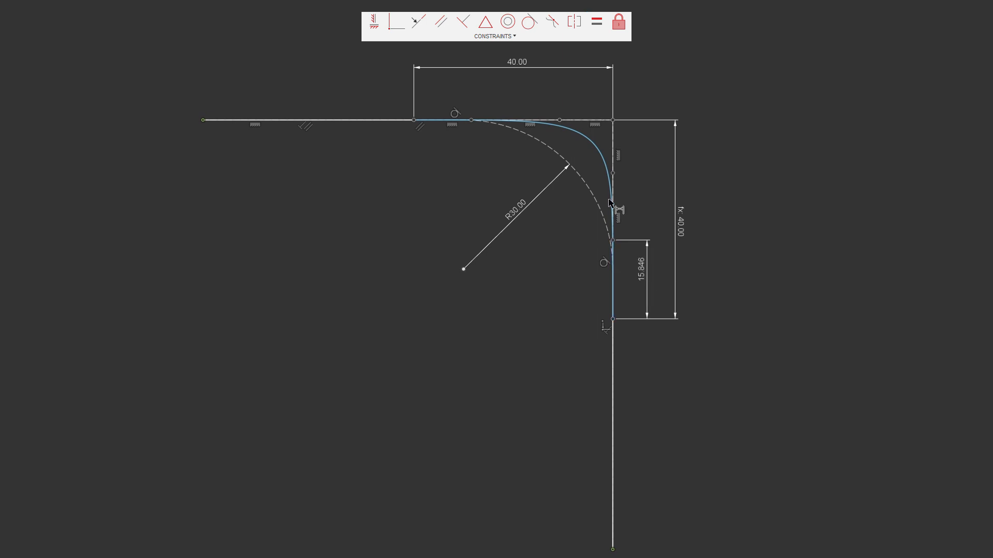
pyautogui.click(614, 210)
pyautogui.click(634, 200)
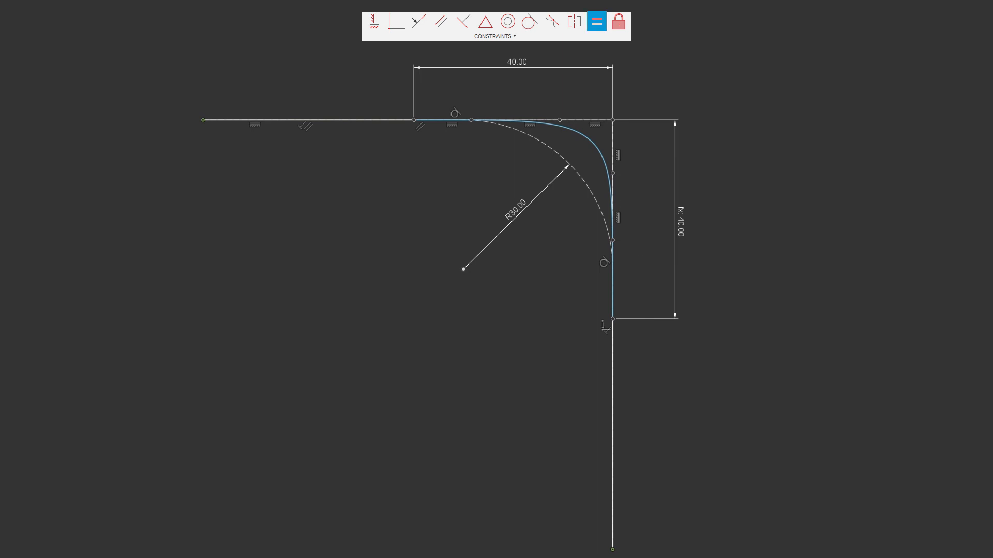
# Step: Make the outer two control frame segments equal on each leg, and make the two segments meeting at the corner equal
pyautogui.click(545, 120)
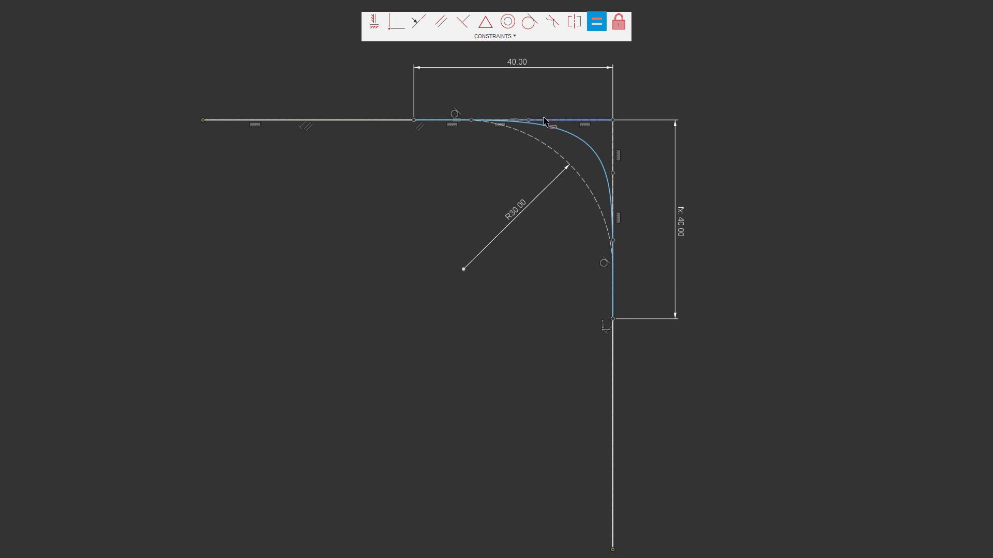
pyautogui.click(613, 193)
pyautogui.click(614, 145)
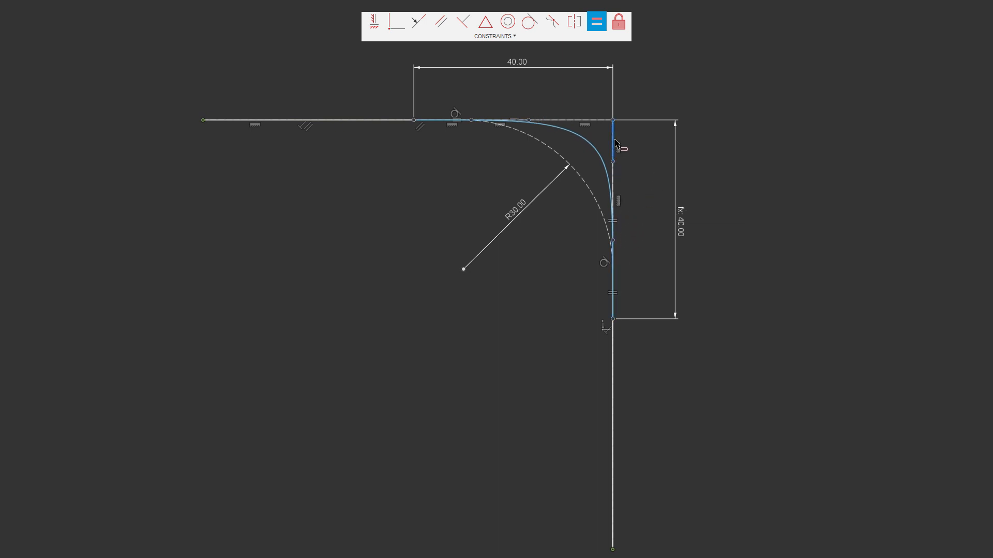
pyautogui.click(582, 121)
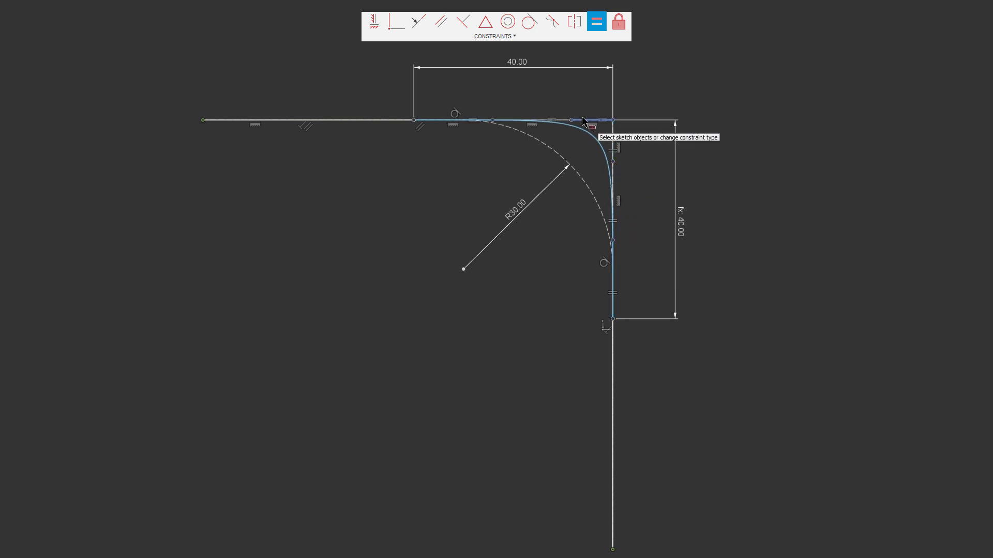
pyautogui.press('Escape')
# Step: Shift the horizontal control points away from the corner and dimension the adjoining horizontal control segment as d19/2
pyautogui.moveTo(571, 121); pyautogui.dragTo(228, 122)
pyautogui.press('d')
pyautogui.click(563, 120)
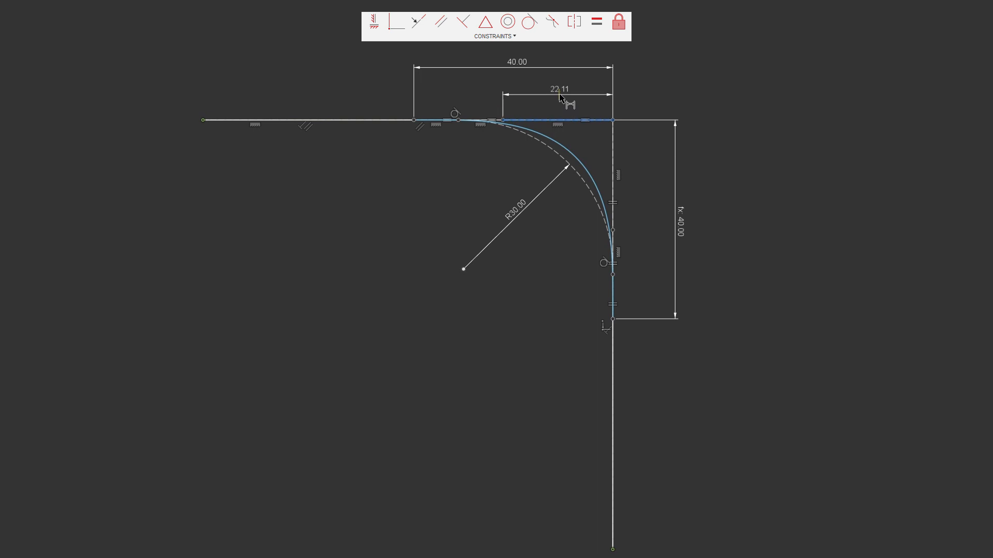
pyautogui.click(561, 96)
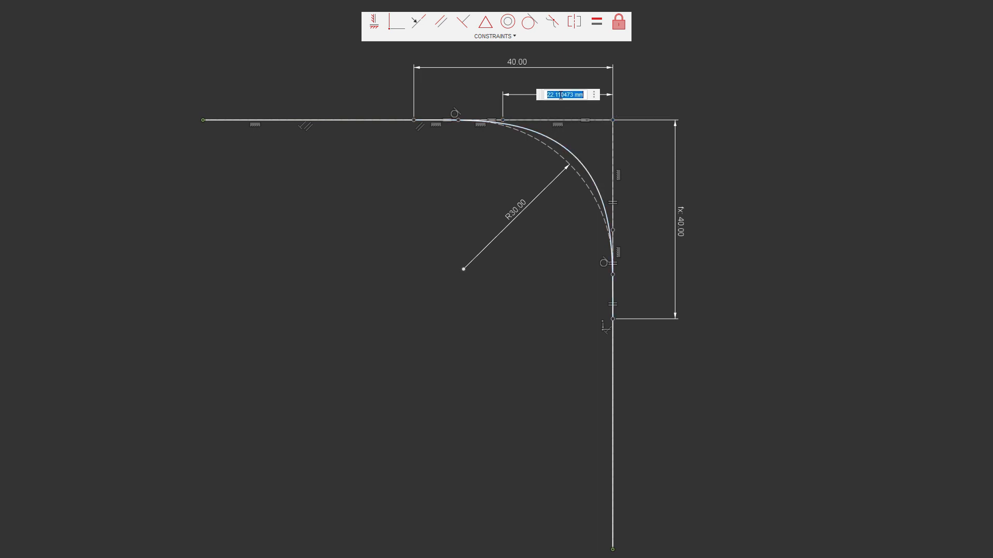
pyautogui.click(516, 62)
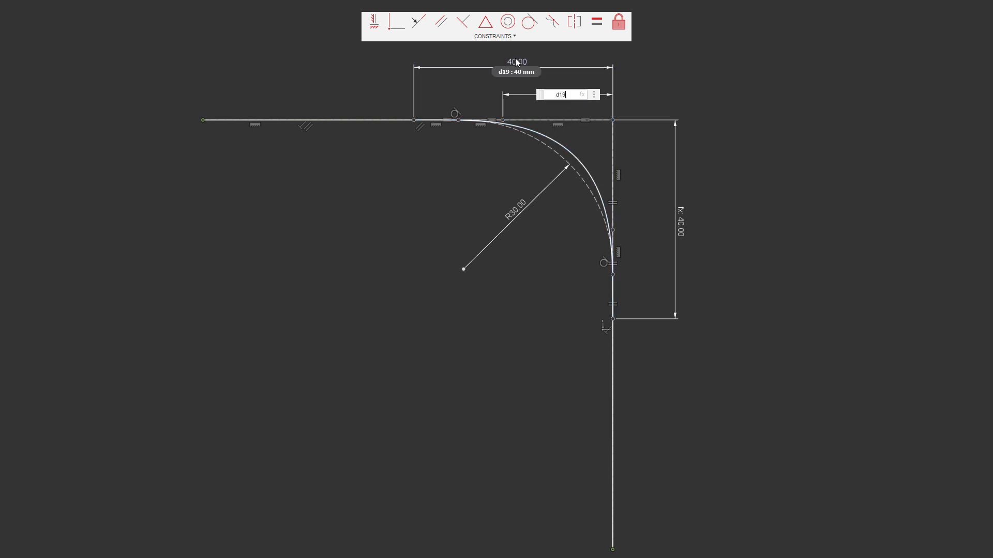
pyautogui.write('/2')
pyautogui.press('Return')
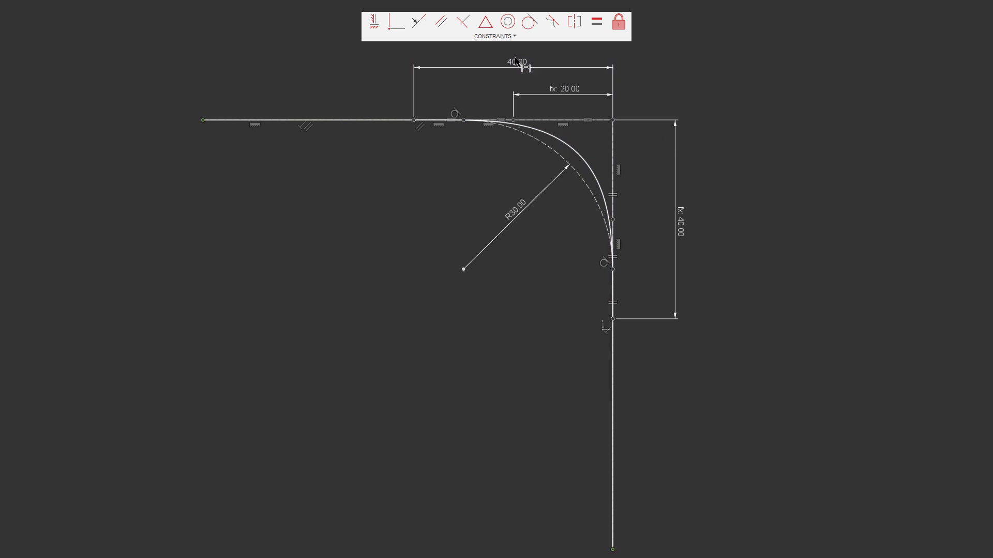
# Step: Set the vertical leg's overall dimension equal to the horizontal overall dimension d19
pyautogui.doubleClick(680, 223)
pyautogui.click(519, 62)
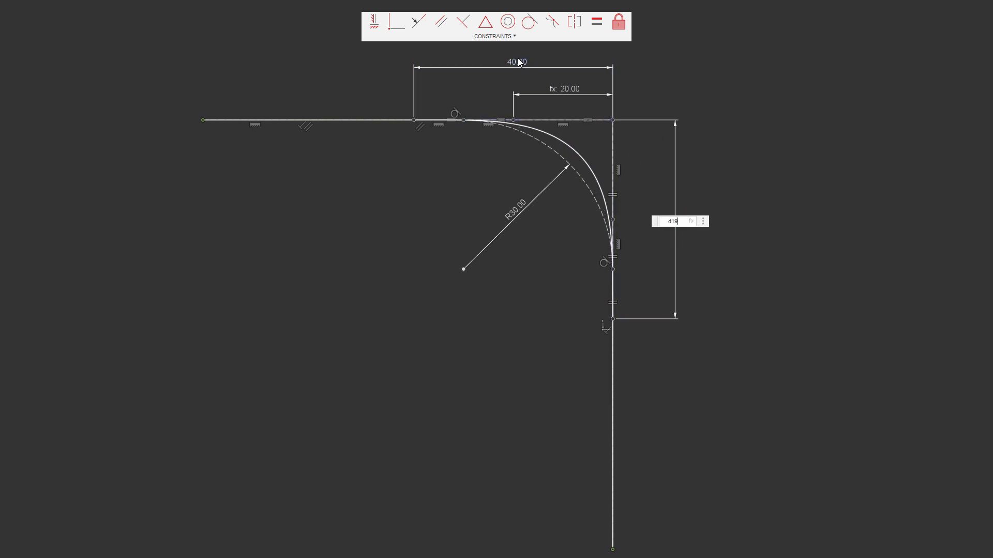
pyautogui.press('Return')
# Step: Test the parametric link by setting the overall horizontal dimension to 30 mm and returning it to 40 mm
pyautogui.doubleClick(522, 63)
pyautogui.moveTo(514, 68); pyautogui.dragTo(498, 65)
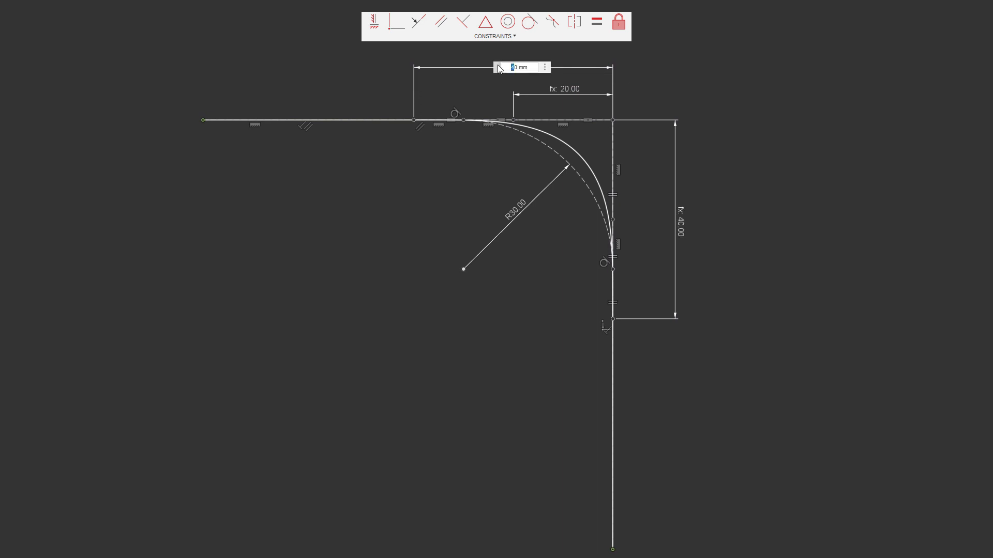
pyautogui.write('3')
pyautogui.press('Return')
pyautogui.doubleClick(538, 66)
pyautogui.write('40')
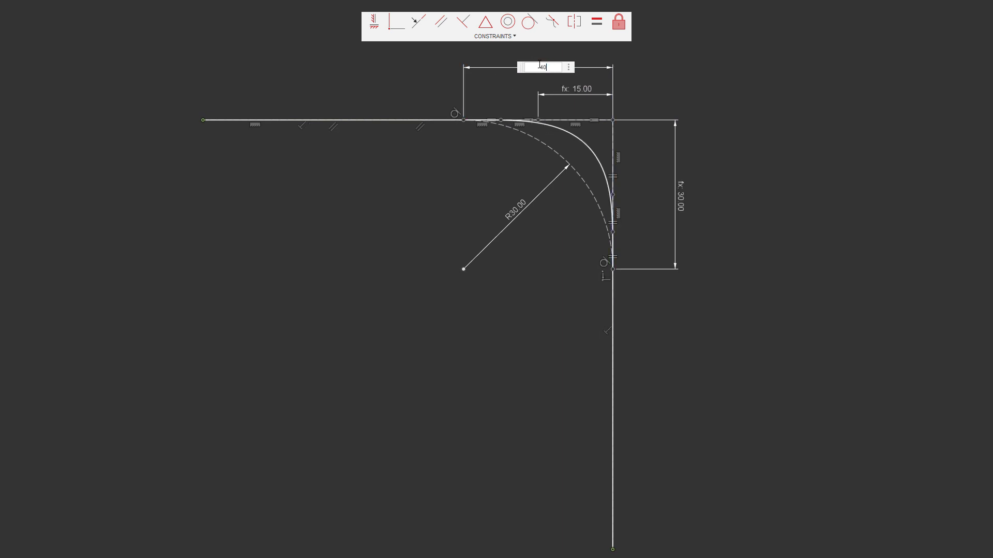
pyautogui.press('Return')
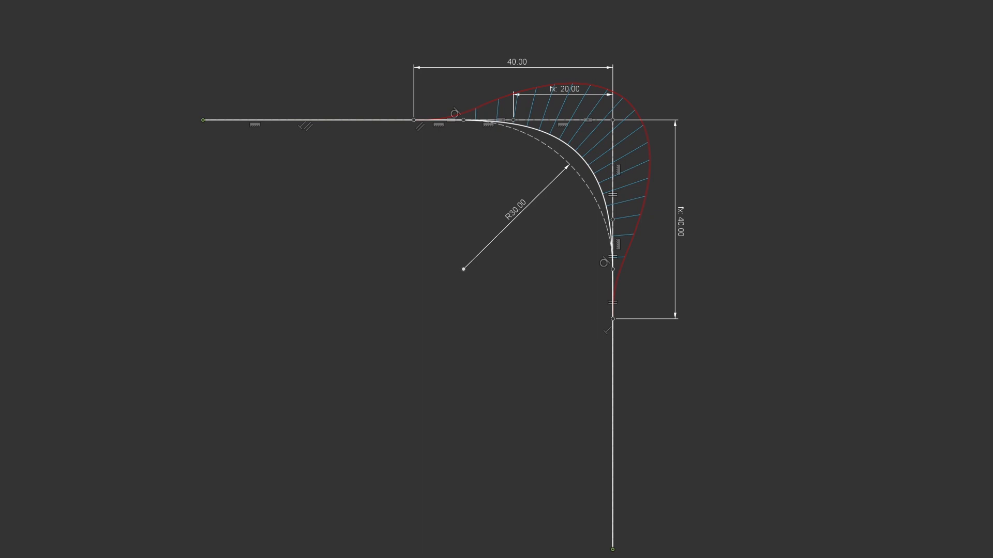
# Step: Insert a spline control point at the middle of the corner curve and pull the surrounding control points outward from the legs
pyautogui.click(578, 156)
pyautogui.rightClick(578, 156)
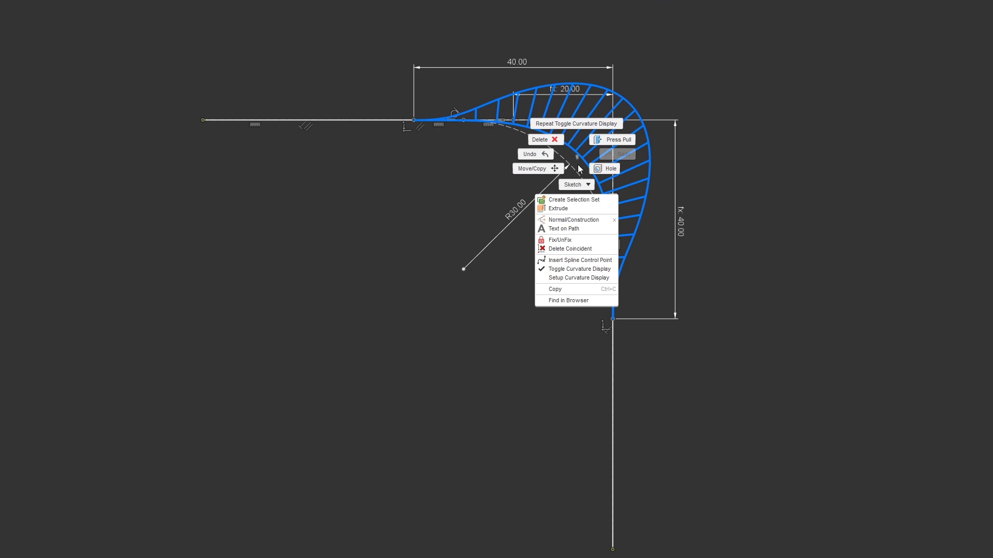
pyautogui.click(578, 260)
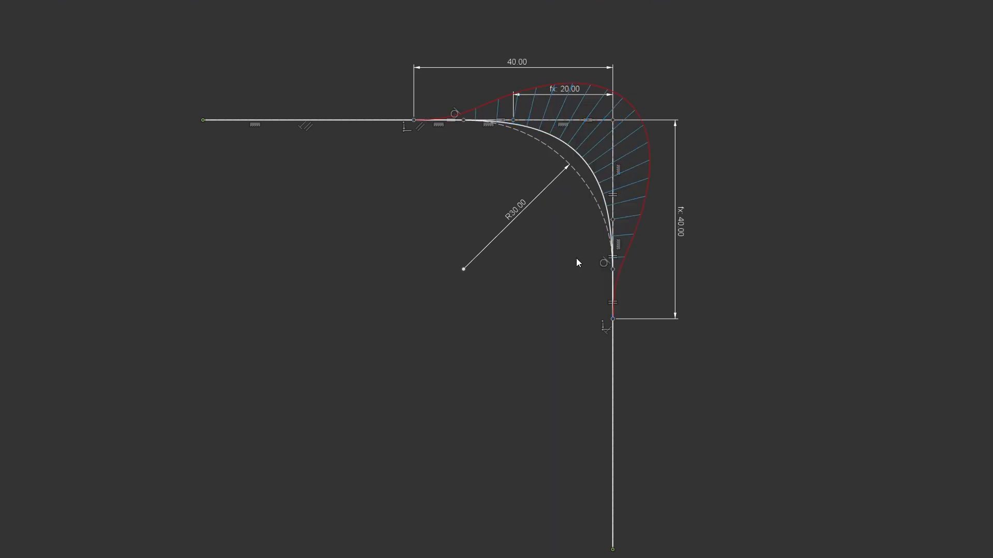
pyautogui.click(578, 155)
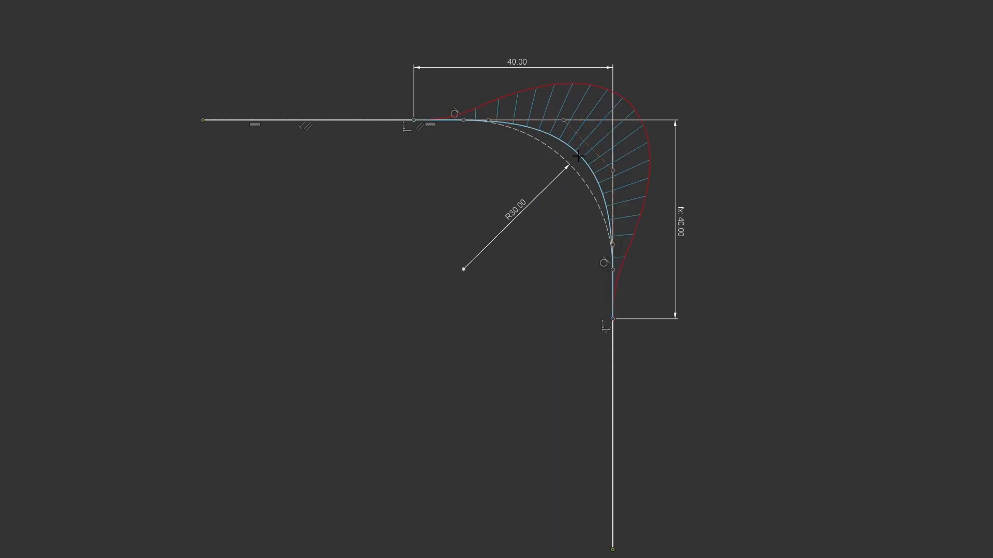
pyautogui.moveTo(489, 120); pyautogui.dragTo(568, 109)
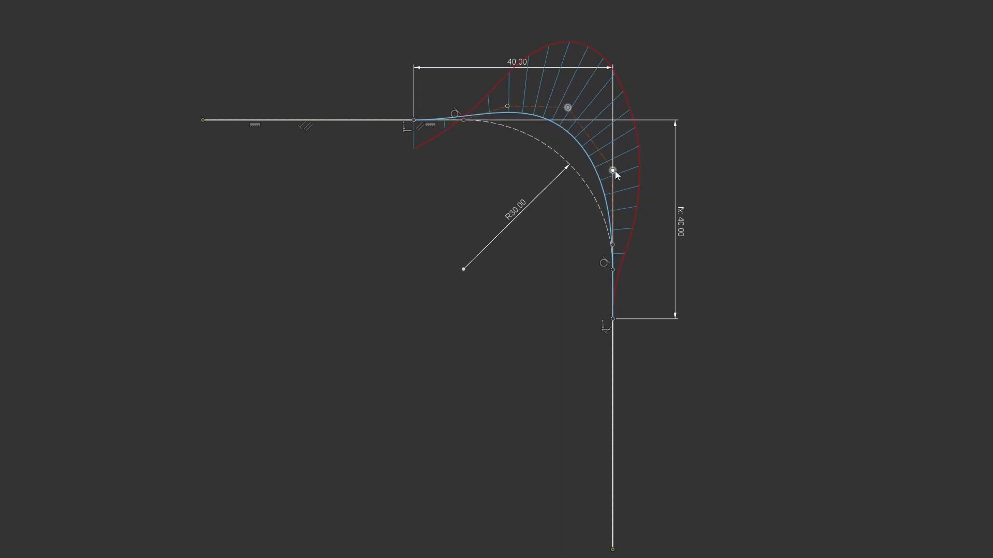
pyautogui.moveTo(615, 171); pyautogui.dragTo(628, 171)
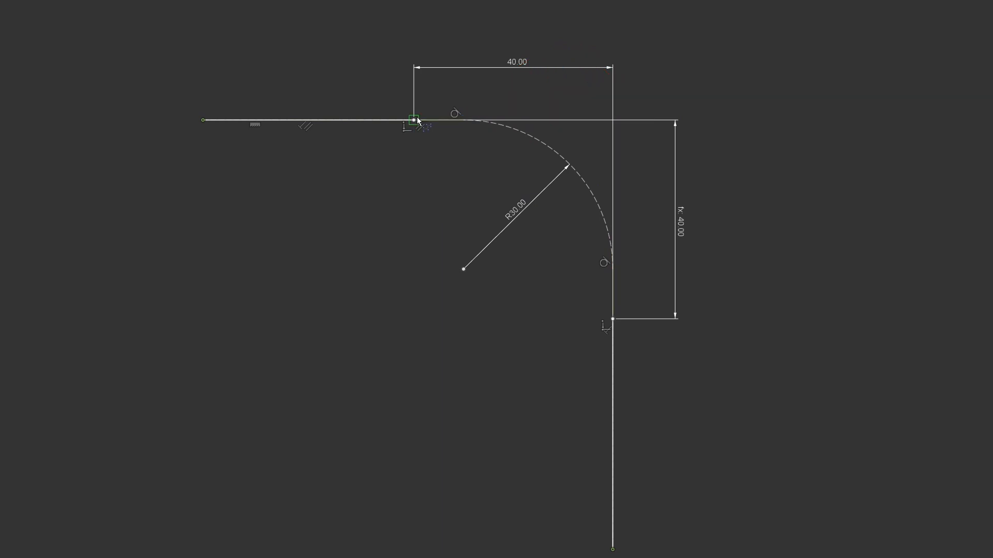
# Step: Draw an eight-point control point spline from the horizontal line's end around the corner to the vertical line's upper end
pyautogui.click(414, 120)
pyautogui.click(481, 116)
pyautogui.click(537, 115)
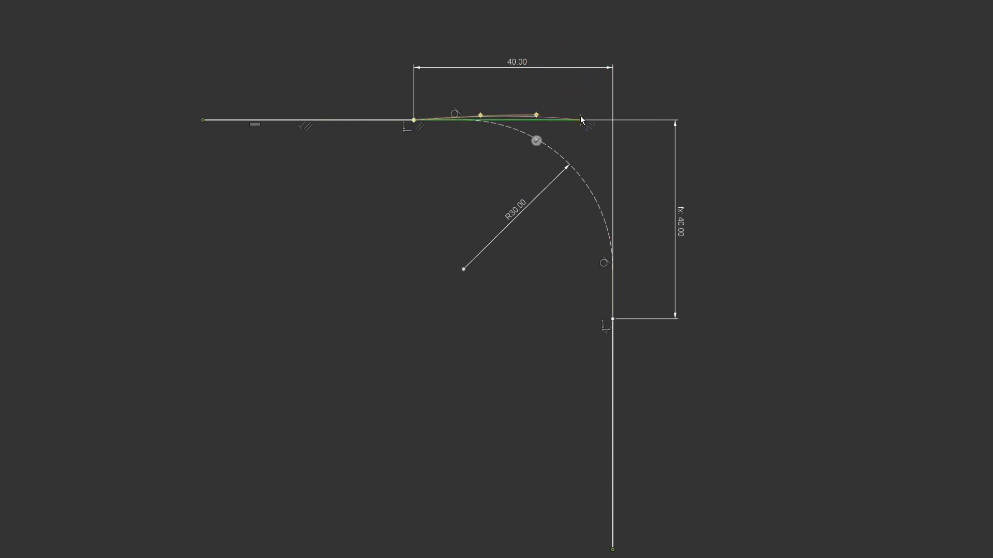
pyautogui.click(566, 111)
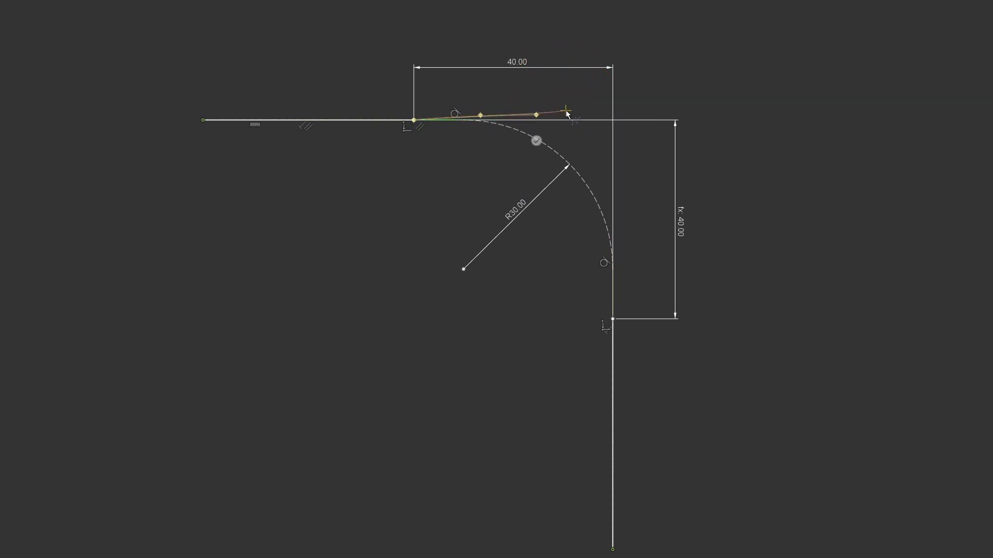
pyautogui.click(610, 154)
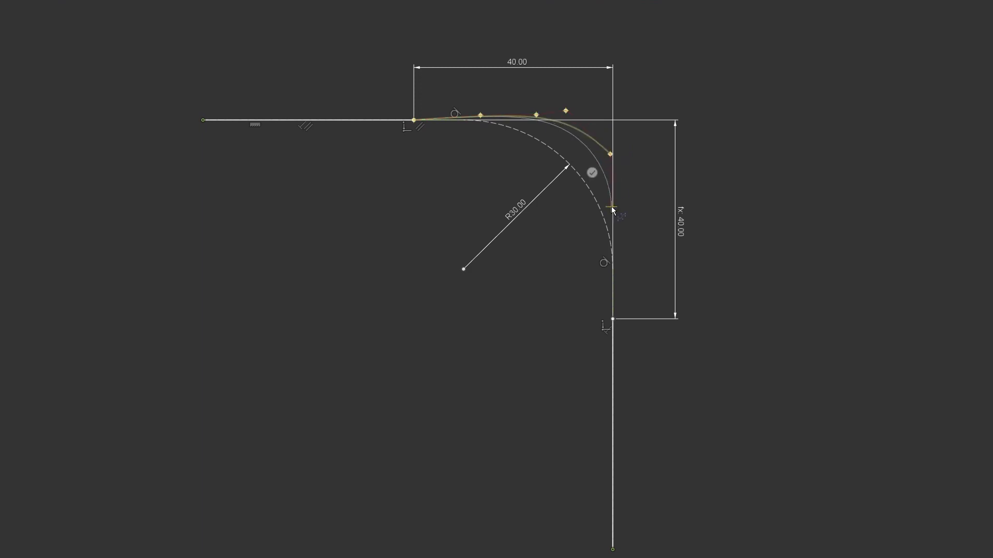
pyautogui.click(617, 274)
pyautogui.click(613, 319)
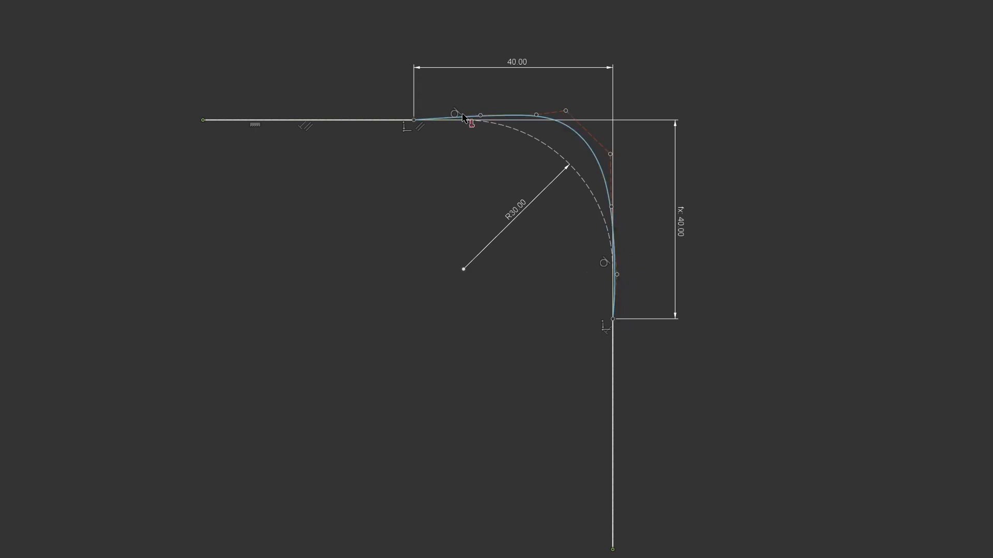
# Step: Constrain the new spline's three upper control frame segments horizontal and its three side segments vertical
pyautogui.click(464, 117)
pyautogui.click(505, 118)
pyautogui.click(552, 112)
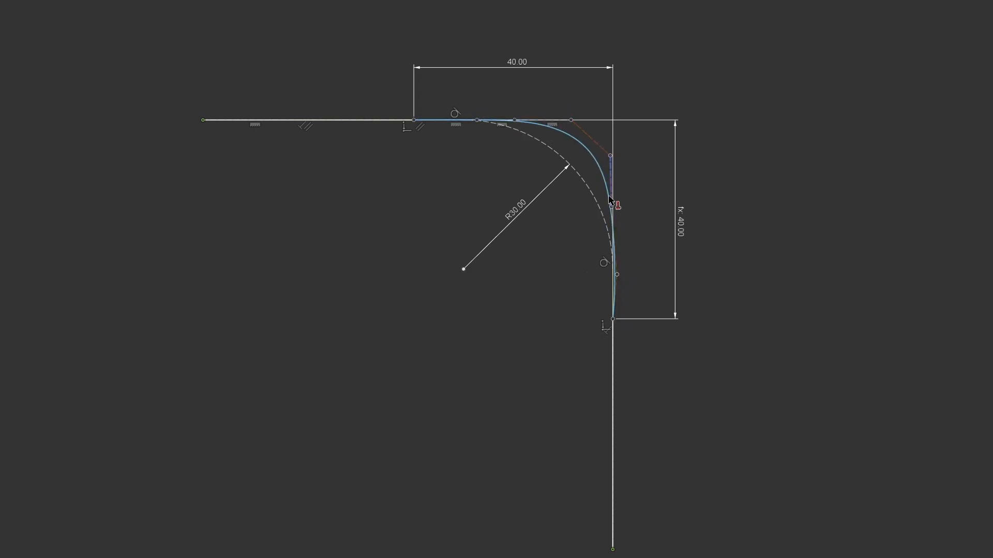
pyautogui.click(609, 195)
pyautogui.click(611, 223)
pyautogui.click(616, 292)
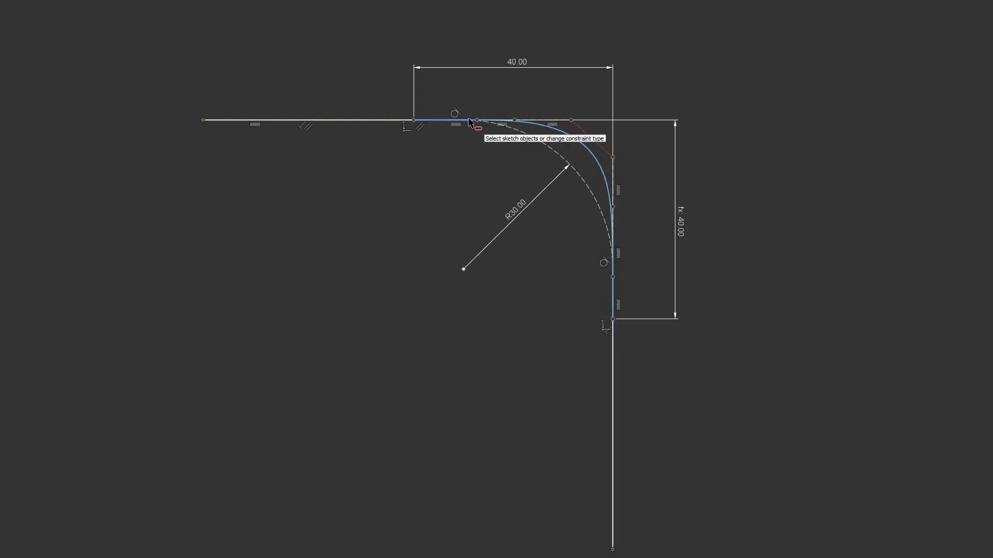
# Step: Apply equal constraints to the two outer control segments on each leg and to the two segments adjoining the diagonal
pyautogui.click(509, 125)
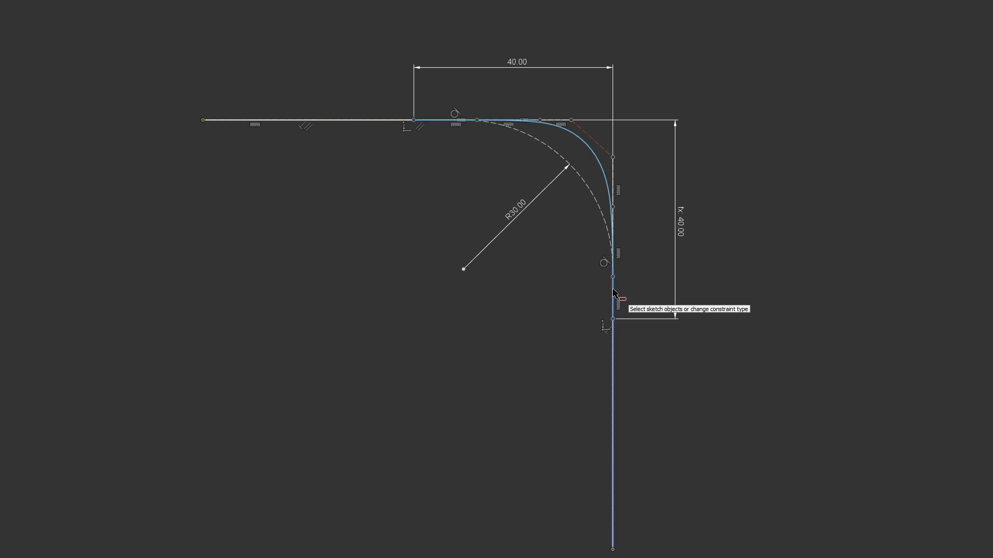
pyautogui.click(626, 323)
pyautogui.click(613, 240)
pyautogui.click(613, 181)
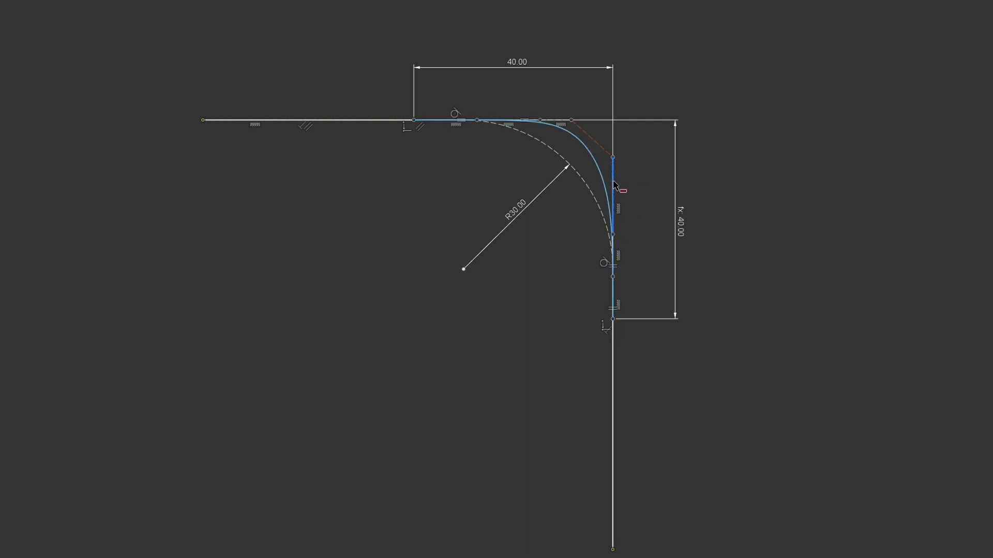
pyautogui.click(561, 121)
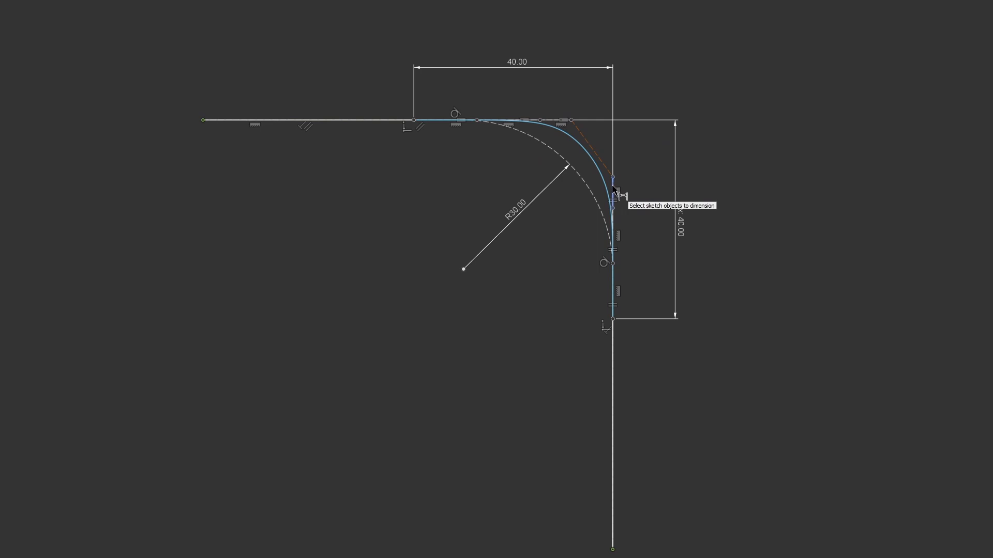
# Step: Dimension the diagonal control segment at 45° to the vertical segment, and shift the diagonal and a horizontal control point to test their freedom
pyautogui.click(598, 159)
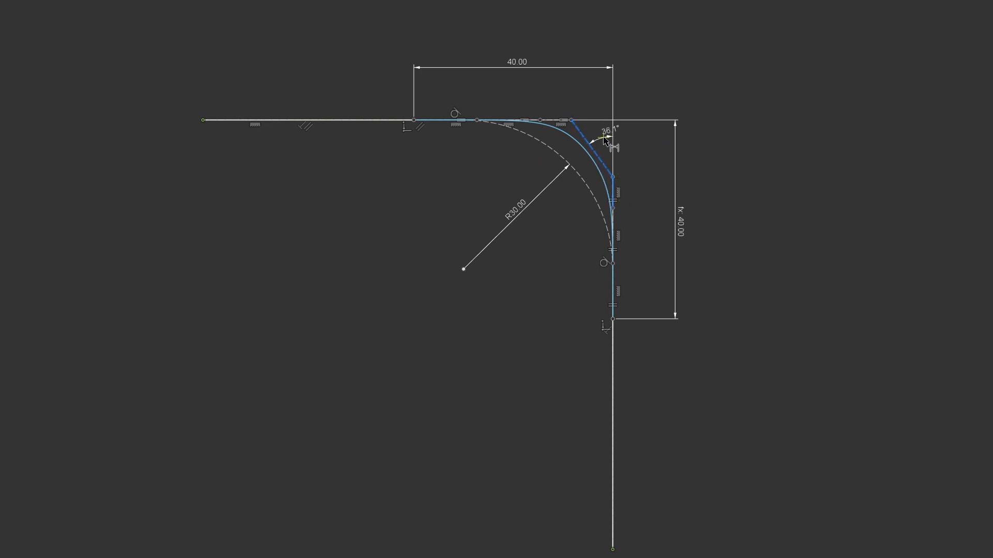
pyautogui.click(606, 137)
pyautogui.write('45')
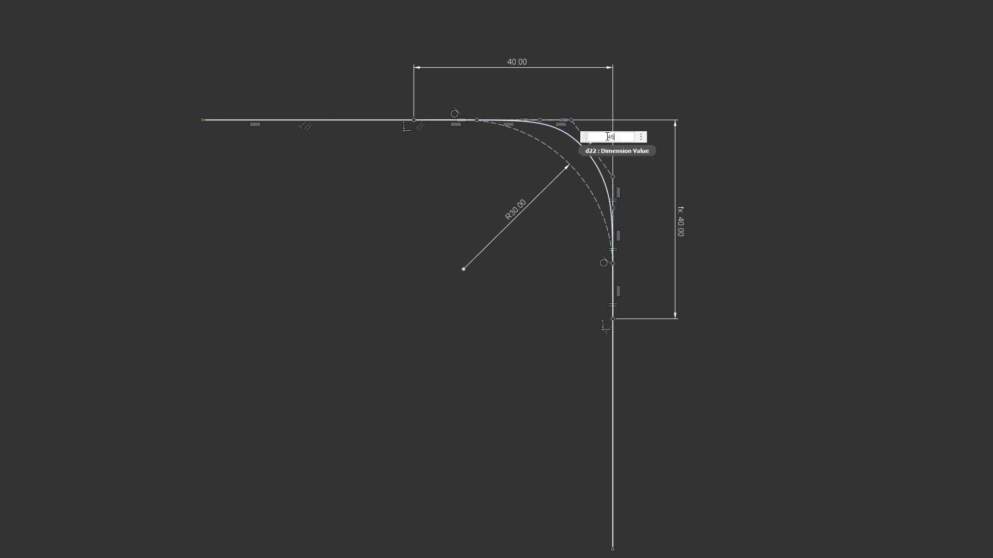
pyautogui.press('Return')
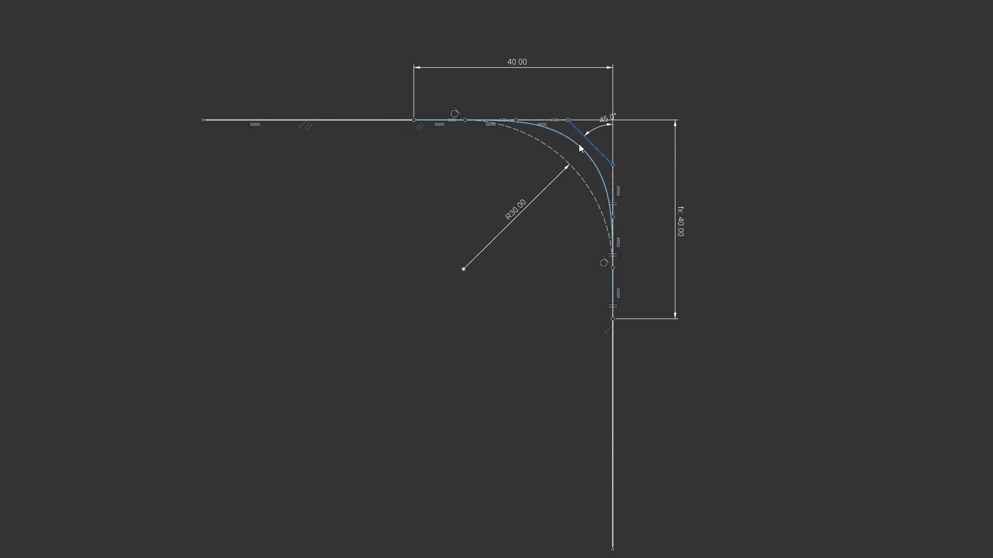
pyautogui.moveTo(578, 144)
pyautogui.mouseDown()
pyautogui.moveTo(594, 144)
pyautogui.moveTo(577, 144)
pyautogui.mouseUp()
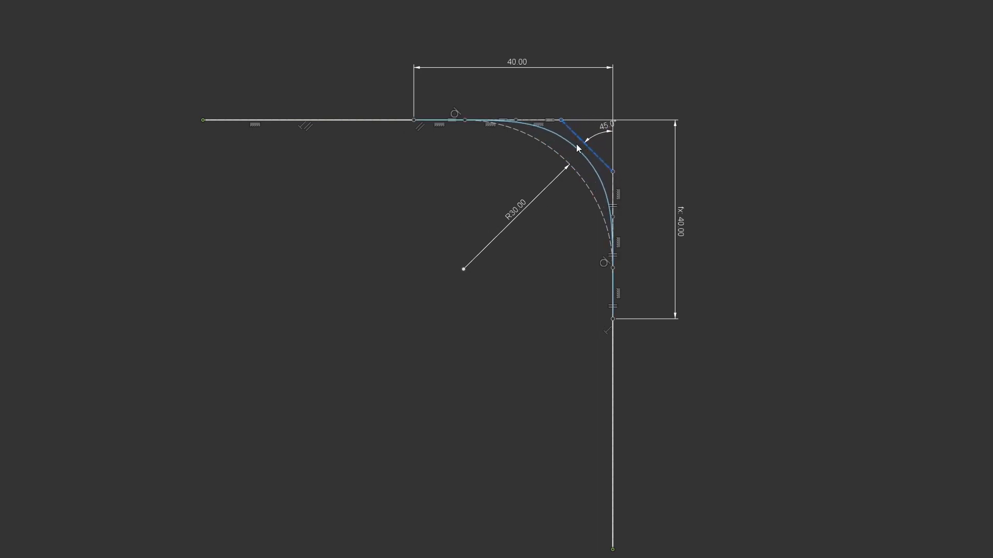
pyautogui.moveTo(516, 119); pyautogui.dragTo(497, 119)
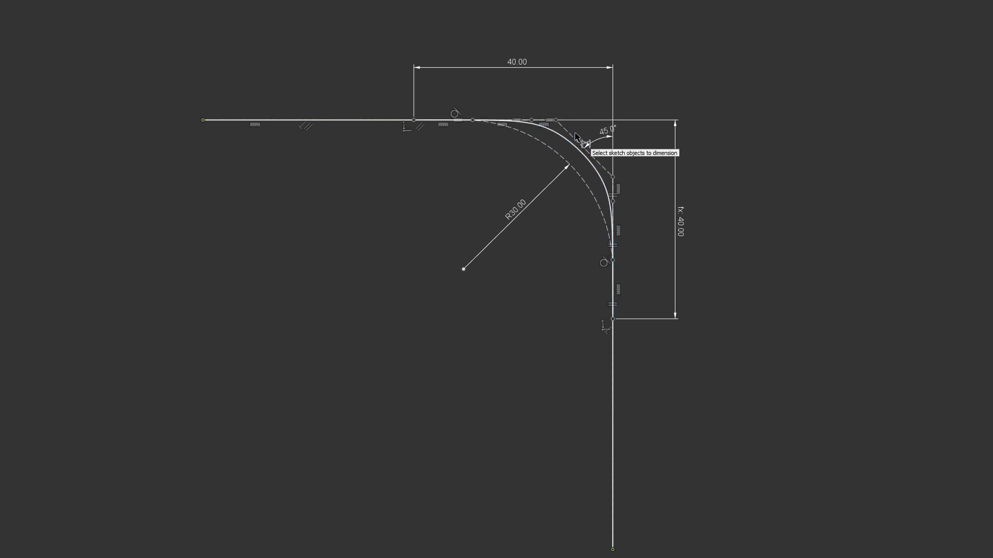
# Step: Dimension the horizontal extent of the diagonal control segment as d19/3
pyautogui.click(574, 138)
pyautogui.click(582, 97)
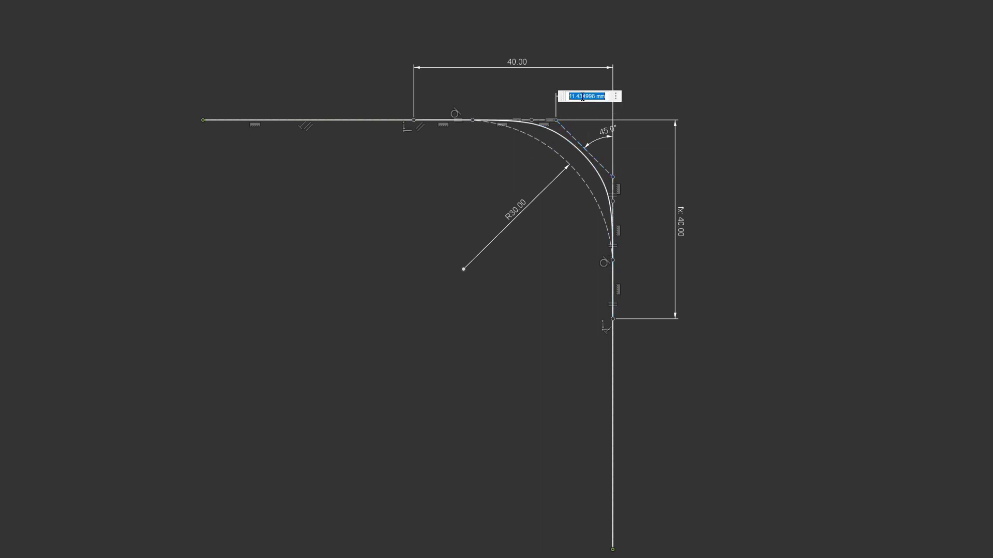
pyautogui.click(514, 60)
pyautogui.write('/3')
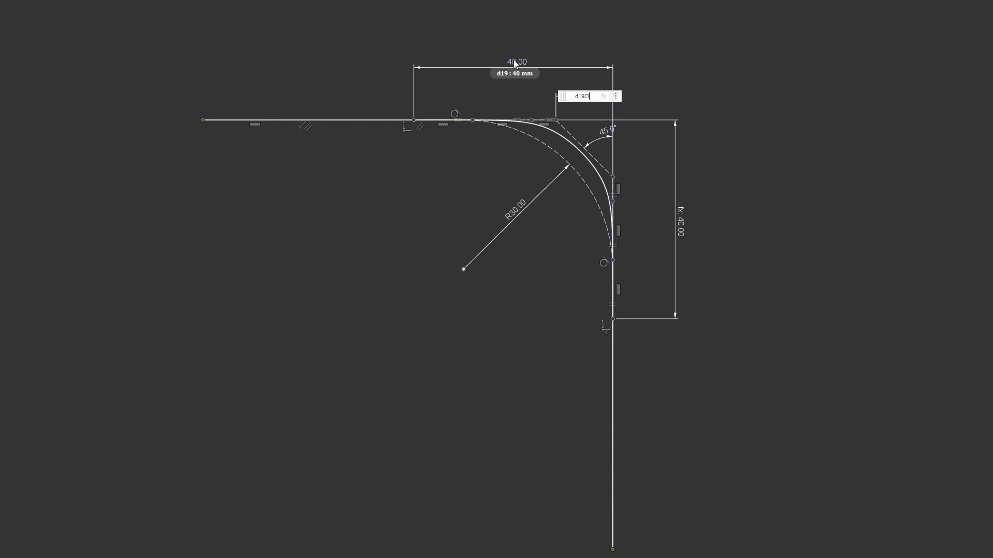
pyautogui.press('Return')
# Step: Dimension the short horizontal control segment next to the diagonal as d19/3
pyautogui.click(539, 122)
pyautogui.click(534, 100)
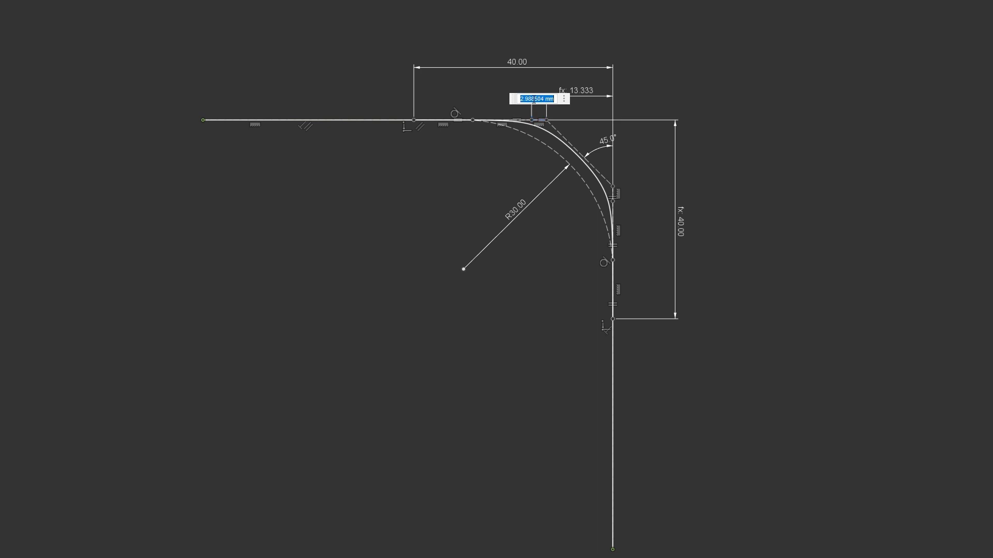
pyautogui.click(515, 66)
pyautogui.write('/3')
pyautogui.press('Return')
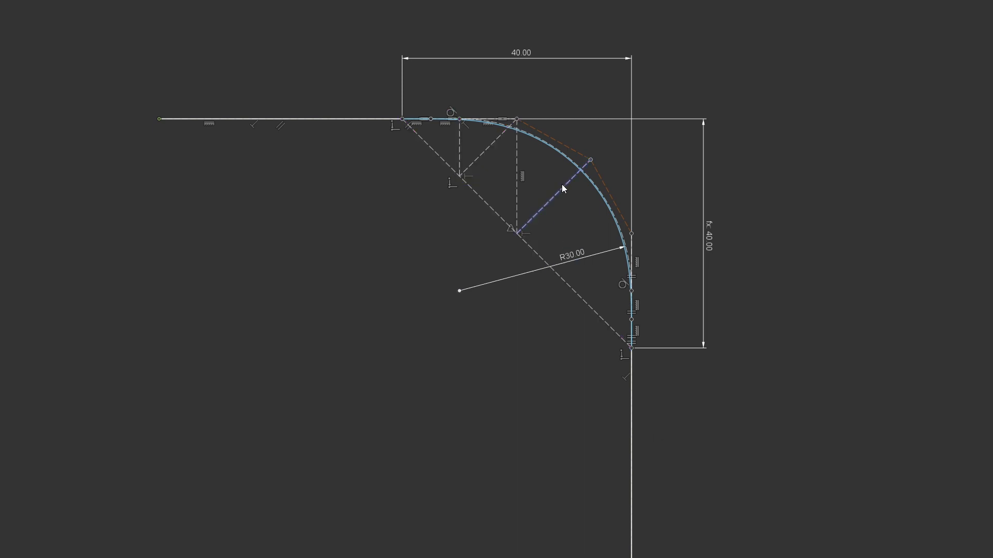
# Step: Dimension the construction line from the chord's midpoint to the middle control point as 18.2 mm
pyautogui.moveTo(555, 201)
pyautogui.mouseDown()
pyautogui.moveTo(563, 175)
pyautogui.moveTo(532, 219)
pyautogui.moveTo(563, 175)
pyautogui.moveTo(547, 197)
pyautogui.moveTo(550, 184)
pyautogui.mouseUp()
pyautogui.click(554, 199)
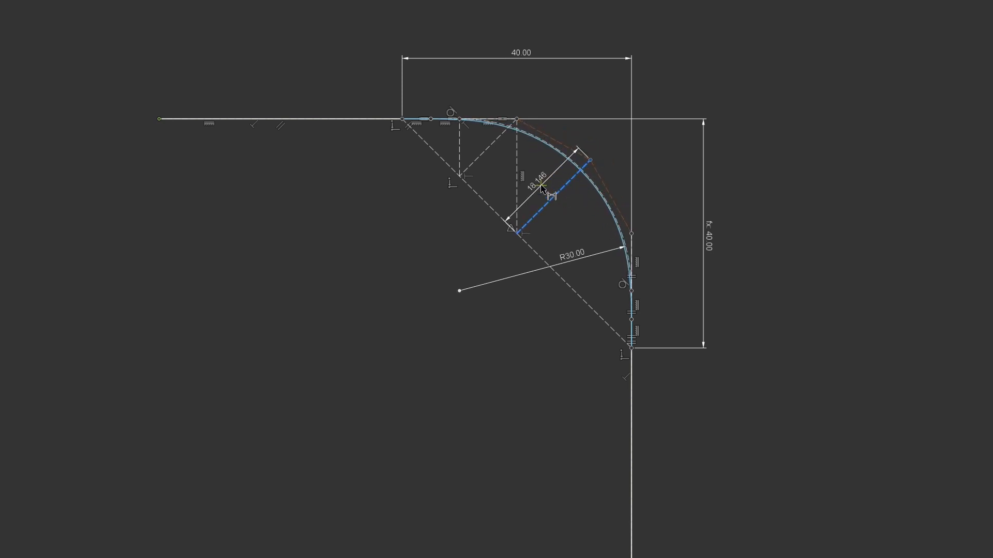
pyautogui.click(542, 188)
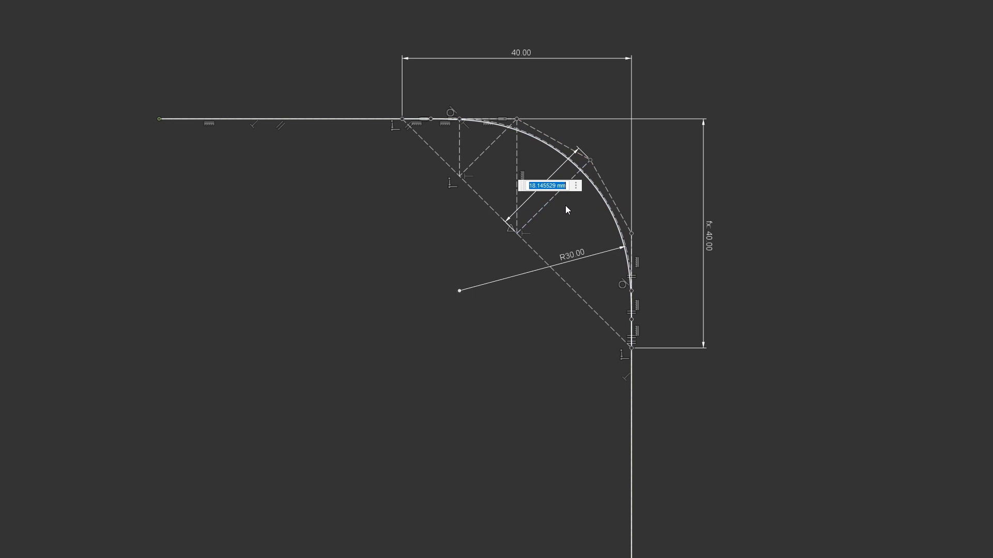
pyautogui.write('18.2')
pyautogui.press('Return')
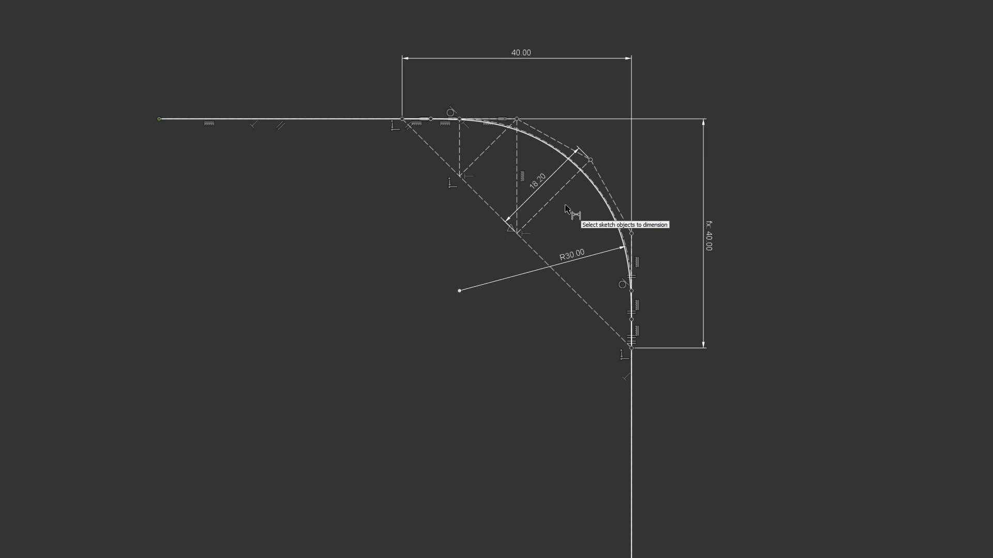
# Step: Set the middle construction line's dimension to (18.2/40)*d19 and open the overall horizontal dimension for editing
pyautogui.click(540, 184)
pyautogui.write('(1')
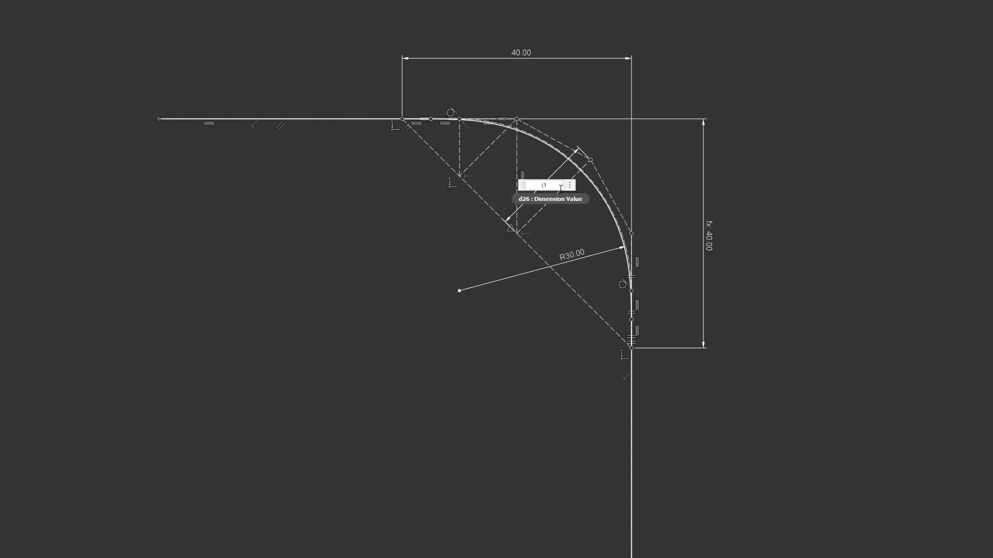
pyautogui.write('8.2/40)*d19')
pyautogui.press('Return')
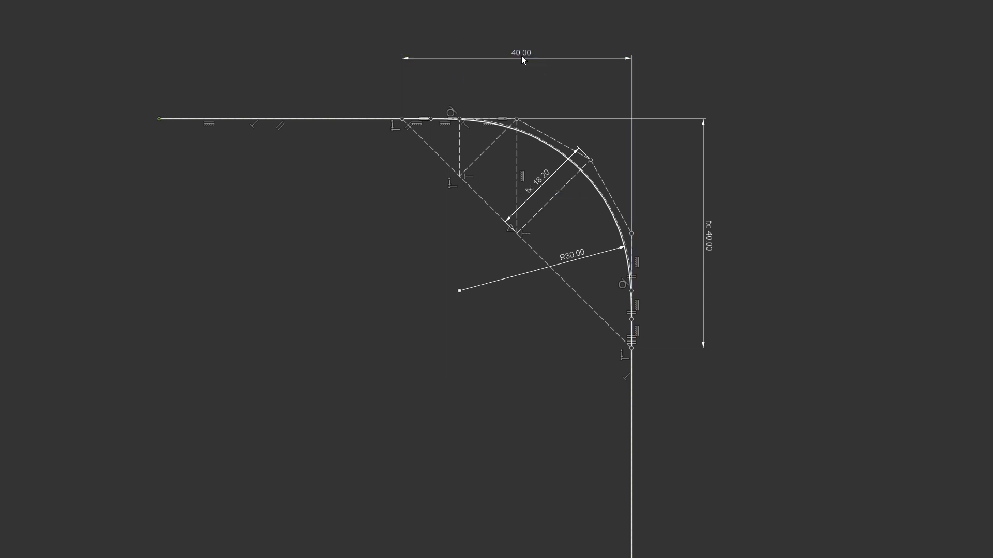
pyautogui.doubleClick(522, 54)
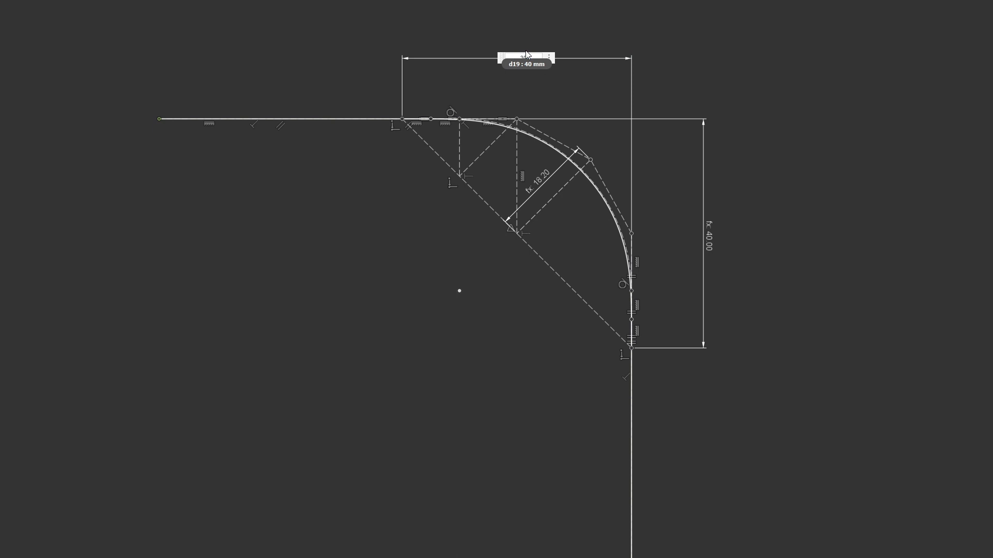
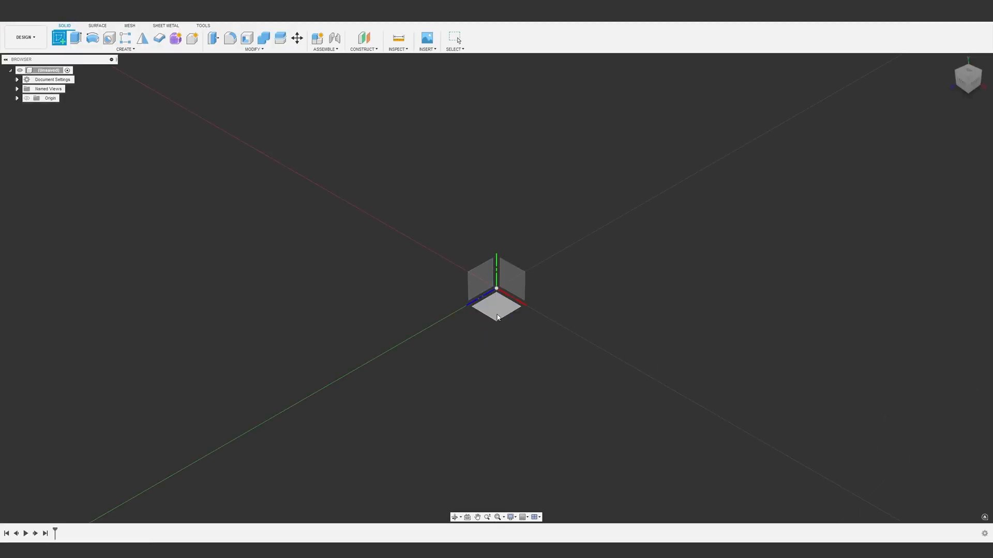
# Step: Sketch on the horizontal origin plane a center rectangle at the origin, 44 mm wide and 54 mm high
pyautogui.click(496, 302)
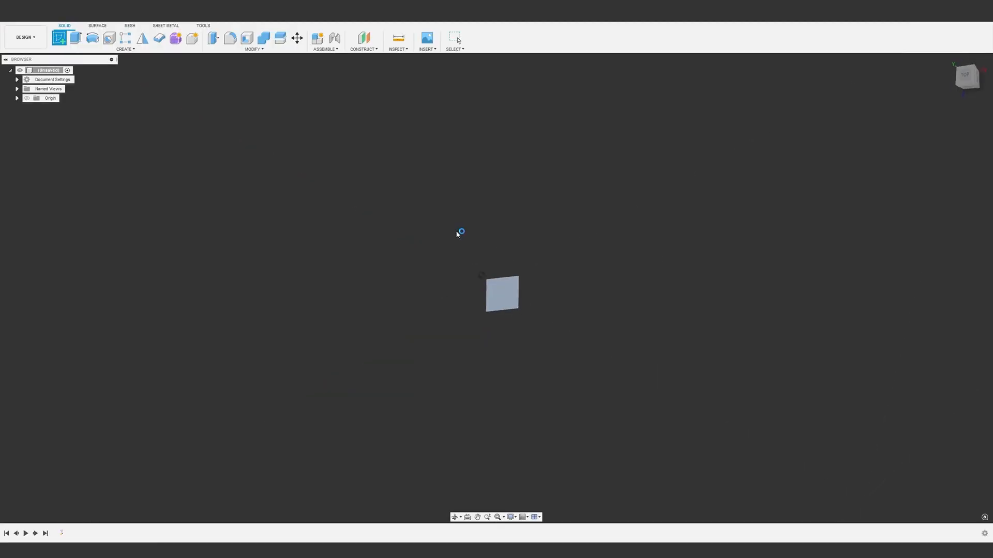
pyautogui.click(78, 39)
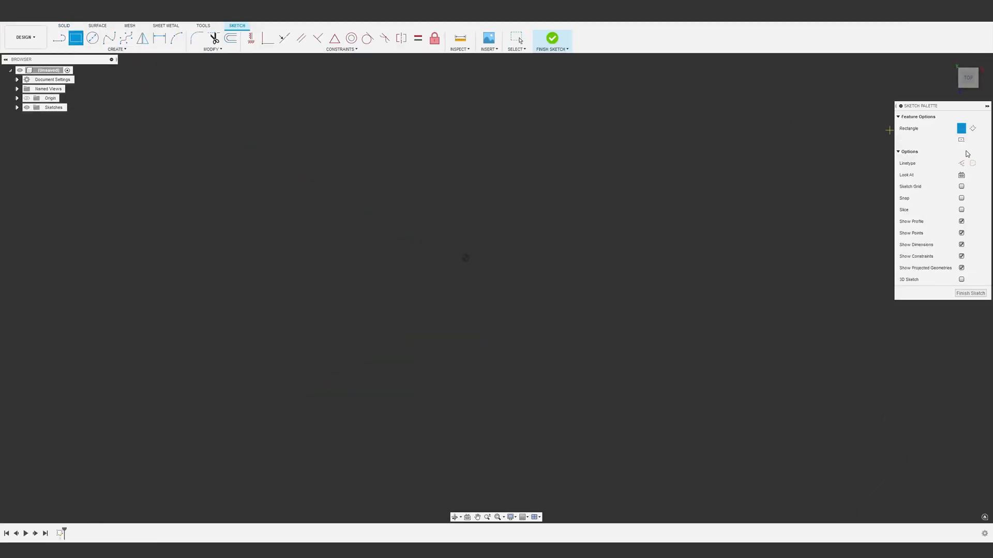
pyautogui.click(960, 139)
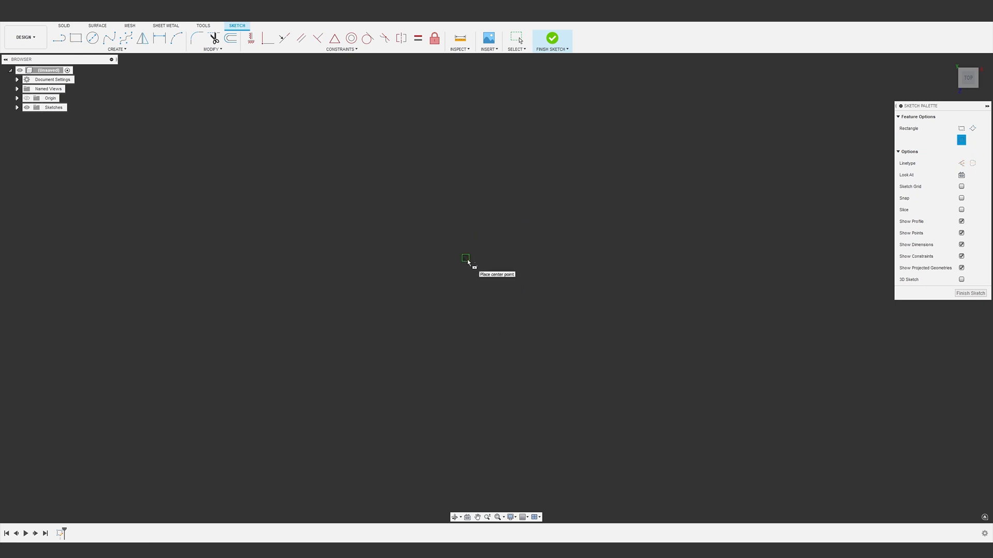
pyautogui.click(466, 258)
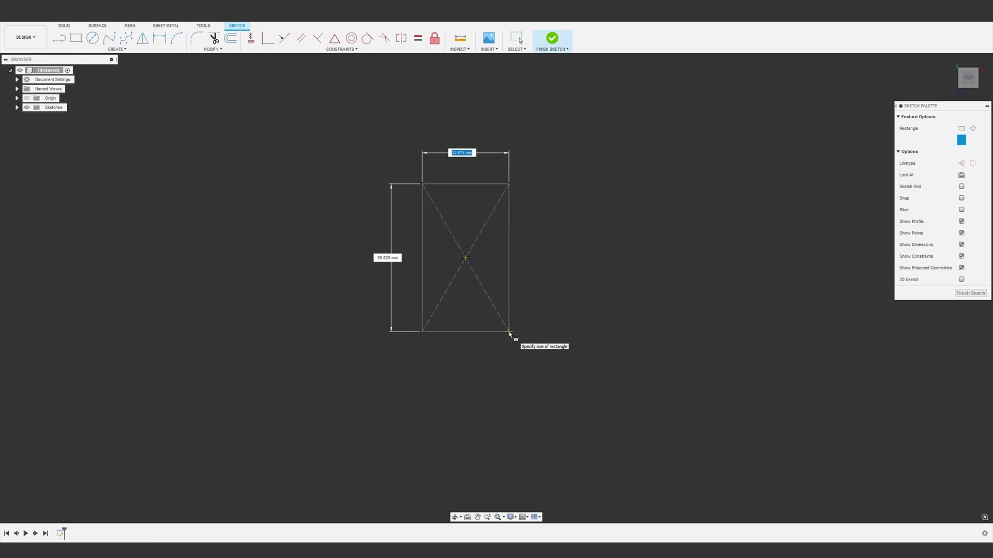
pyautogui.write('44')
pyautogui.press('Tab')
pyautogui.write('54')
pyautogui.press('Tab')
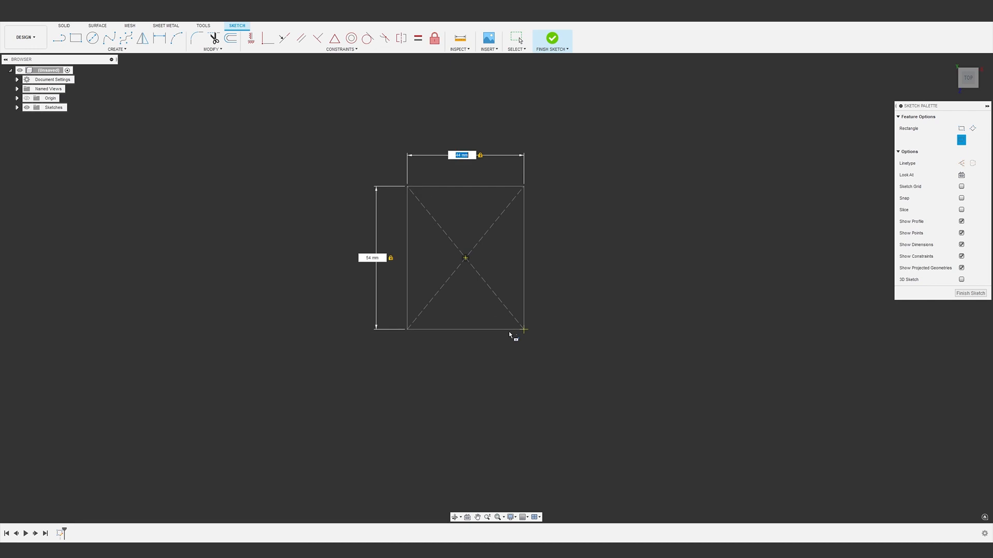
pyautogui.press('Return')
# Step: Offset the rectangle's outline inward by 14 mm
pyautogui.write('s')
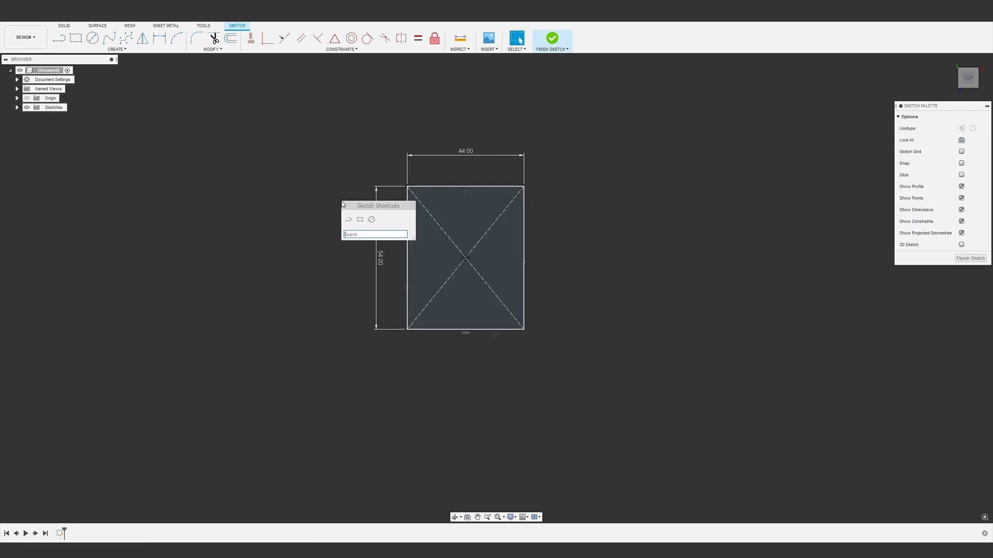
pyautogui.write('off')
pyautogui.press('Return')
pyautogui.click(523, 231)
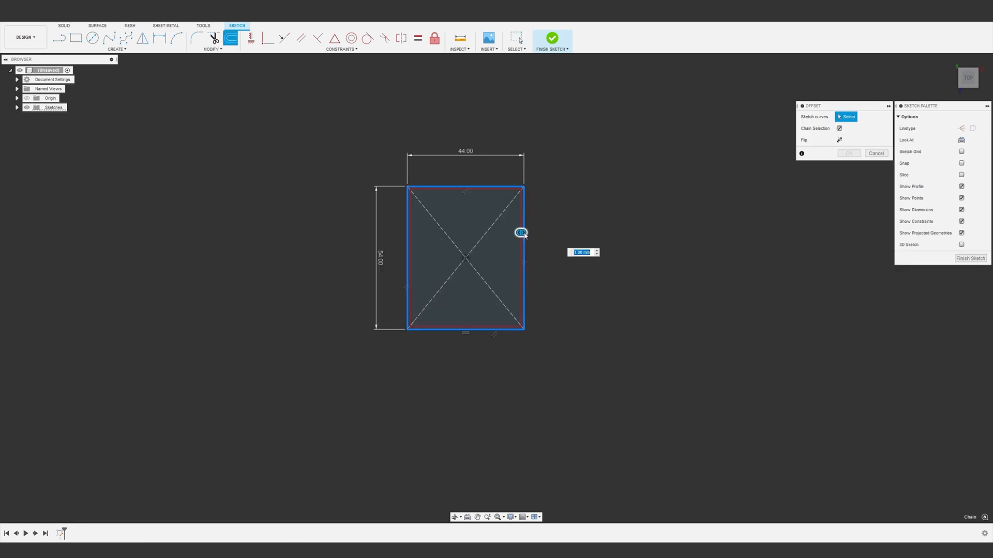
pyautogui.moveTo(523, 231); pyautogui.dragTo(507, 239)
pyautogui.write('14')
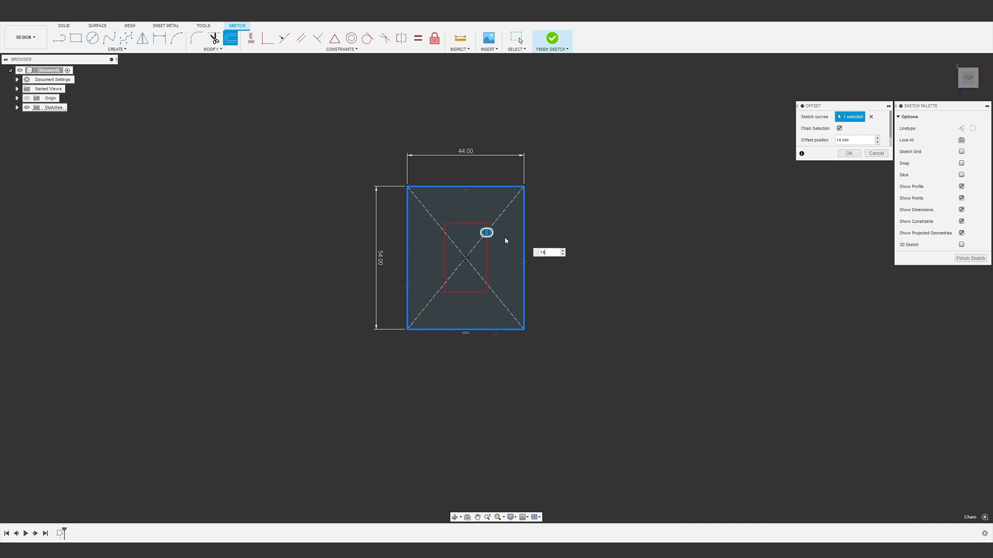
pyautogui.press('Return')
# Step: Convert both rectangles to construction geometry
pyautogui.scroll(4, 505, 238)
pyautogui.moveTo(505, 238); pyautogui.dragTo(534, 277, button='middle')
pyautogui.moveTo(617, 149); pyautogui.dragTo(277, 520)
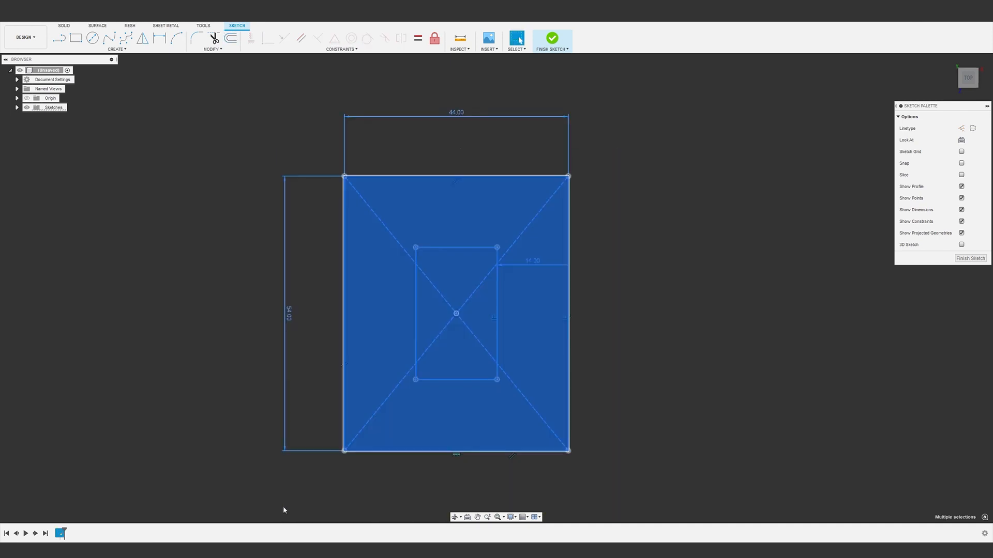
pyautogui.press('x')
# Step: Draw a line along the outer rectangle's upper edge from its midpoint partway toward the upper-right corner
pyautogui.press('l')
pyautogui.click(456, 175)
pyautogui.click(525, 177)
pyautogui.rightClick(526, 178)
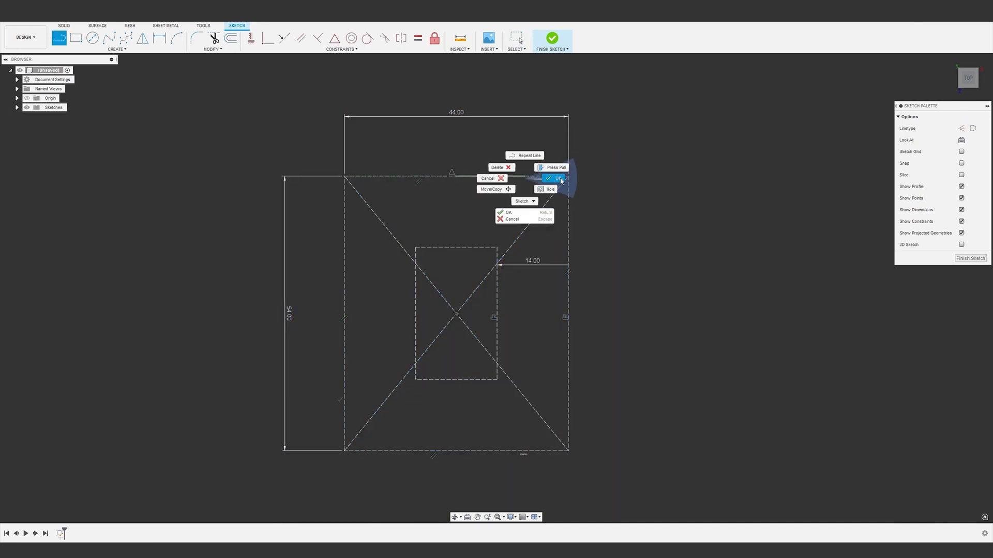
pyautogui.click(559, 179)
# Step: Draw a line along the outer rectangle's right edge from its midpoint partway up toward the upper-right corner
pyautogui.rightClick(624, 310)
pyautogui.click(609, 342)
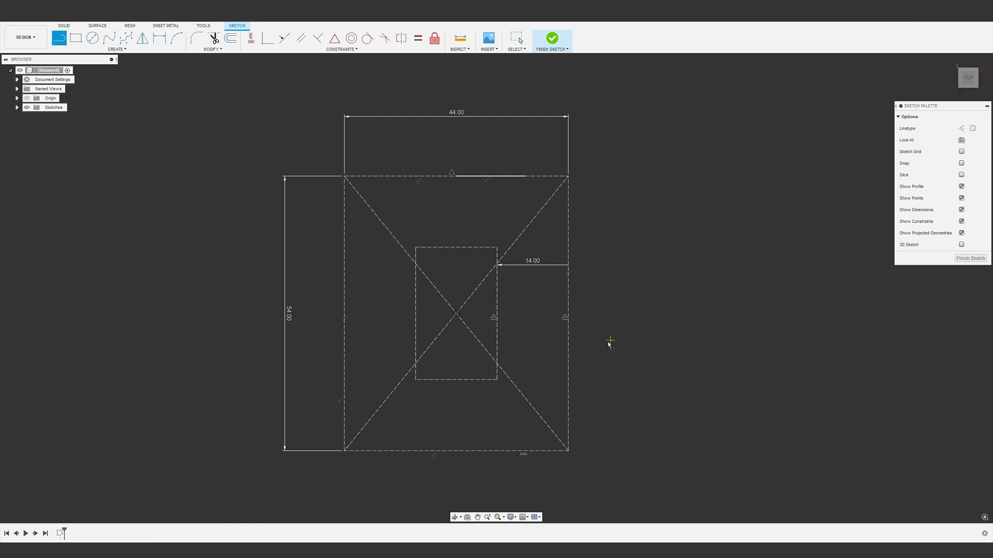
pyautogui.click(569, 312)
pyautogui.click(569, 234)
pyautogui.rightClick(569, 234)
pyautogui.click(602, 238)
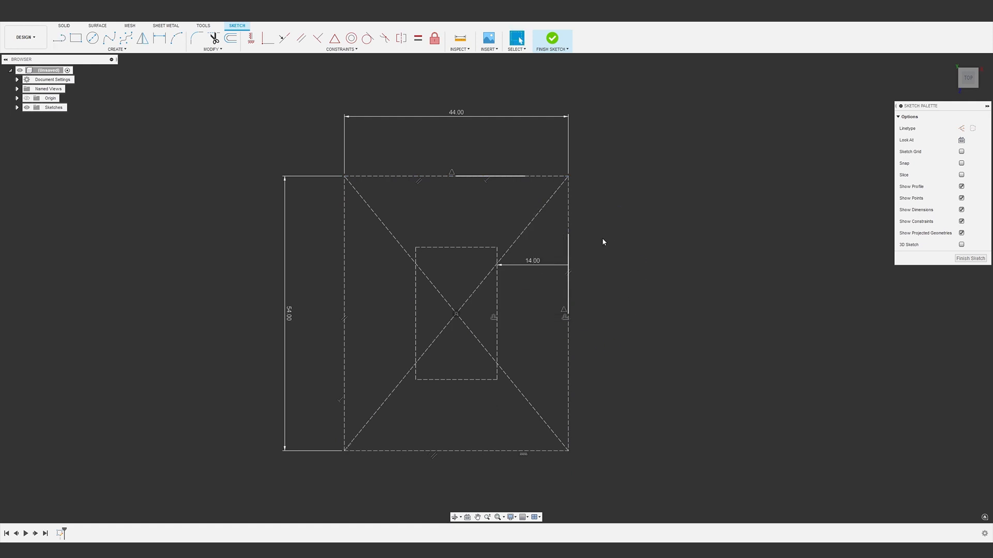
# Step: Dimension the vertical distance between the free ends of the two outer lines as 15 mm
pyautogui.click(568, 234)
pyautogui.click(525, 176)
pyautogui.click(609, 204)
pyautogui.write('15')
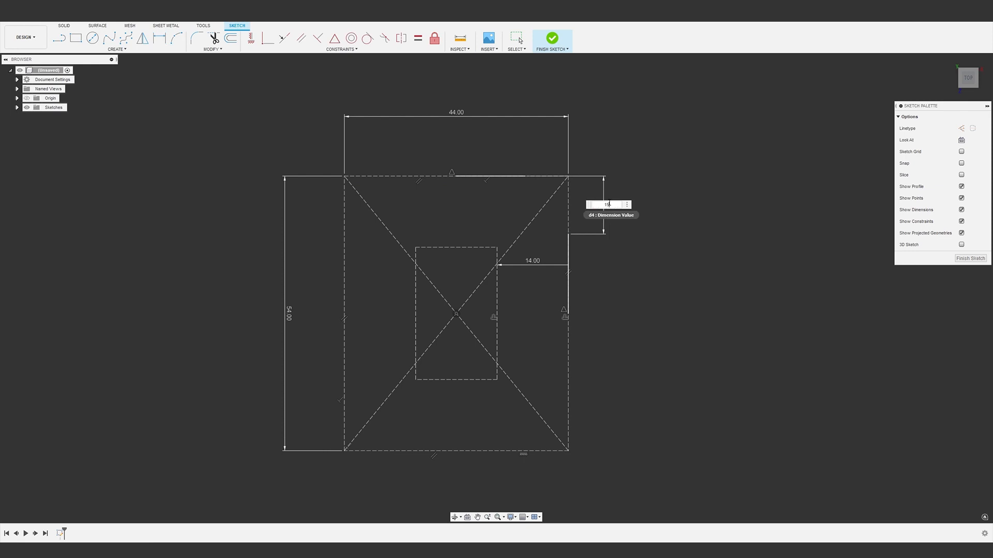
pyautogui.press('Return')
# Step: Dimension the horizontal distance between the same line ends, linked to the vertical dimension d4
pyautogui.click(568, 252)
pyautogui.click(525, 176)
pyautogui.click(549, 145)
pyautogui.click(610, 220)
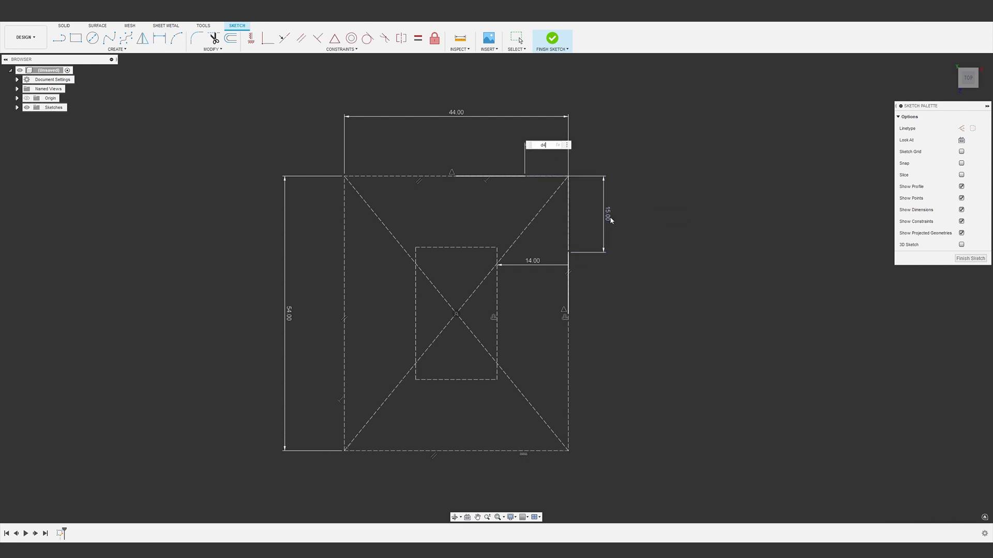
# Step: Draw an eight-point control point spline around the outer upper-right corner, joining the free ends of the two lines
pyautogui.click(492, 177)
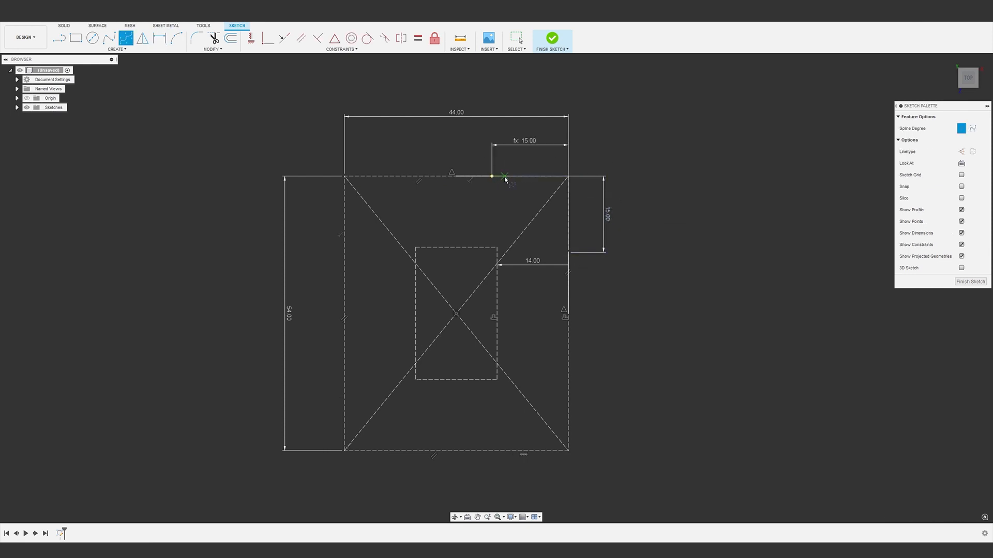
pyautogui.click(511, 172)
pyautogui.click(526, 171)
pyautogui.click(549, 172)
pyautogui.click(559, 186)
pyautogui.click(564, 209)
pyautogui.click(564, 224)
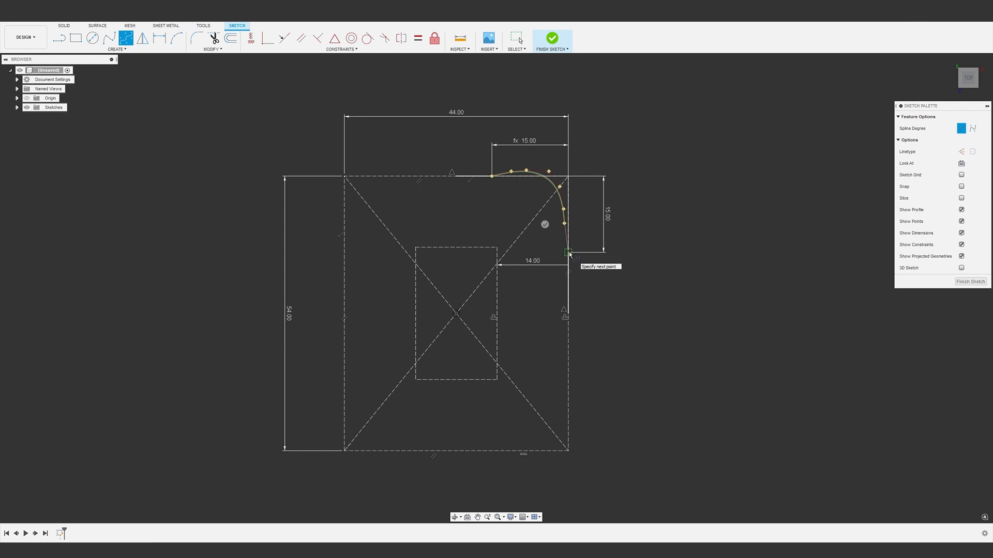
pyautogui.click(569, 252)
pyautogui.click(548, 253)
# Step: Constrain the outer spline's control segments horizontal along the upper edge and vertical along the right edge
pyautogui.scroll(5, 564, 209)
pyautogui.click(251, 38)
pyautogui.click(458, 142)
pyautogui.click(494, 142)
pyautogui.click(527, 143)
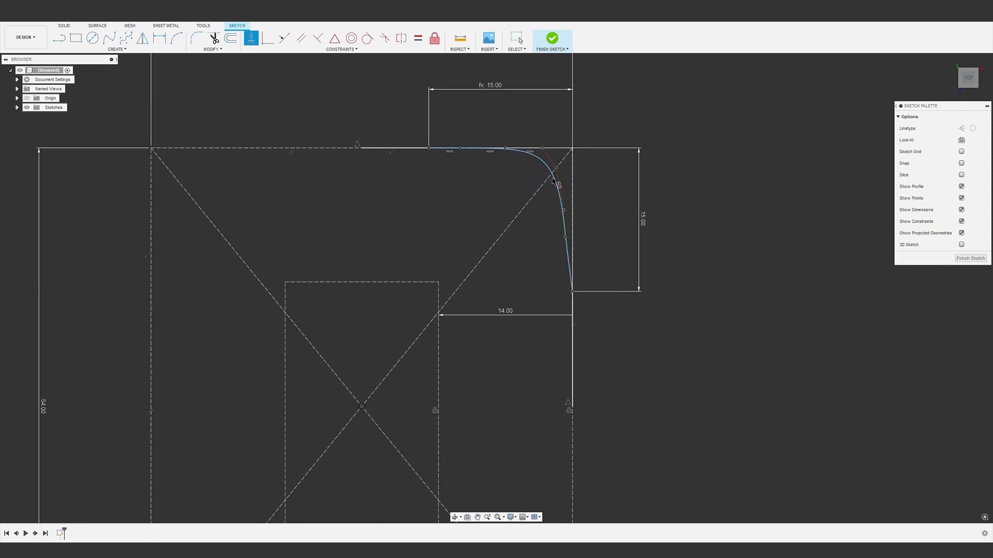
pyautogui.click(568, 259)
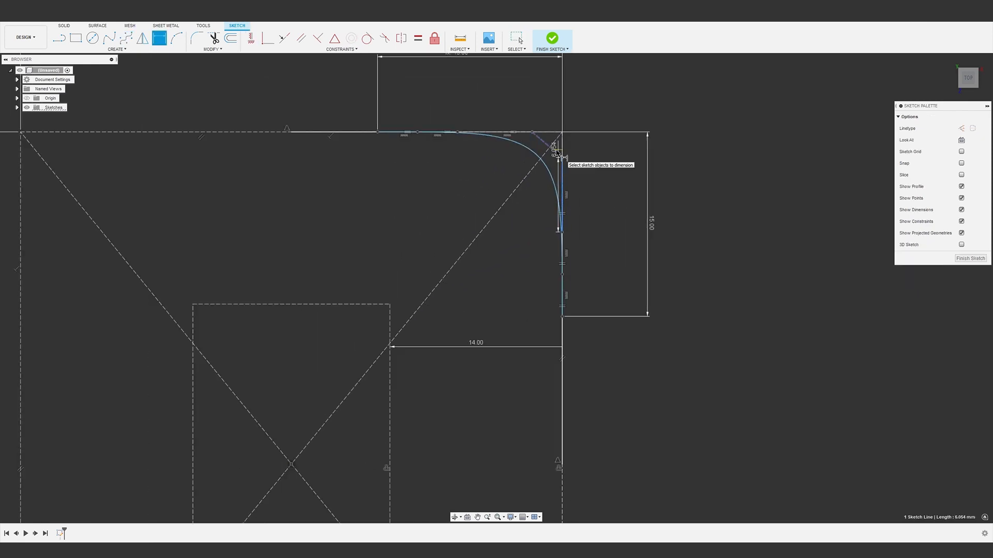
# Step: Dimension the angle between the outer spline's diagonal control segment and its adjacent vertical segment as 45 degrees
pyautogui.click(554, 150)
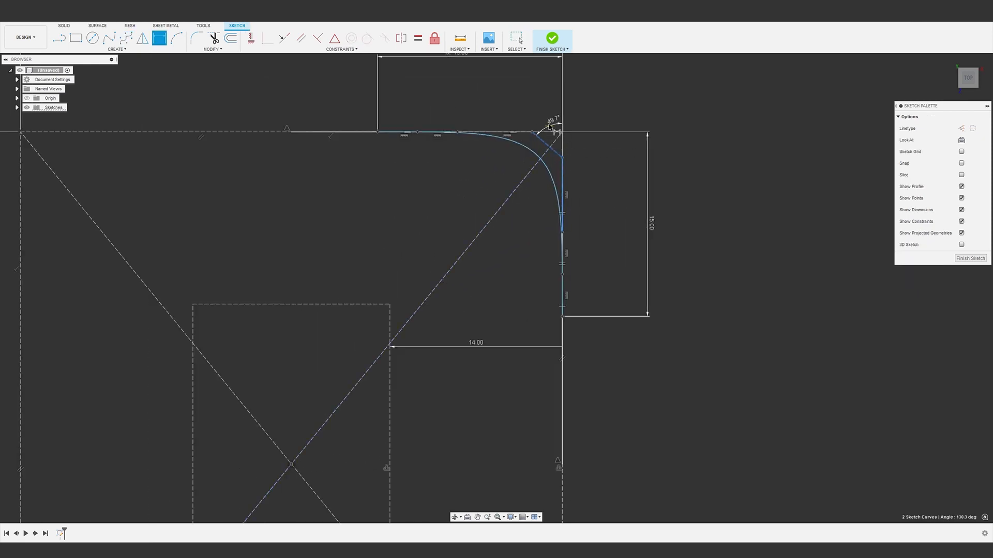
pyautogui.click(551, 123)
pyautogui.write('45')
pyautogui.press('Return')
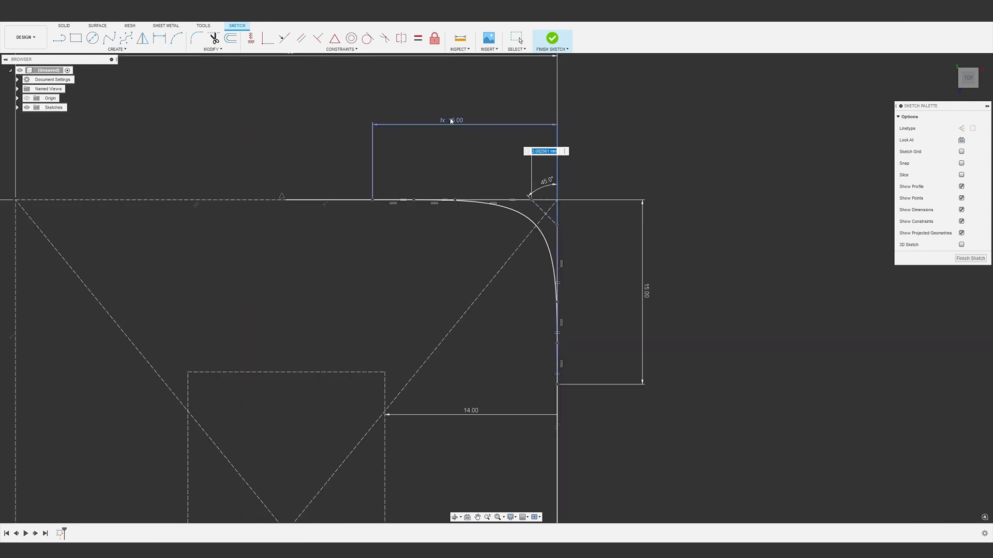
# Step: Dimension the diagonal control segment's horizontal extent and the neighbouring horizontal segment, each as one third of the overall horizontal corner dimension
pyautogui.click(452, 122)
pyautogui.press('Return')
pyautogui.click(475, 200)
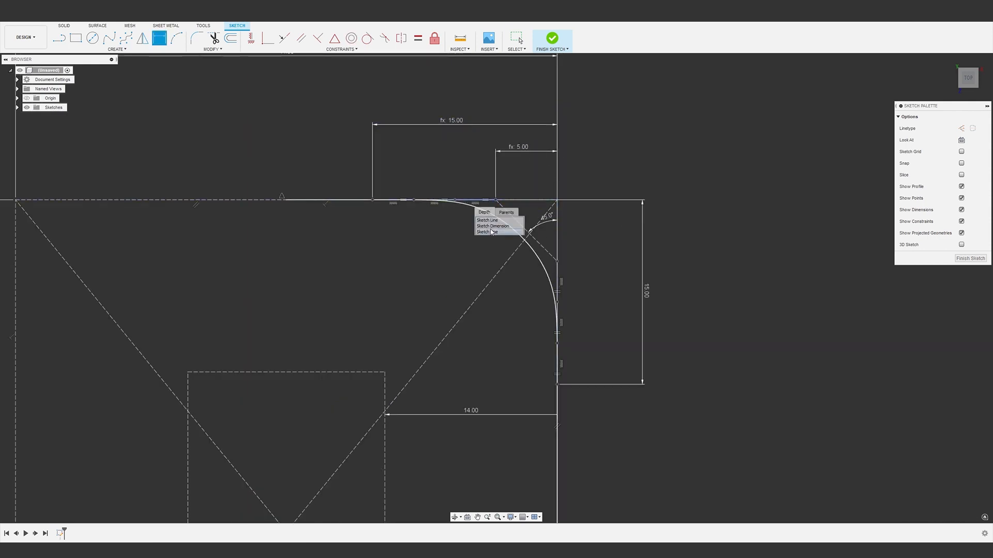
pyautogui.click(475, 151)
pyautogui.click(453, 122)
pyautogui.write('/3')
pyautogui.press('Return')
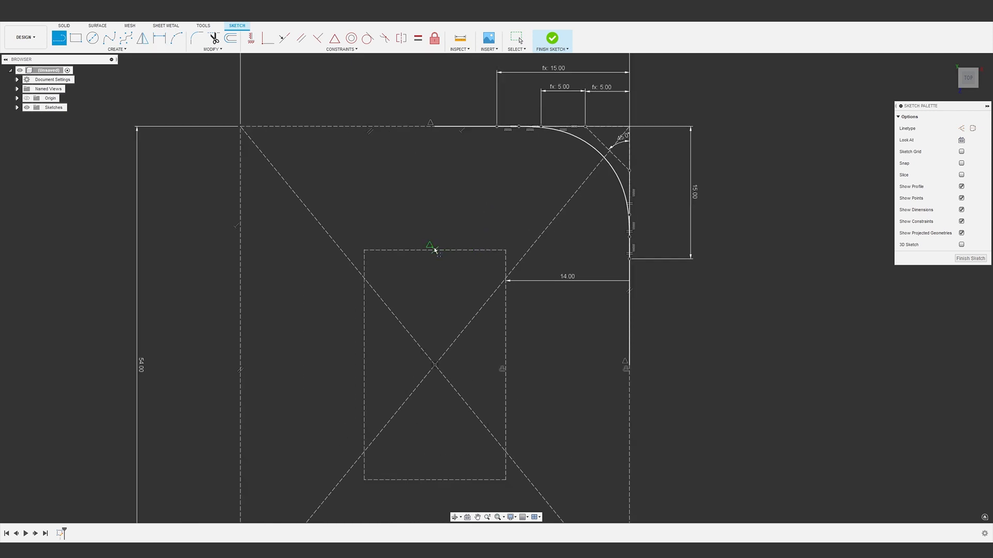
# Step: Draw two lines from the midpoints of the inner rectangle's upper and right edges partway toward its upper-right corner
pyautogui.click(434, 250)
pyautogui.click(479, 250)
pyautogui.rightClick(478, 250)
pyautogui.click(503, 252)
pyautogui.press('l')
pyautogui.click(505, 365)
pyautogui.click(506, 296)
pyautogui.click(526, 295)
pyautogui.press('Escape')
# Step: Dimension the vertical distance between the free ends of the two inner lines as 4 mm
pyautogui.press('s')
pyautogui.scroll(1, 508, 295)
pyautogui.scroll(5, 508, 296)
pyautogui.press('d')
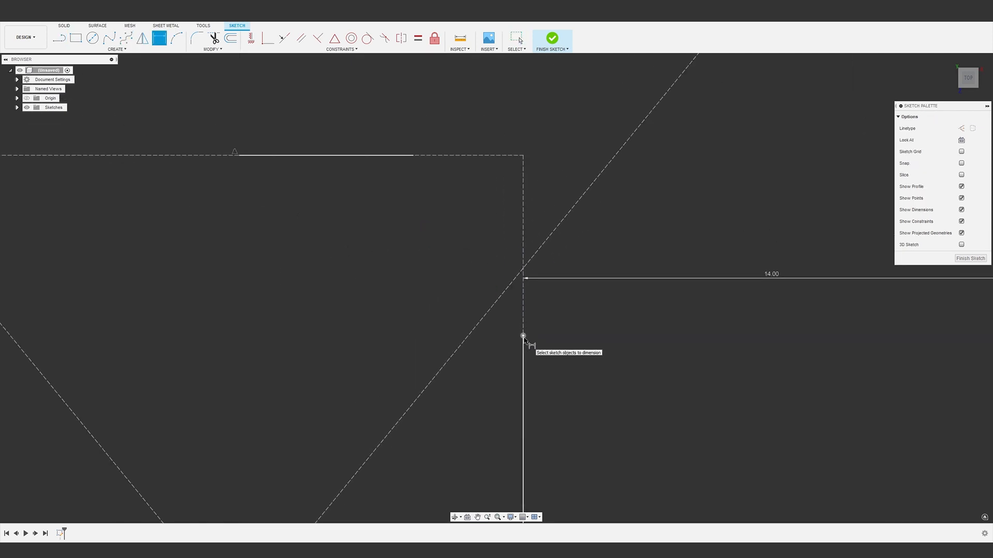
pyautogui.click(522, 335)
pyautogui.click(415, 156)
pyautogui.click(609, 229)
pyautogui.write('4')
pyautogui.press('Return')
# Step: Dimension the horizontal distance between the inner line ends, linked to their vertical dimension
pyautogui.click(522, 297)
pyautogui.click(414, 155)
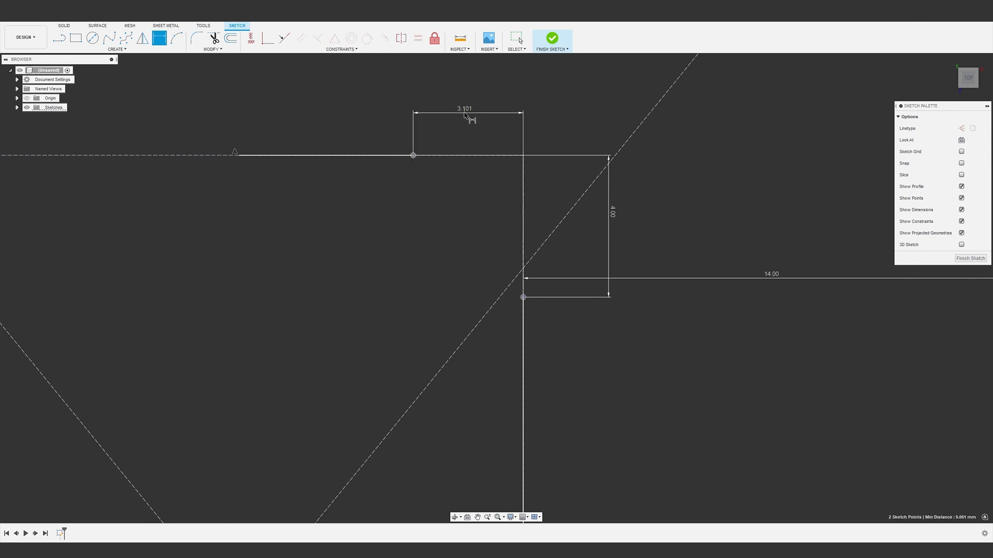
pyautogui.click(463, 113)
pyautogui.click(612, 212)
pyautogui.press('Return')
# Step: Draw a control point spline around the inner upper-right corner, joining the free ends of the two inner lines
pyautogui.click(522, 297)
pyautogui.click(516, 257)
pyautogui.click(514, 224)
# Step: Constrain the inner spline's control segments horizontal or vertical along the rectangle edges and apply equal constraints between the neighbouring segments
pyautogui.click(414, 163)
pyautogui.click(438, 159)
pyautogui.click(472, 159)
pyautogui.click(512, 207)
pyautogui.click(515, 240)
pyautogui.click(520, 279)
pyautogui.click(417, 38)
pyautogui.click(523, 279)
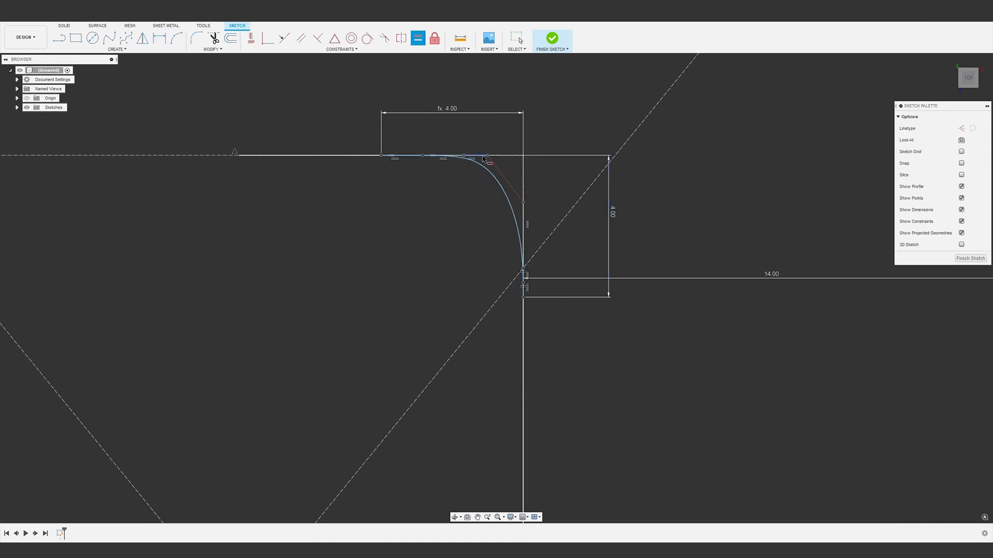
# Step: Dimension the horizontal extent of the inner spline's diagonal control segment and the horizontal control segment beside it
pyautogui.click(496, 172)
pyautogui.click(500, 134)
pyautogui.click(457, 156)
pyautogui.click(458, 136)
pyautogui.press('Return')
pyautogui.scroll(-6, 465, 277)
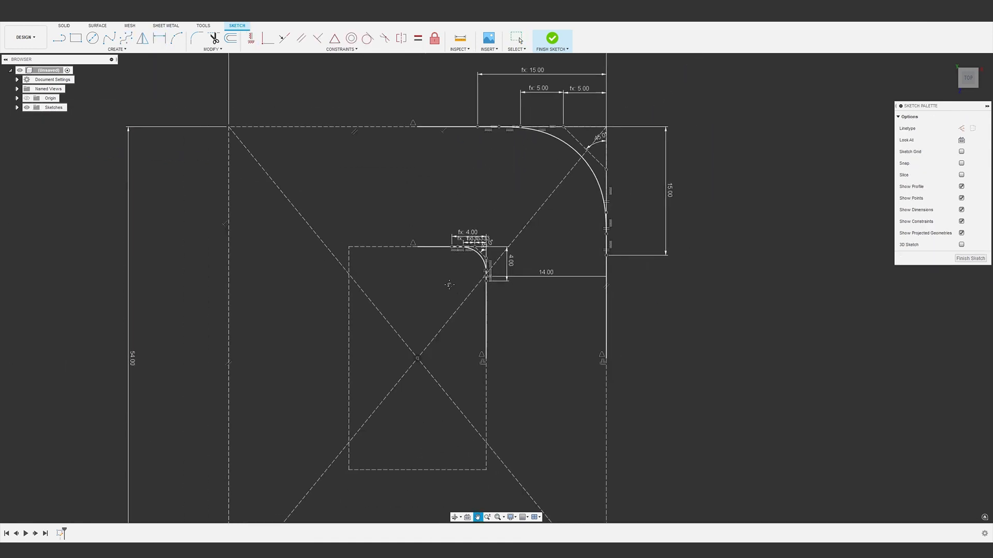
pyautogui.moveTo(448, 281); pyautogui.dragTo(488, 250, button='middle')
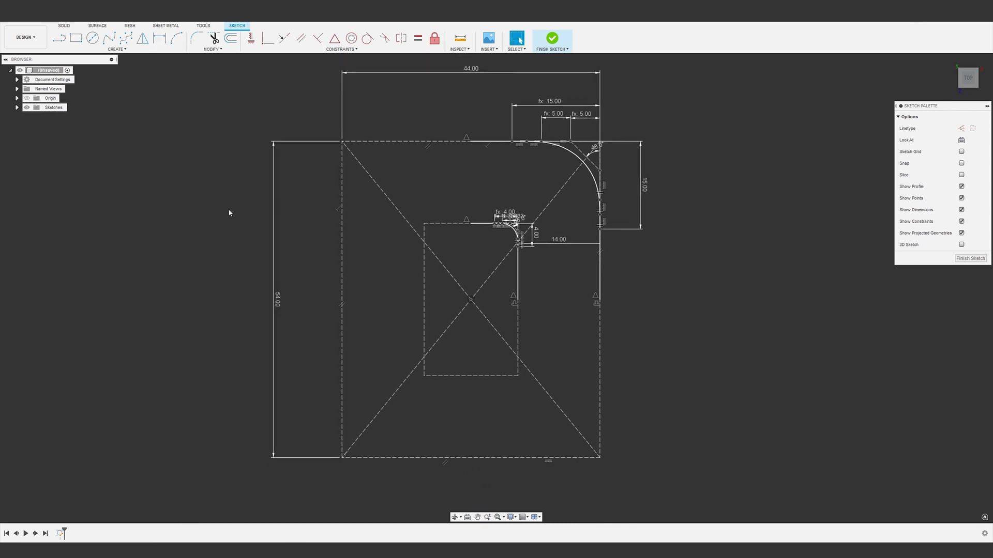
# Step: Finish the sketch and create a construction plane offset 21.3/2 mm above the XZ plane
pyautogui.click(976, 263)
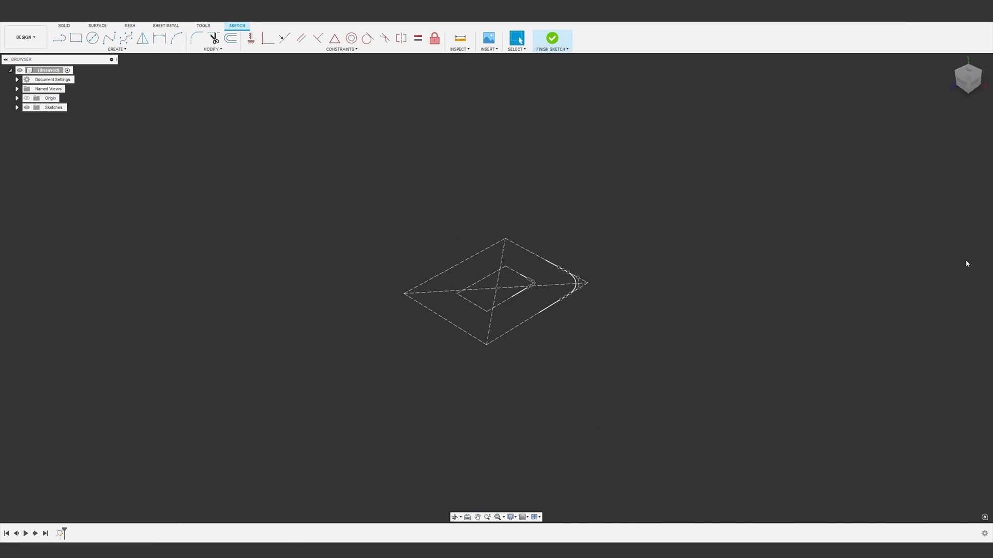
pyautogui.scroll(2, 534, 211)
pyautogui.scroll(1, 534, 214)
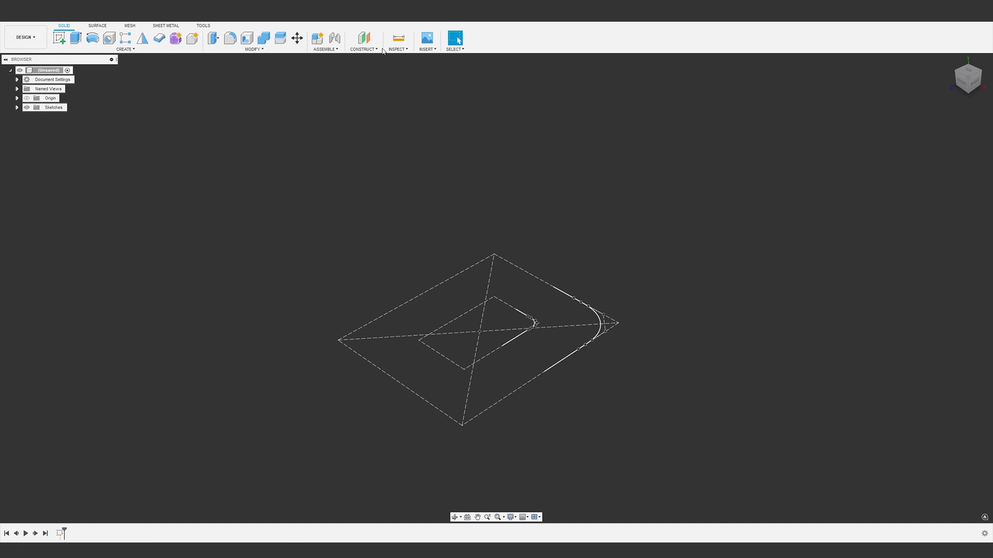
pyautogui.click(367, 41)
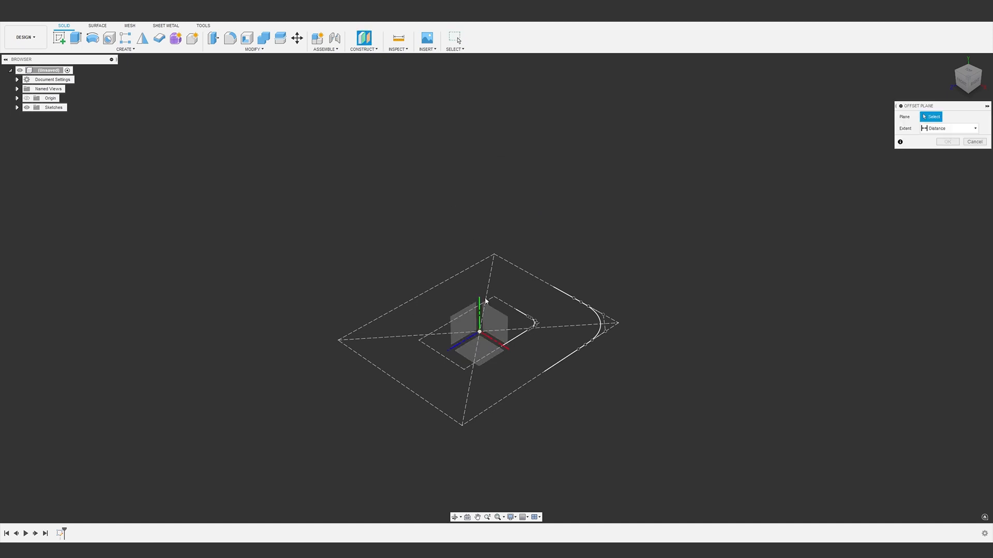
pyautogui.click(479, 354)
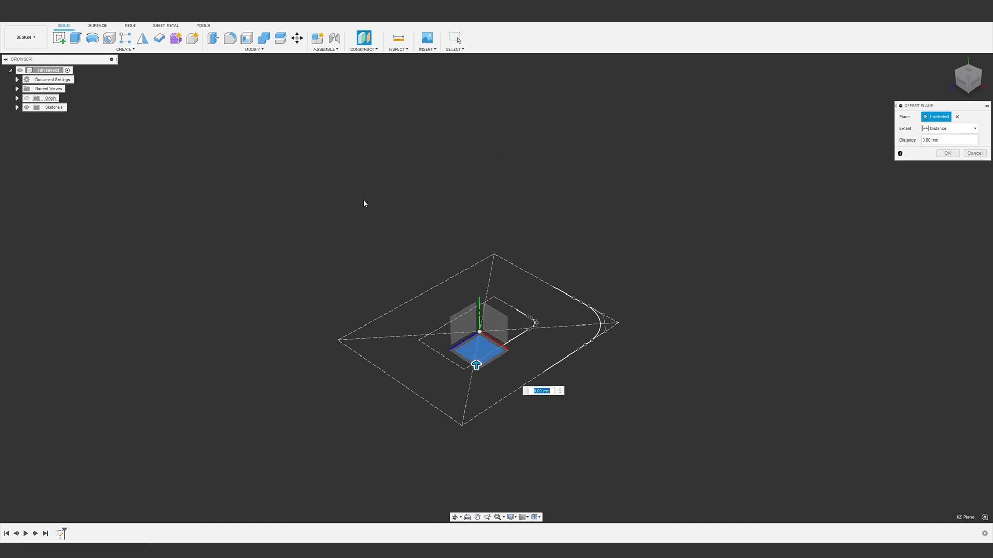
pyautogui.write('21')
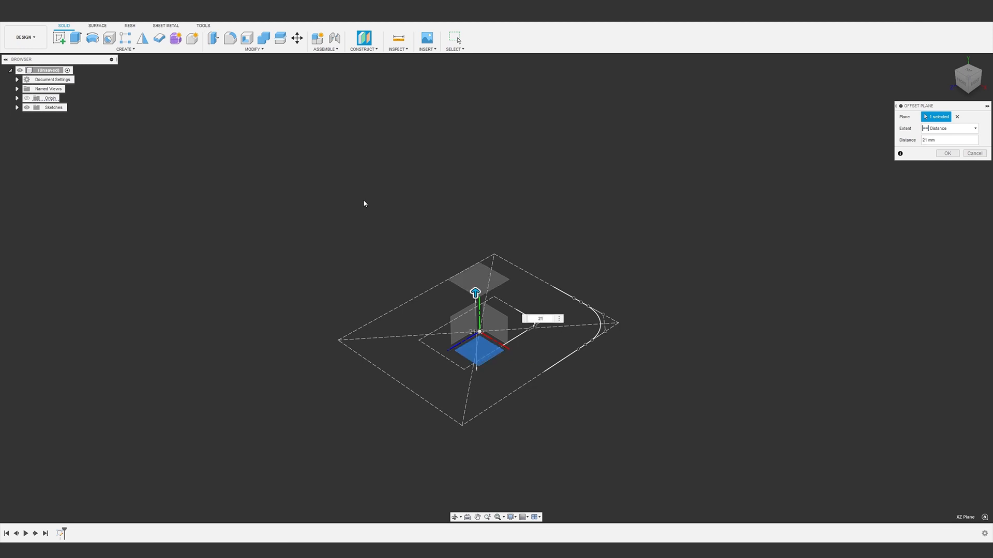
pyautogui.write('.5/2')
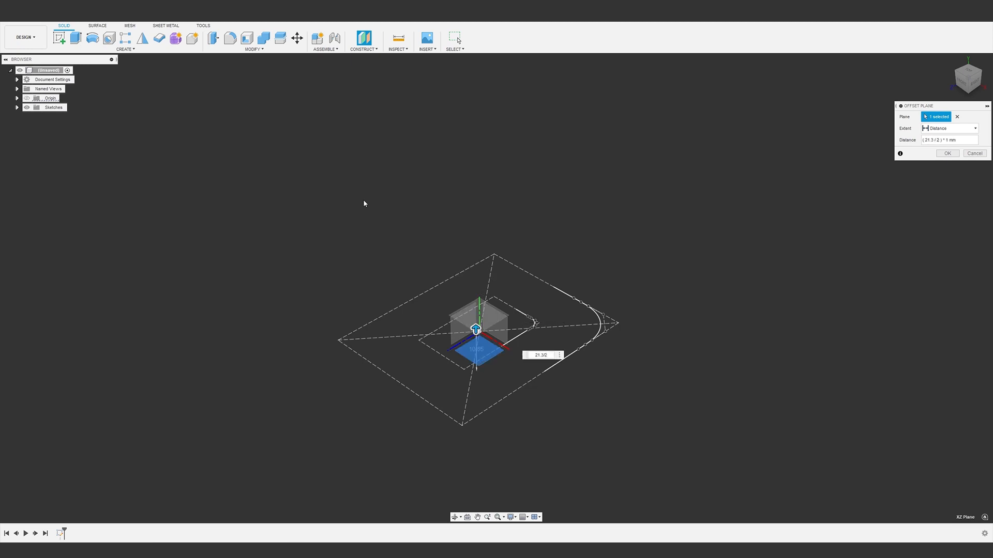
pyautogui.press('Return')
# Step: Create a sketch on the offset plane and project the inner corner's two lines and spline into it
pyautogui.click(60, 39)
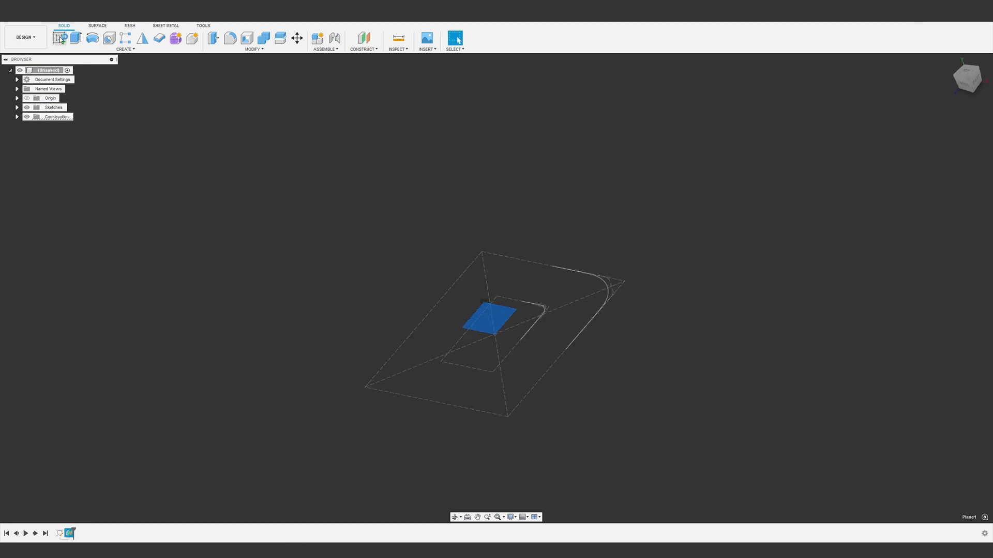
pyautogui.scroll(5, 511, 227)
pyautogui.press('p')
pyautogui.click(544, 291)
pyautogui.click(564, 314)
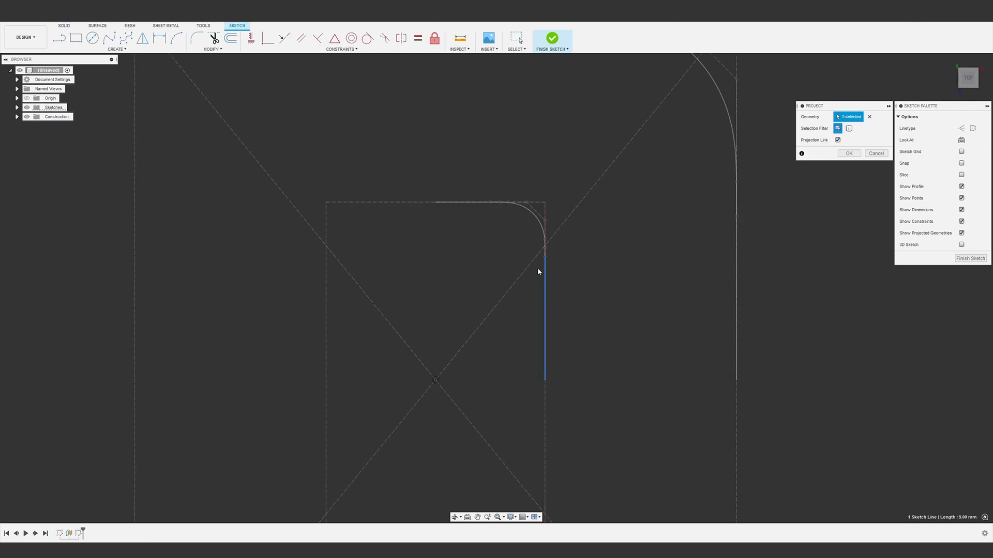
pyautogui.click(540, 222)
pyautogui.click(471, 202)
pyautogui.scroll(-3, 453, 265)
pyautogui.press('Return')
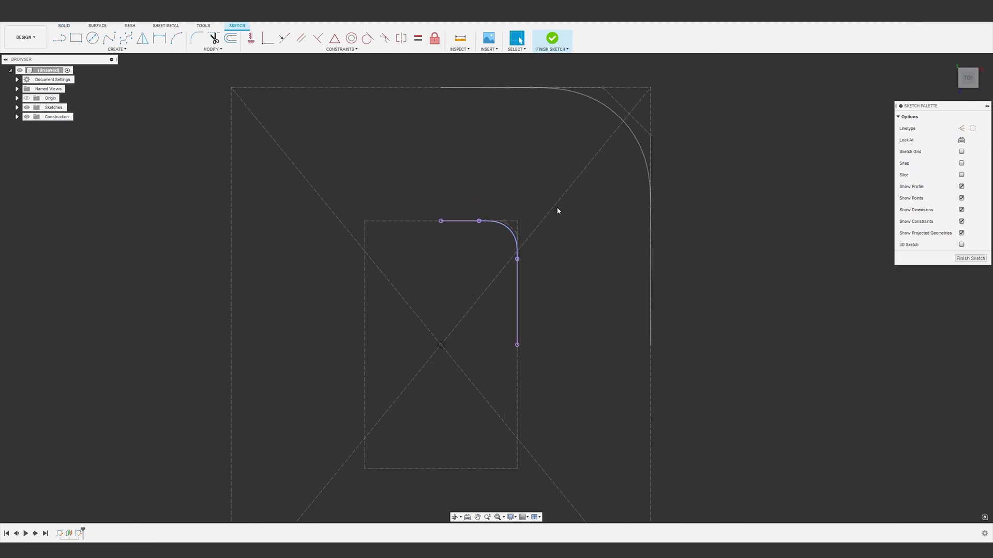
# Step: Draw two lines through the origin that join the free ends of the projected curves into a closed profile
pyautogui.press('l')
pyautogui.click(517, 345)
pyautogui.click(440, 345)
pyautogui.click(440, 222)
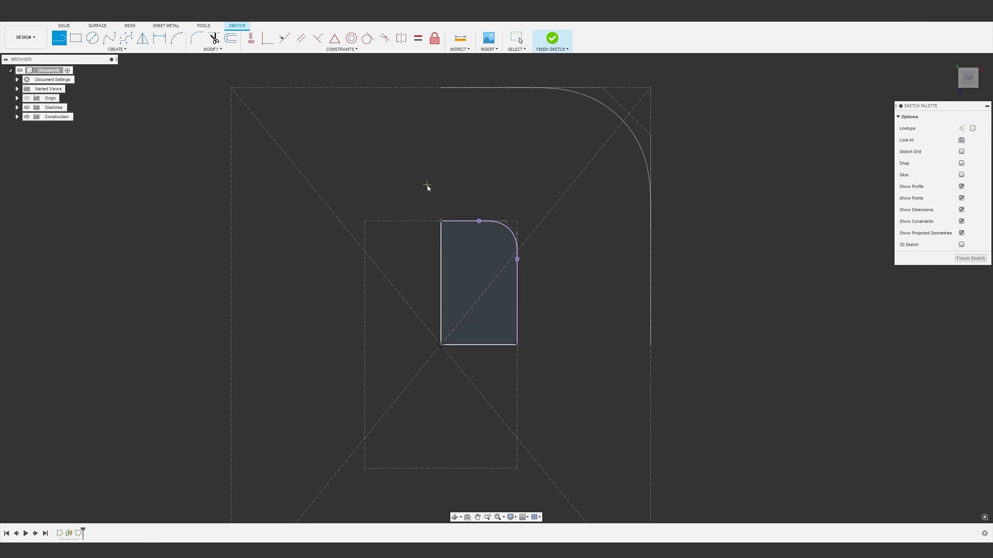
pyautogui.press('Escape')
# Step: Create a surface patch from the closed profile on the offset plane
pyautogui.click(101, 26)
pyautogui.click(77, 38)
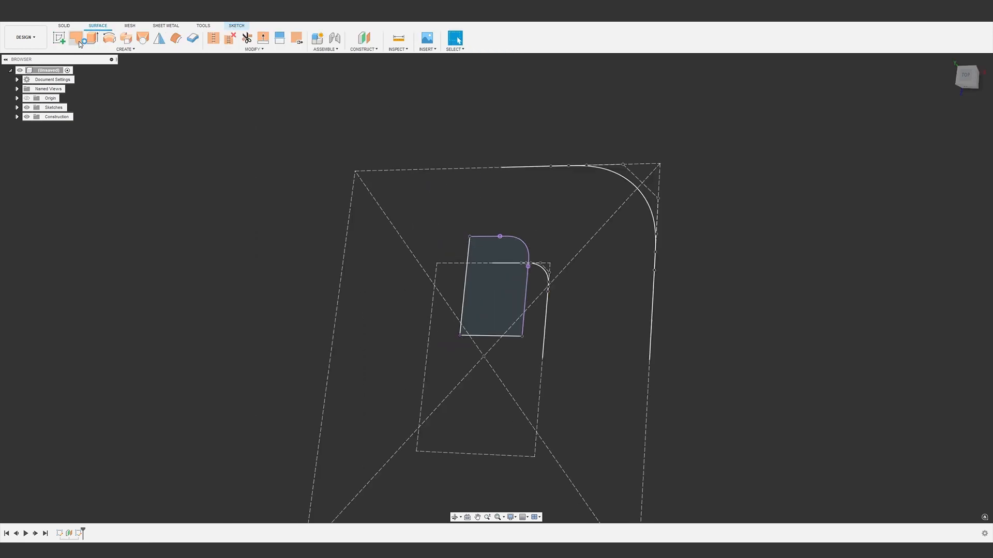
pyautogui.click(510, 294)
pyautogui.press('Return')
# Step: Extrude the chained outer corner curve as a new surface body with a distance of -2 mm
pyautogui.scroll(4, 533, 321)
pyautogui.moveTo(368, 385); pyautogui.dragTo(436, 305, button='middle')
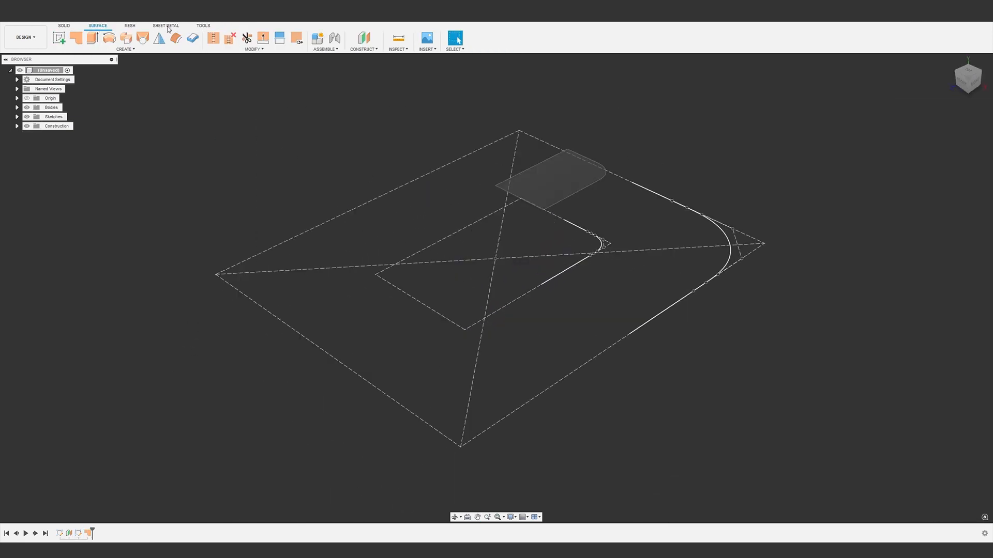
pyautogui.click(93, 37)
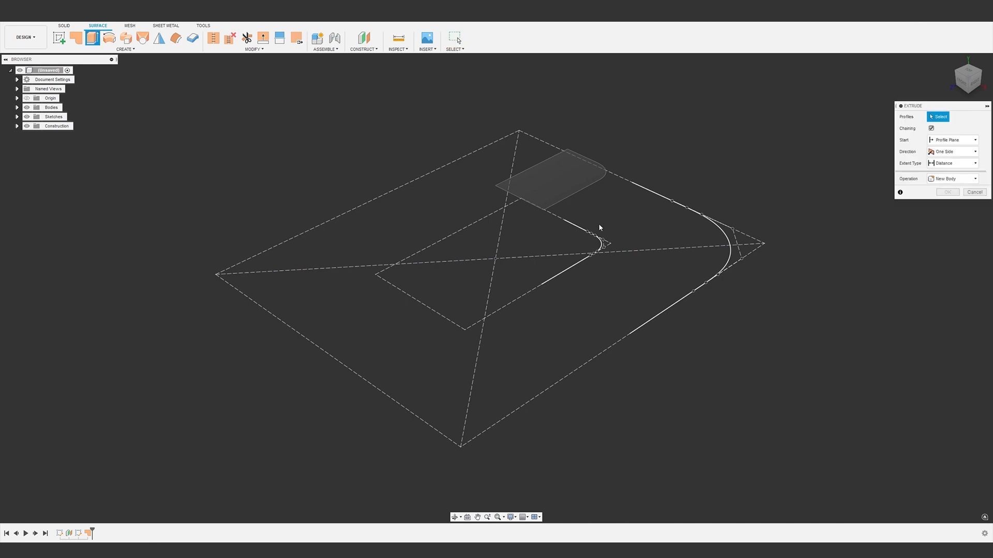
pyautogui.click(726, 245)
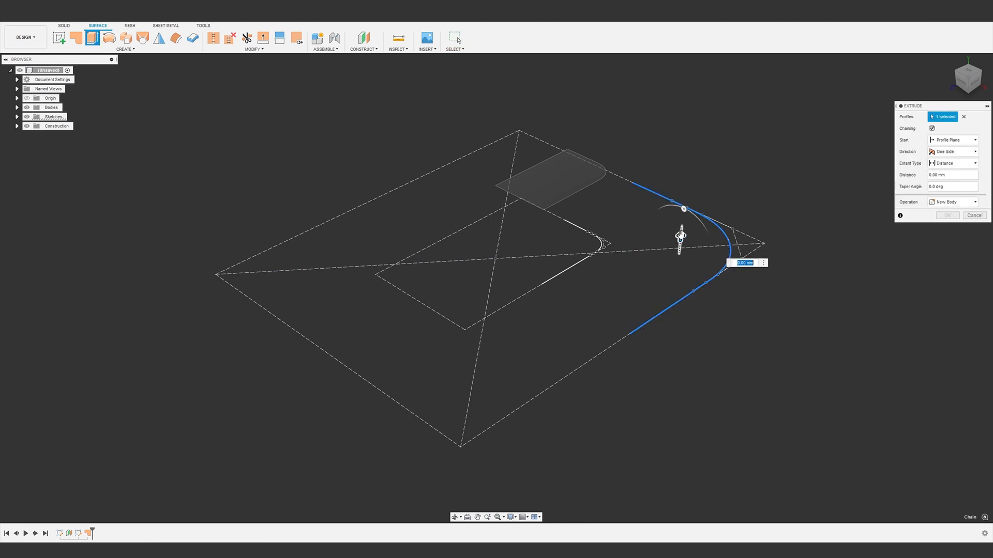
pyautogui.moveTo(681, 235); pyautogui.dragTo(678, 265)
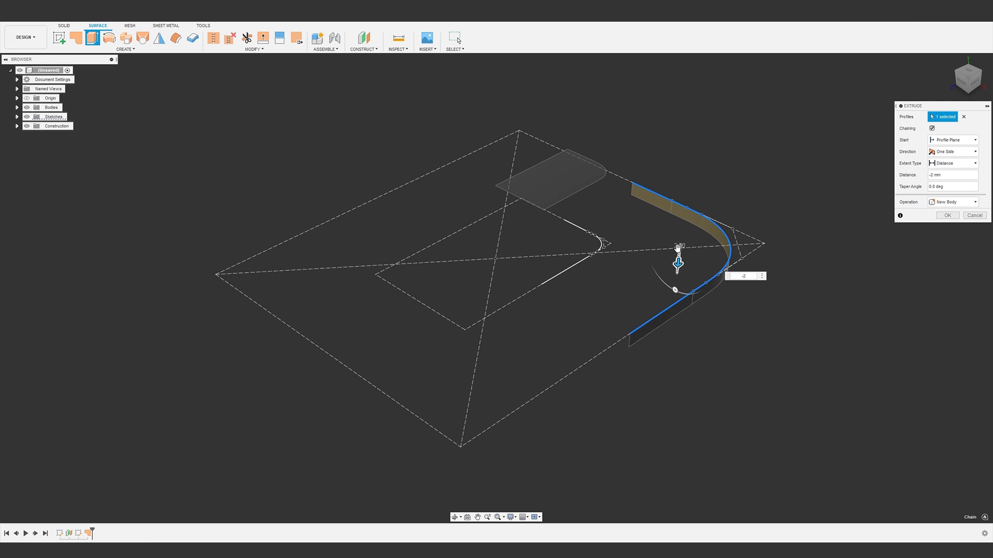
pyautogui.press('Return')
# Step: Start a sketch on the XY plane and project the patch's front edge and the extruded surface's vertical end edge
pyautogui.moveTo(614, 274); pyautogui.dragTo(554, 311, button='middle')
pyautogui.click(54, 39)
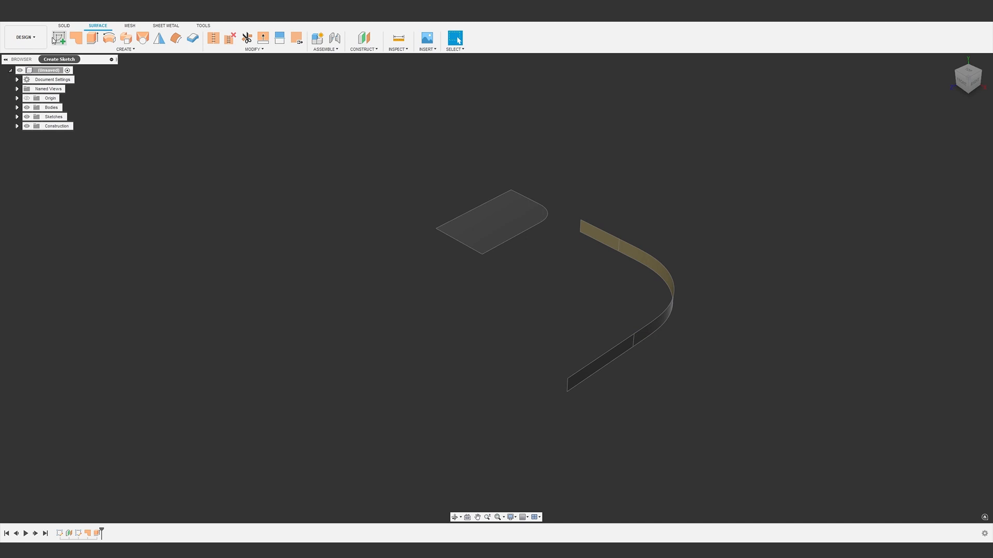
pyautogui.click(56, 40)
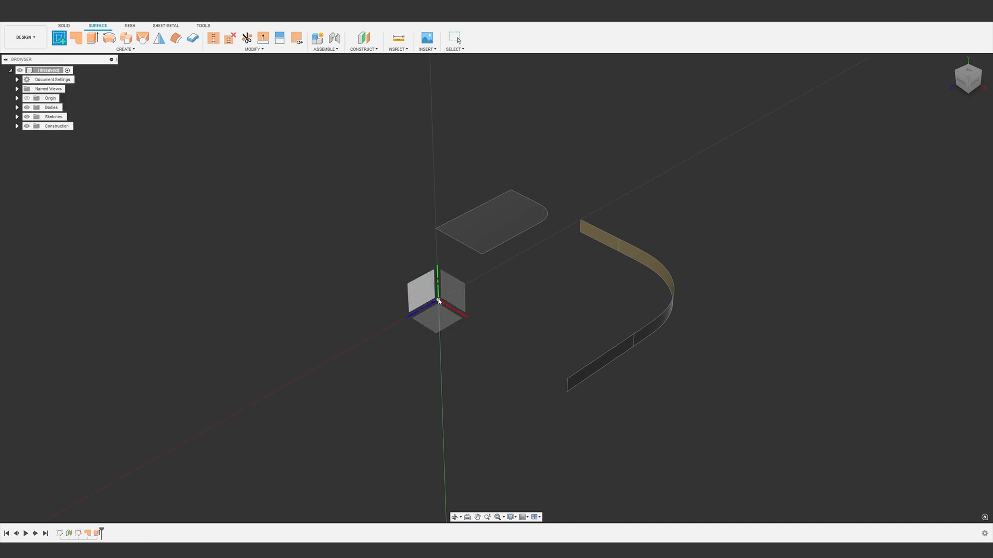
pyautogui.click(455, 293)
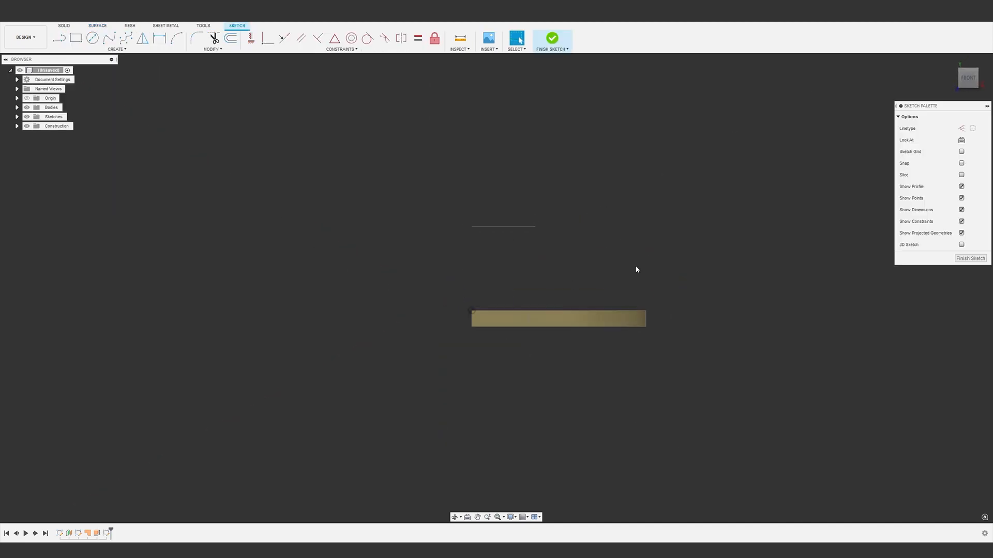
pyautogui.scroll(2, 469, 283)
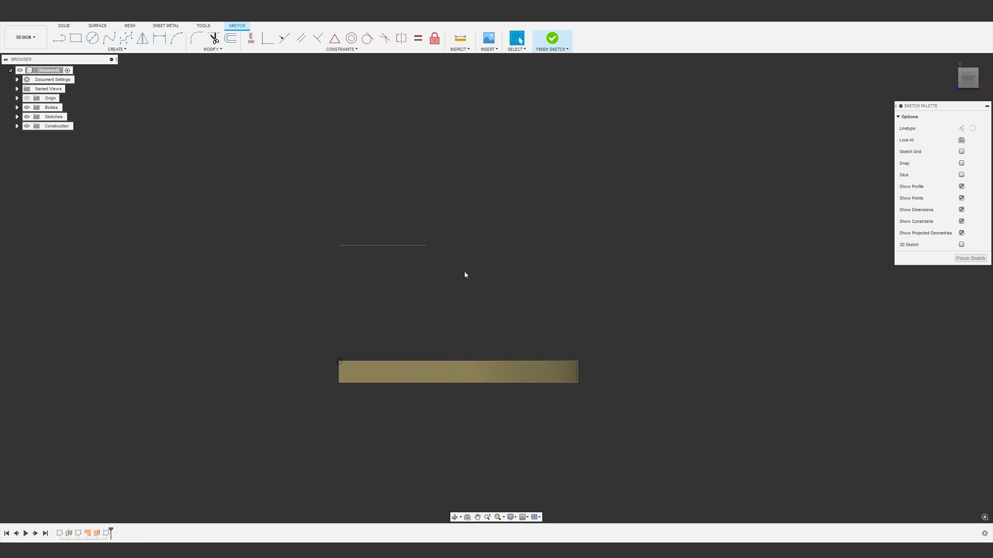
pyautogui.press('p')
pyautogui.click(421, 245)
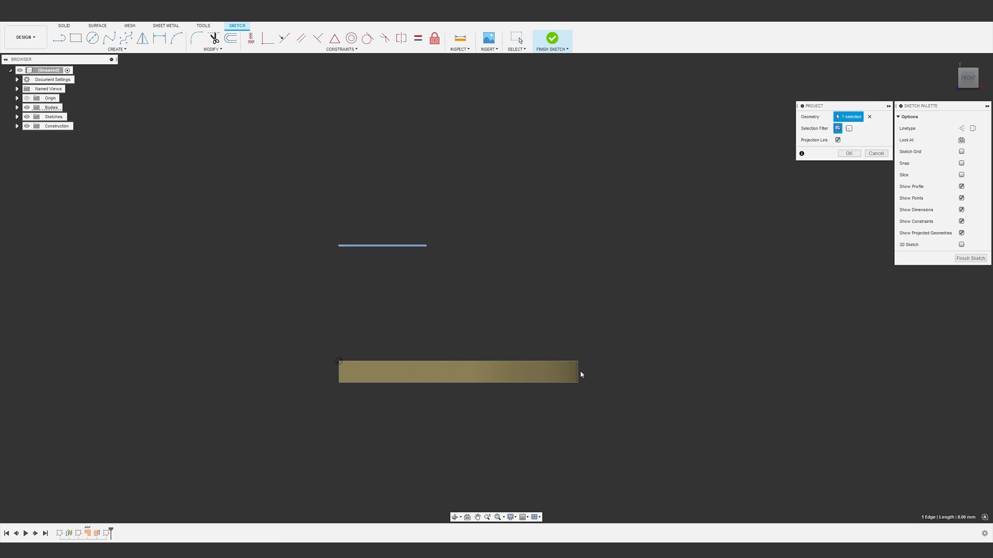
pyautogui.keyDown('shift'); pyautogui.moveTo(565, 370); pyautogui.dragTo(562, 398, button='middle'); pyautogui.keyUp('shift')
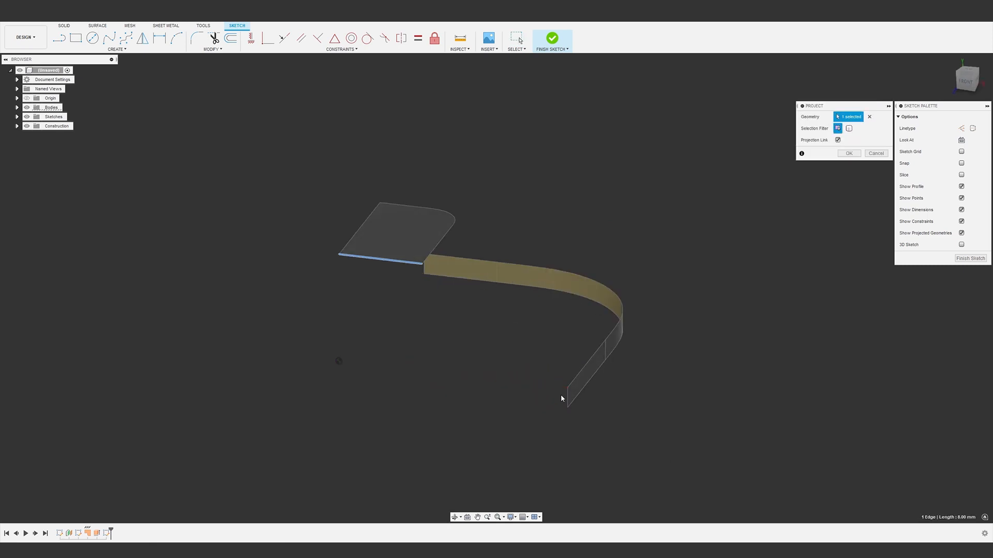
pyautogui.click(567, 399)
pyautogui.press('Return')
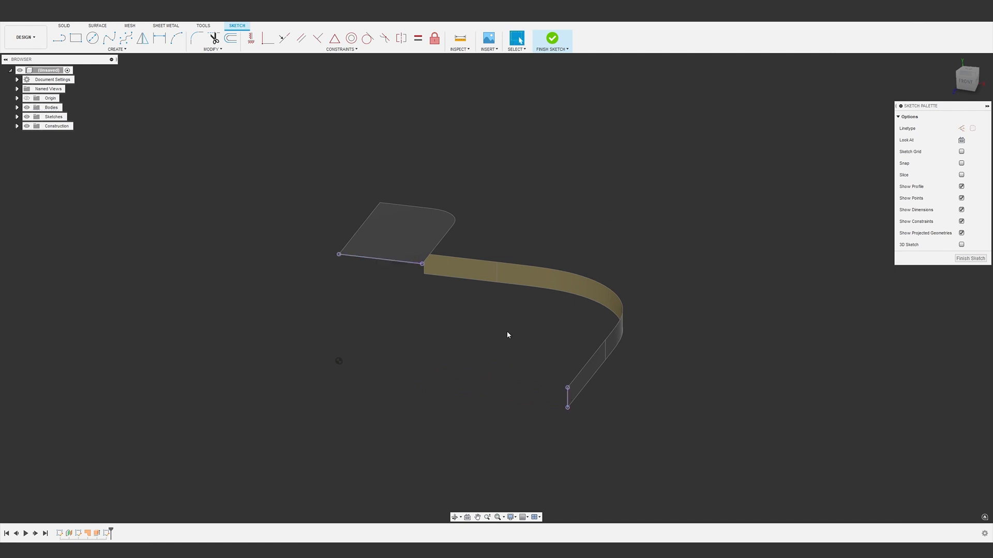
# Step: Convert the two projected lines to construction lines
pyautogui.click(374, 259)
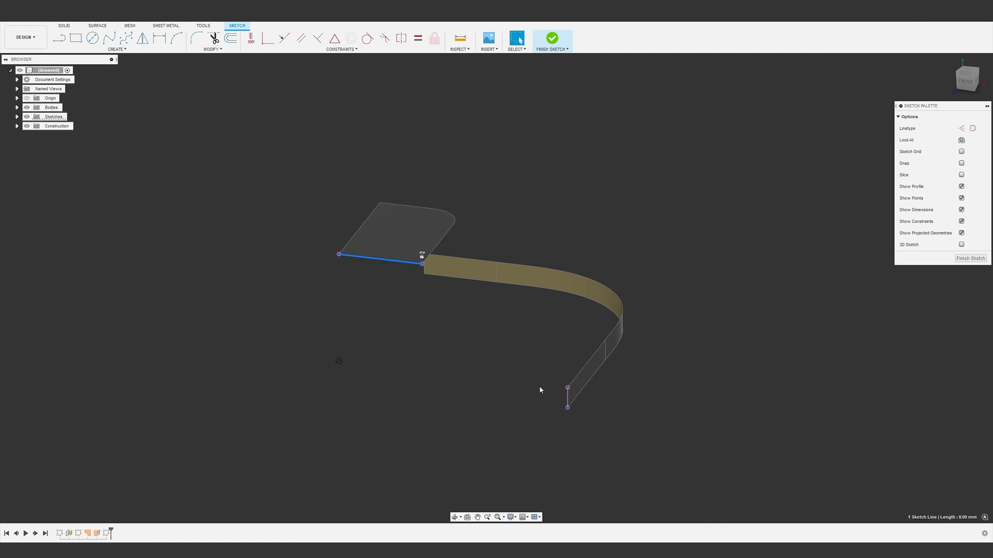
pyautogui.keyDown('shift'); pyautogui.click(567, 400); pyautogui.keyUp('shift')
pyautogui.press('x')
pyautogui.press('Escape')
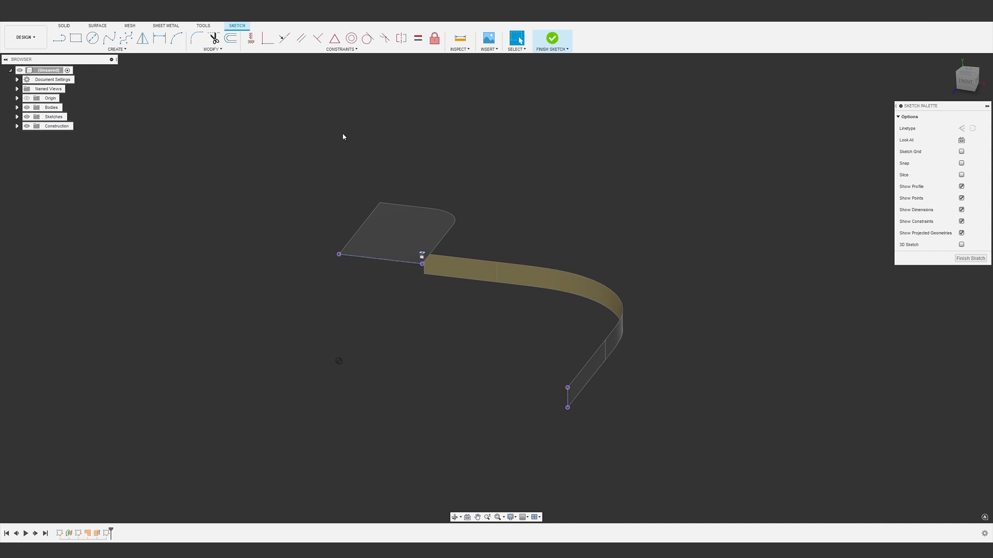
# Step: Draw a six-point control point spline from the end of the patch's projected edge to the upper end of the projected vertical edge
pyautogui.click(125, 37)
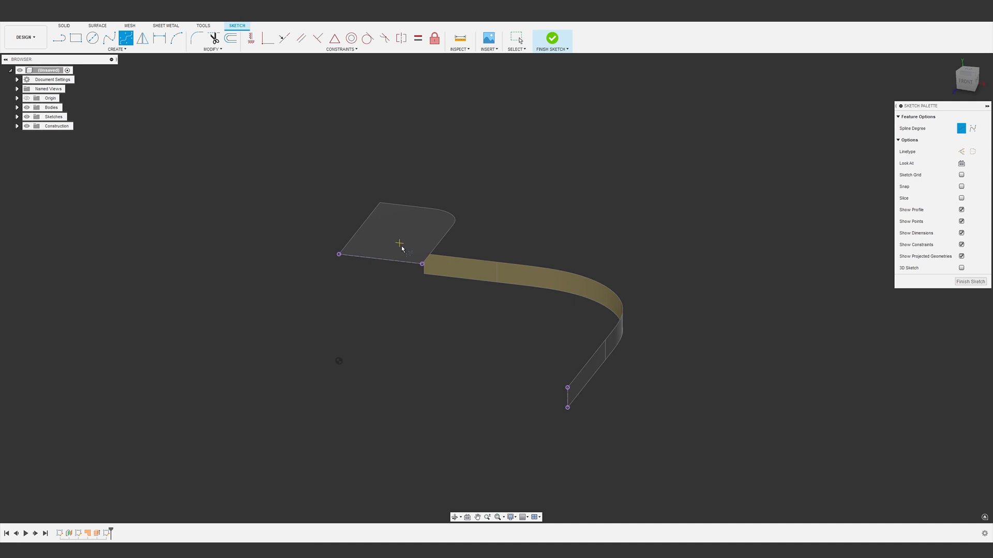
pyautogui.click(422, 265)
pyautogui.click(454, 267)
pyautogui.click(497, 273)
pyautogui.click(534, 277)
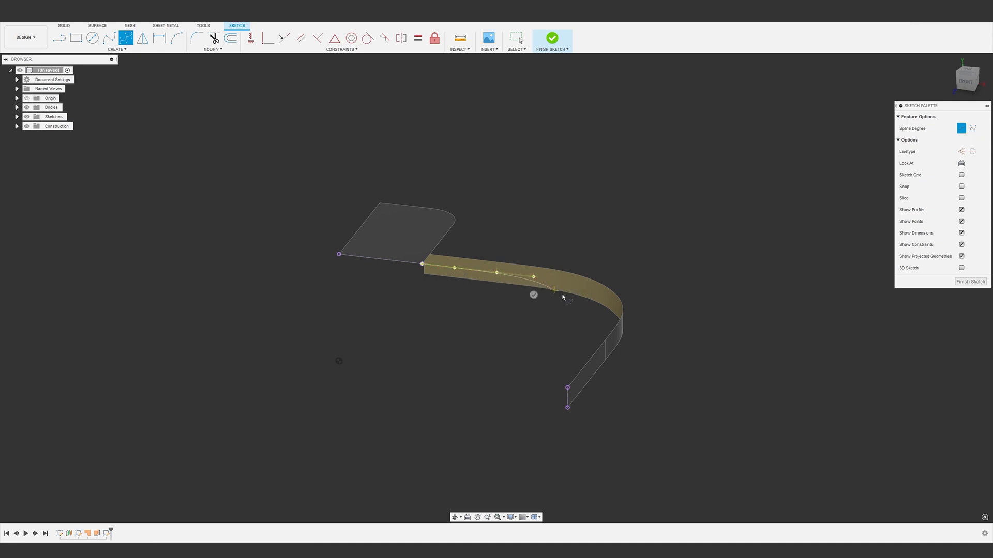
pyautogui.click(565, 338)
pyautogui.click(567, 388)
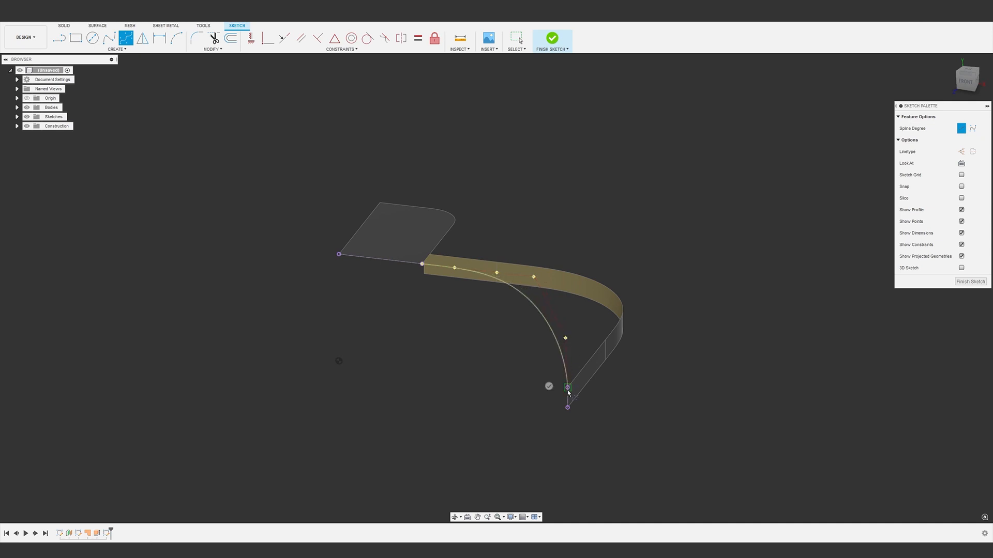
pyautogui.rightClick(566, 388)
pyautogui.click(592, 387)
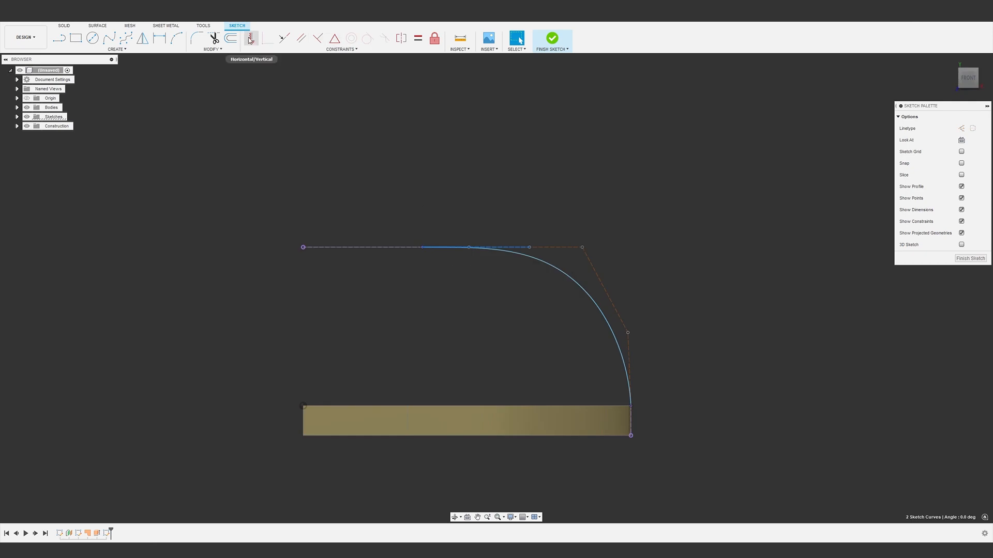
# Step: Constrain the spline's three upper control segments horizontal and its last control segment vertical
pyautogui.click(251, 40)
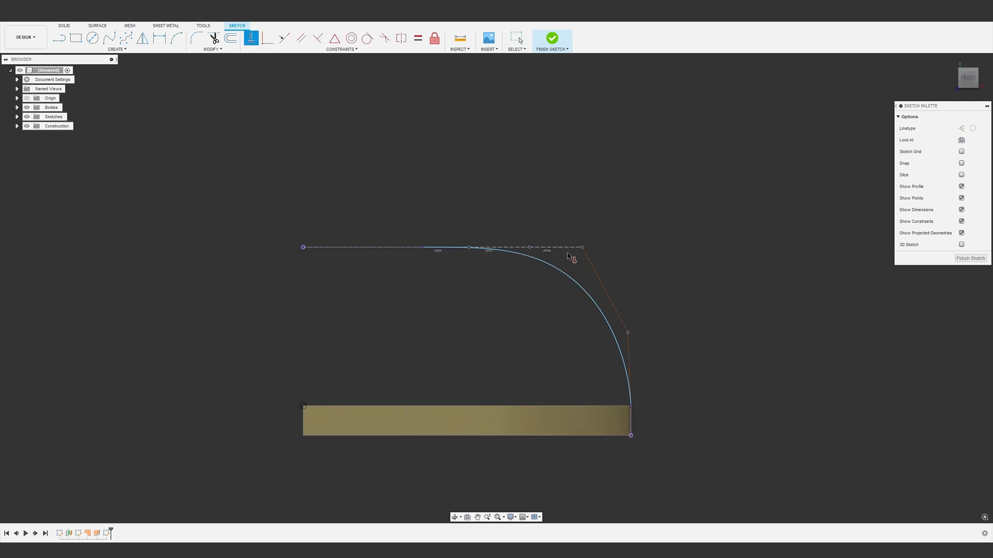
pyautogui.click(629, 352)
pyautogui.press('Escape')
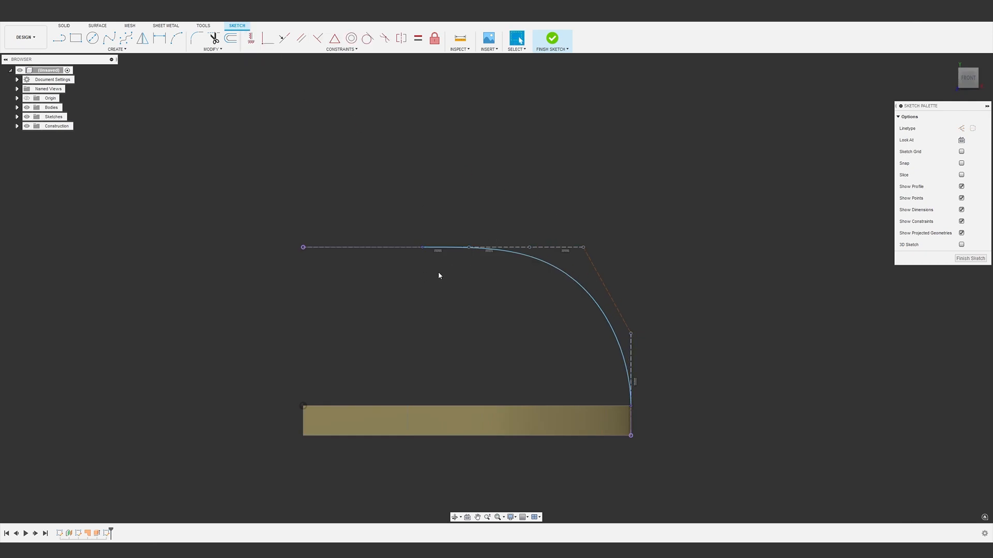
# Step: Apply equal constraints between the first two horizontal control segments and between the third horizontal segment and the vertical one
pyautogui.click(418, 38)
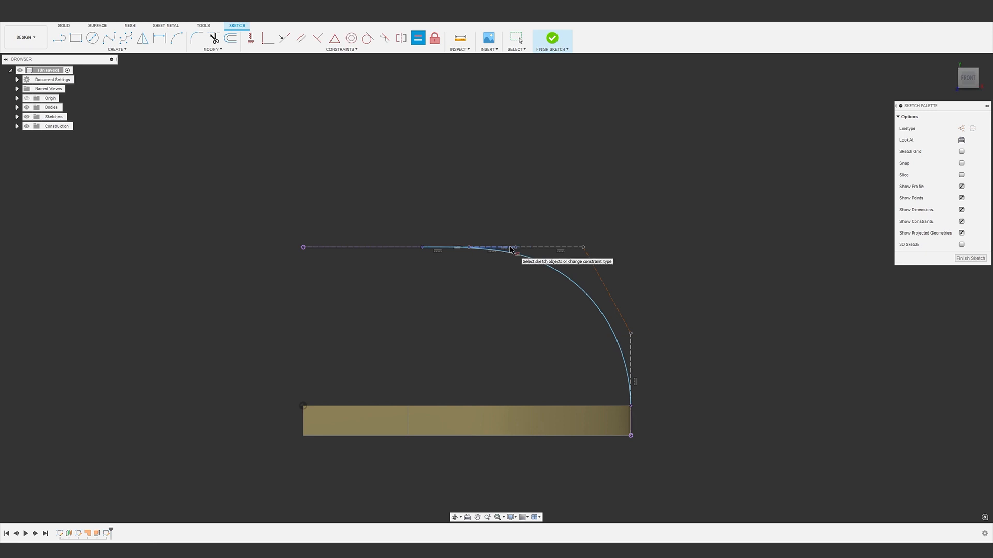
pyautogui.click(572, 248)
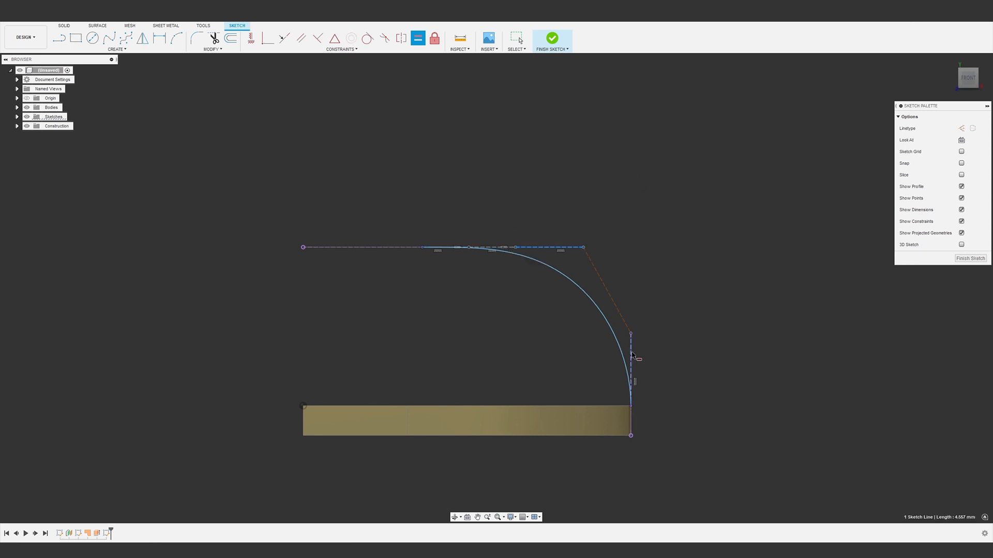
pyautogui.click(631, 351)
pyautogui.rightClick(671, 324)
pyautogui.click(688, 324)
# Step: Dimension the angle between the vertical and diagonal control segments as 45 degrees
pyautogui.press('d')
pyautogui.click(631, 354)
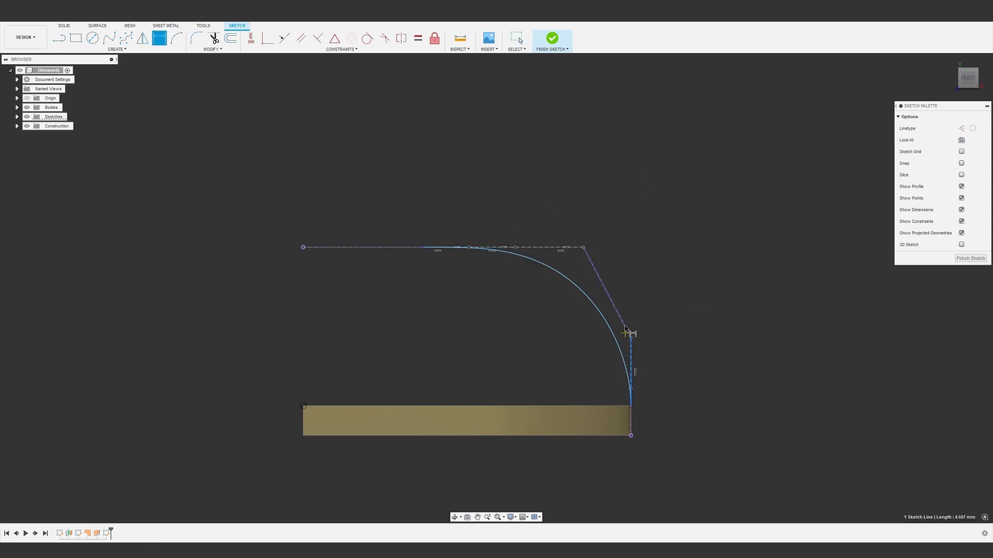
pyautogui.click(625, 329)
pyautogui.click(617, 285)
pyautogui.write('45')
pyautogui.press('Return')
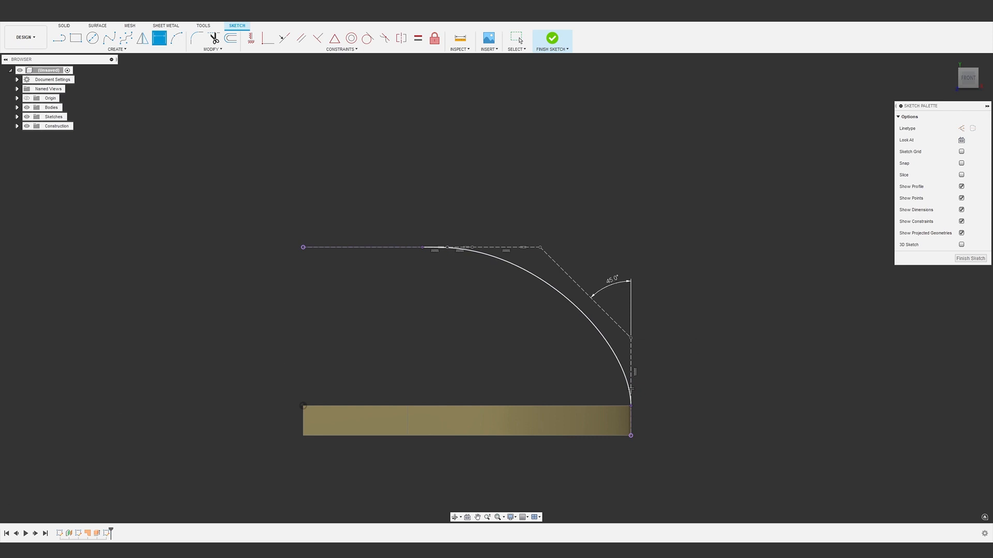
# Step: Draw a horizontal line spanning the spline's first two control segments and constrain it equal to the third segment
pyautogui.rightClick(472, 248)
pyautogui.press('Escape')
pyautogui.press('l')
pyautogui.click(447, 247)
pyautogui.click(472, 247)
pyautogui.press('Escape')
pyautogui.click(463, 248)
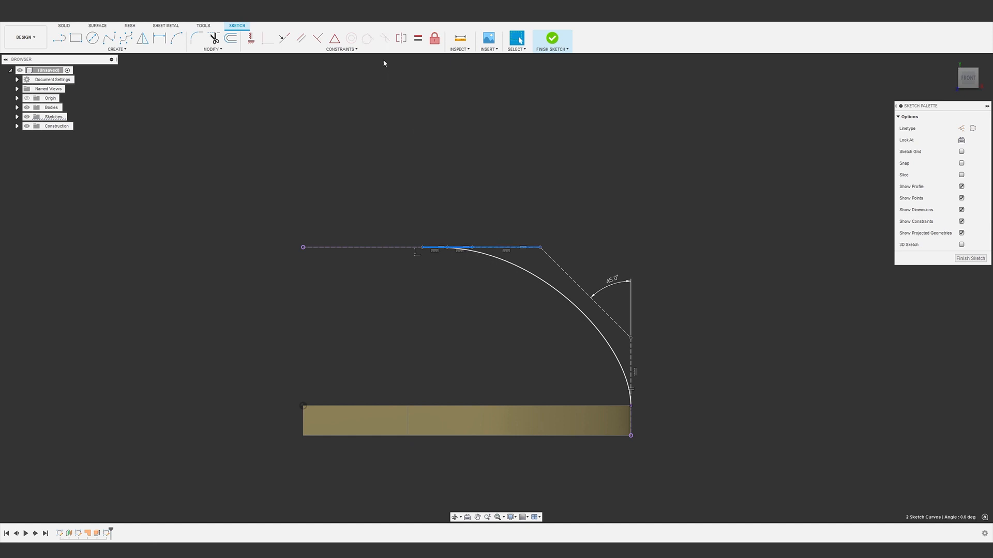
pyautogui.click(418, 38)
# Step: Mirror the spline about the horizontal construction line at its lower end and show the curvature comb on both splines
pyautogui.click(588, 398)
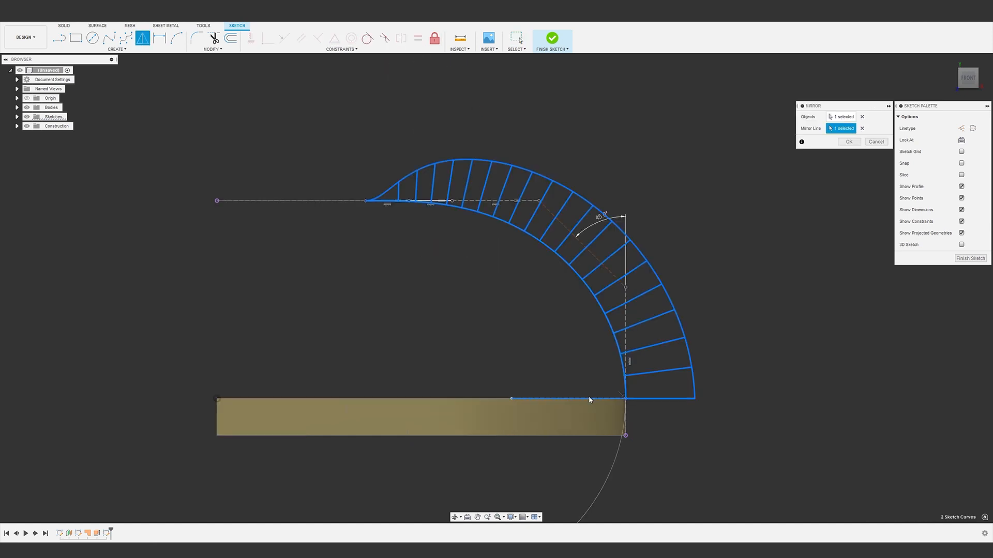
pyautogui.press('Return')
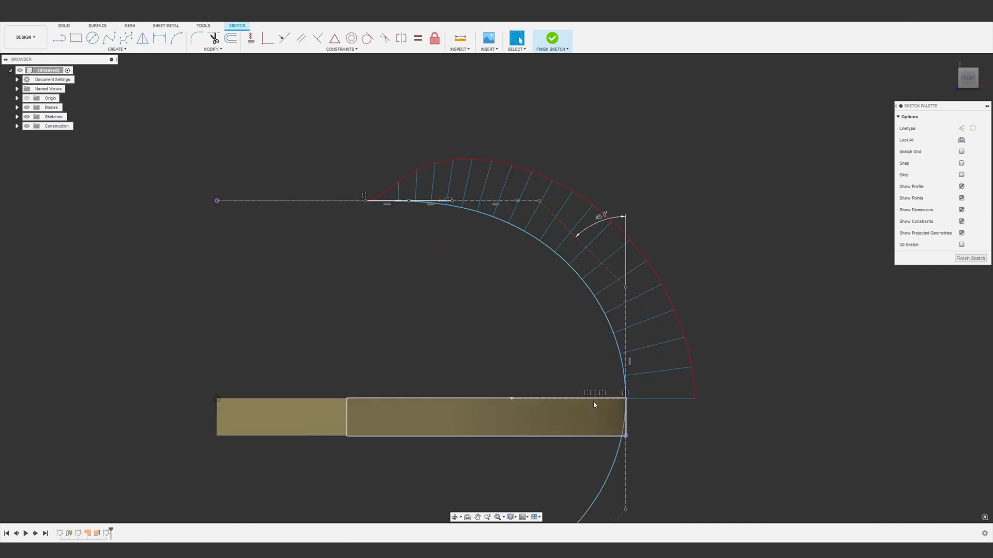
pyautogui.moveTo(593, 401); pyautogui.dragTo(536, 337, button='middle')
pyautogui.click(565, 301)
pyautogui.click(563, 381)
pyautogui.click(962, 128)
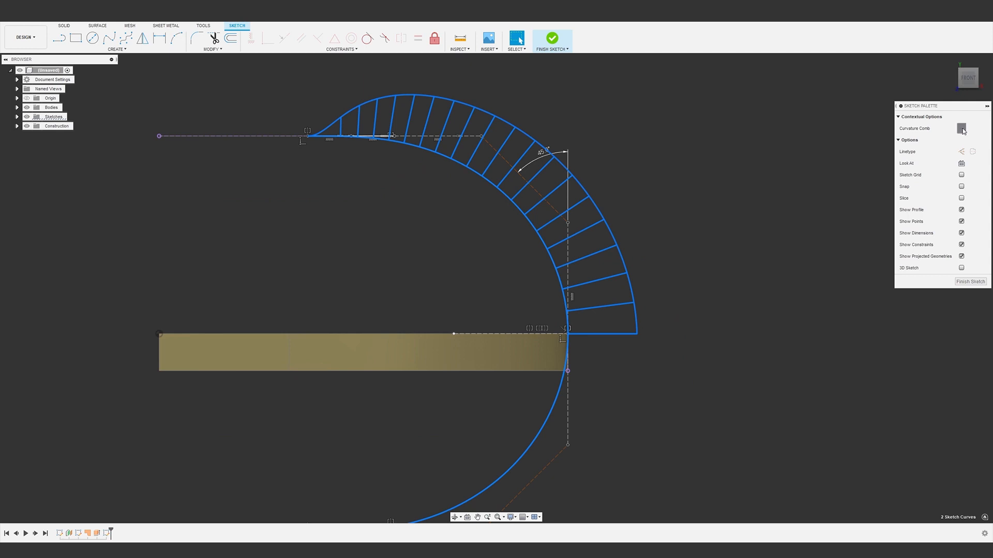
pyautogui.click(594, 164)
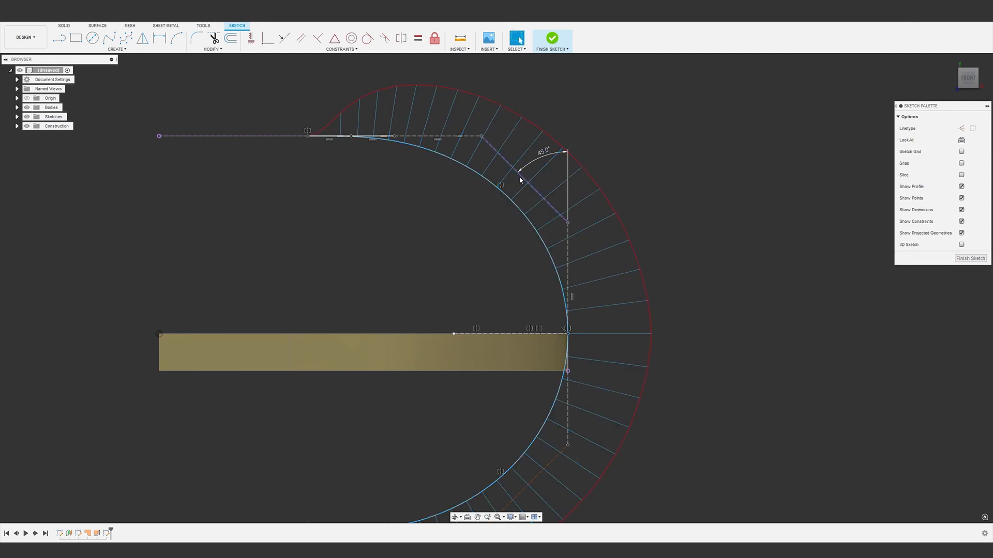
# Step: Adjust the spline's diagonal control segment and dimension the vertical control segment above the horizontal construction line to 6 mm
pyautogui.moveTo(520, 179); pyautogui.dragTo(525, 181)
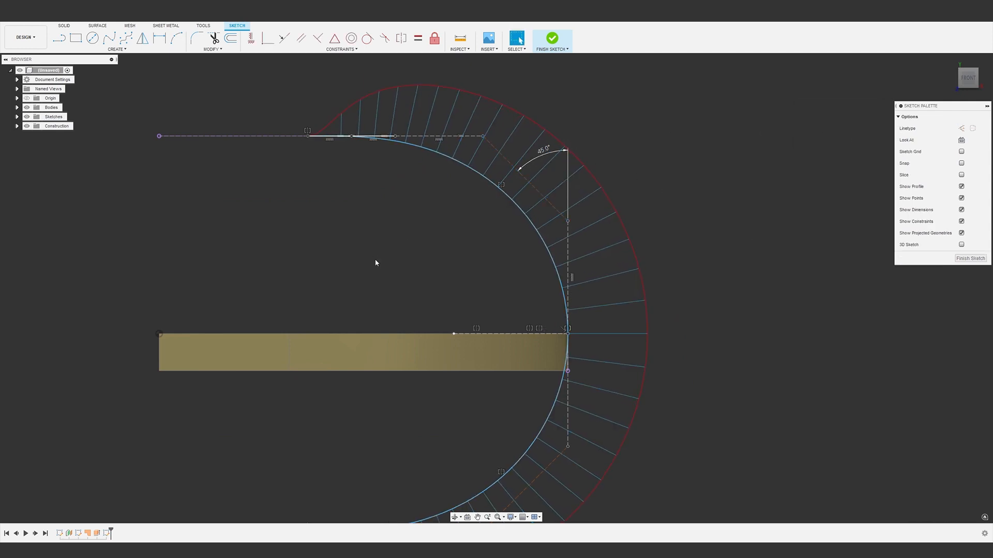
pyautogui.press('d')
pyautogui.scroll(-2, 714, 455)
pyautogui.click(567, 221)
pyautogui.click(567, 333)
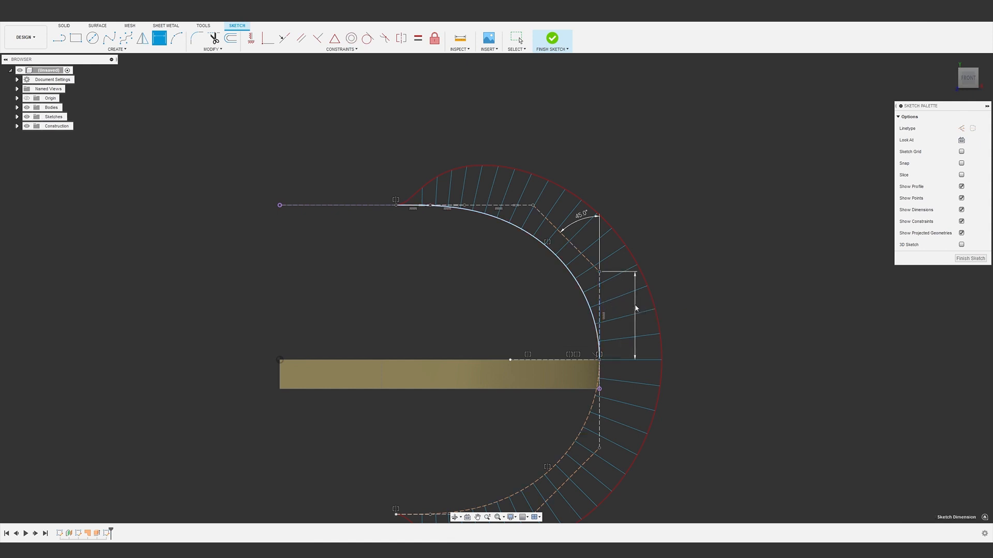
pyautogui.click(636, 309)
pyautogui.scroll(2, 635, 309)
pyautogui.write('6')
pyautogui.write('6')
pyautogui.press('Return')
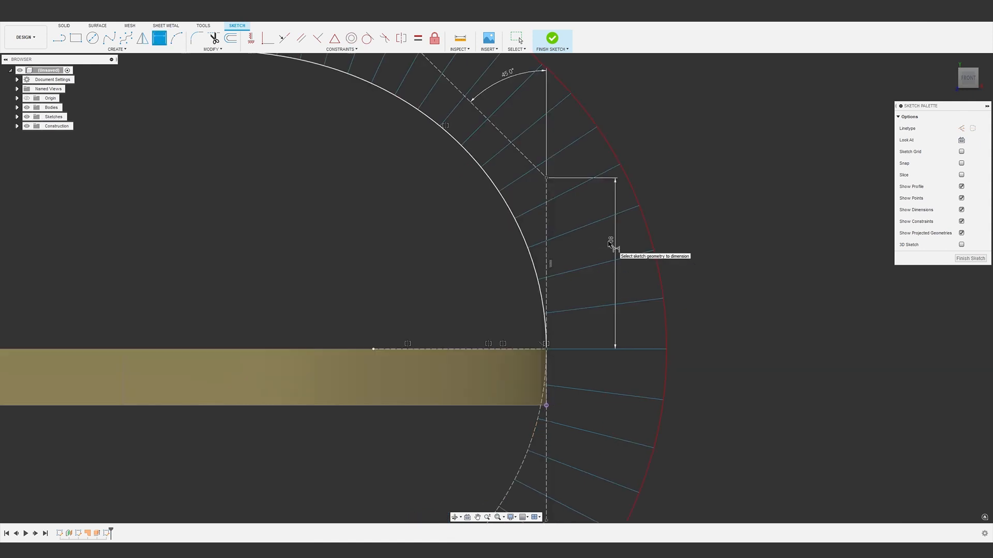
# Step: Finish the sketch and extrude the upper side-profile spline as a new surface body with a distance of -19.474 mm
pyautogui.scroll(-4, 409, 302)
pyautogui.moveTo(368, 277); pyautogui.dragTo(472, 250, button='middle')
pyautogui.moveTo(472, 250); pyautogui.dragTo(475, 238, button='middle')
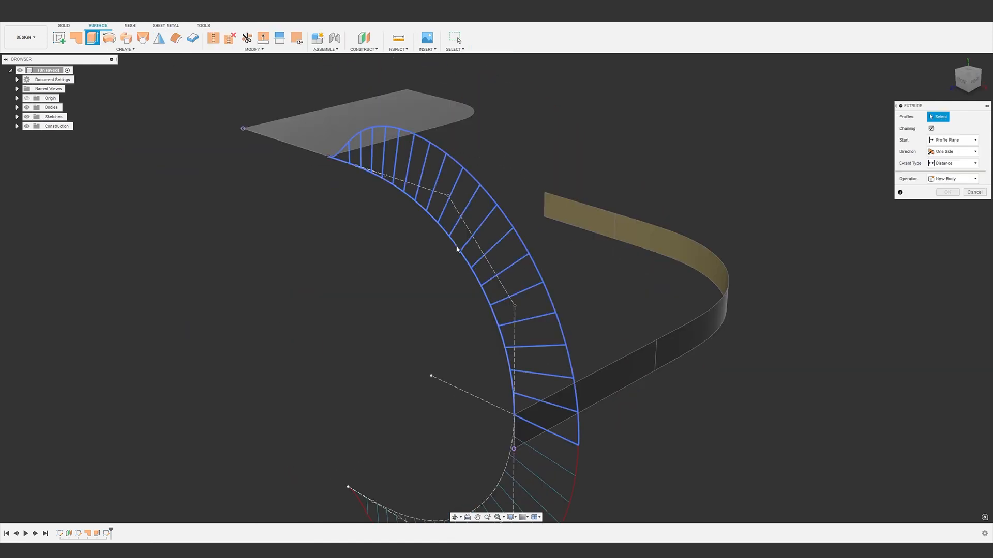
pyautogui.click(458, 248)
pyautogui.moveTo(449, 249); pyautogui.dragTo(756, 124)
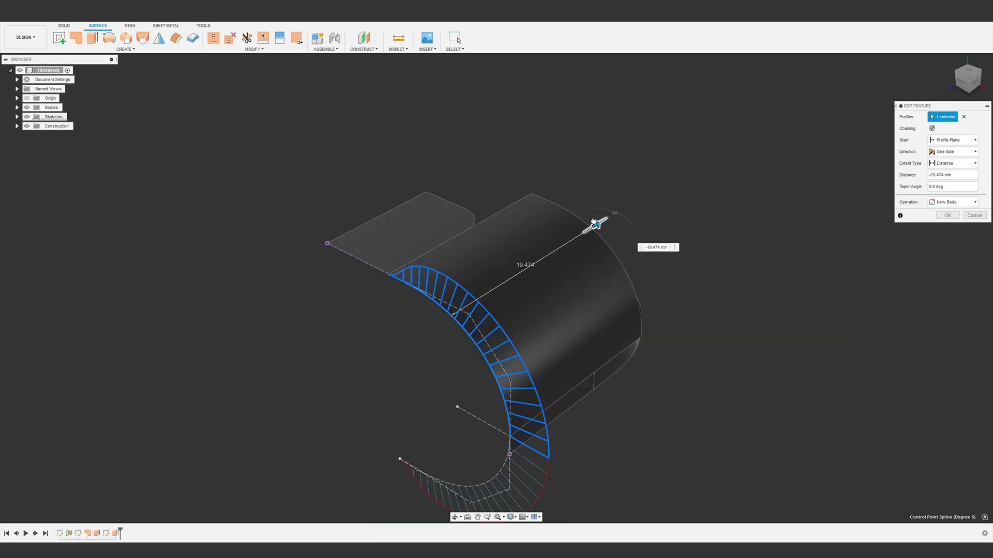
pyautogui.click(947, 216)
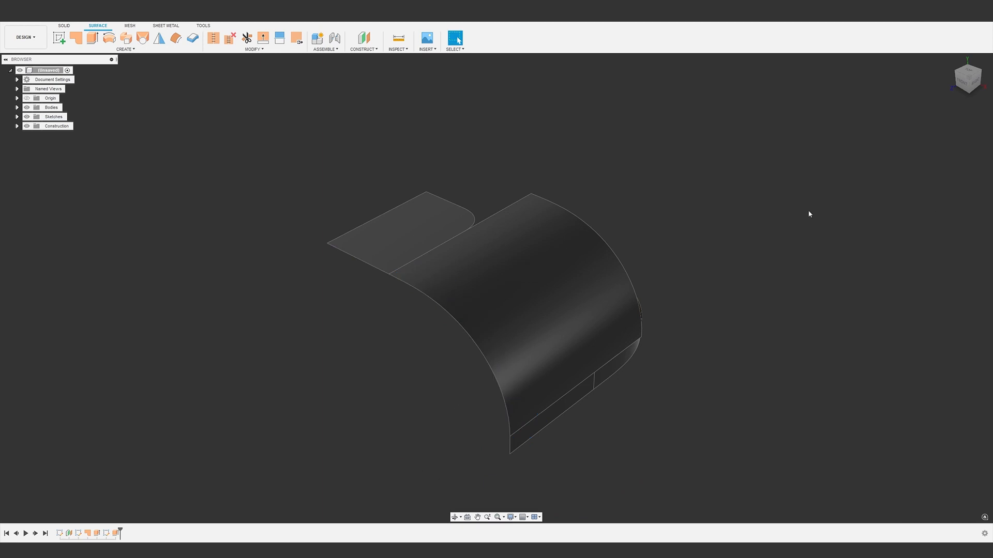
# Step: Pattern the extruded surface body along the upper patch's rounded edge with quantity 2, distance 19.738 mm and Path Direction orientation
pyautogui.write('s')
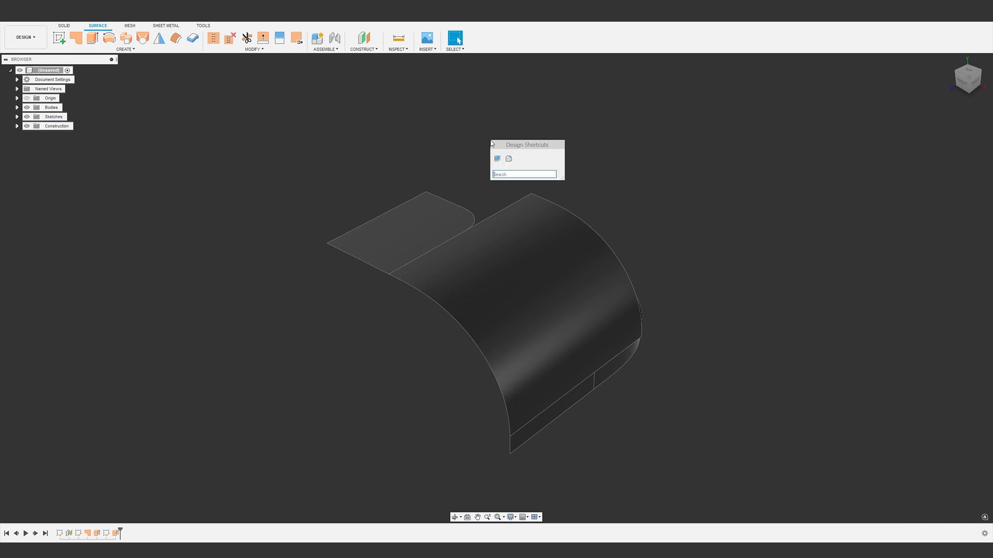
pyautogui.write('path')
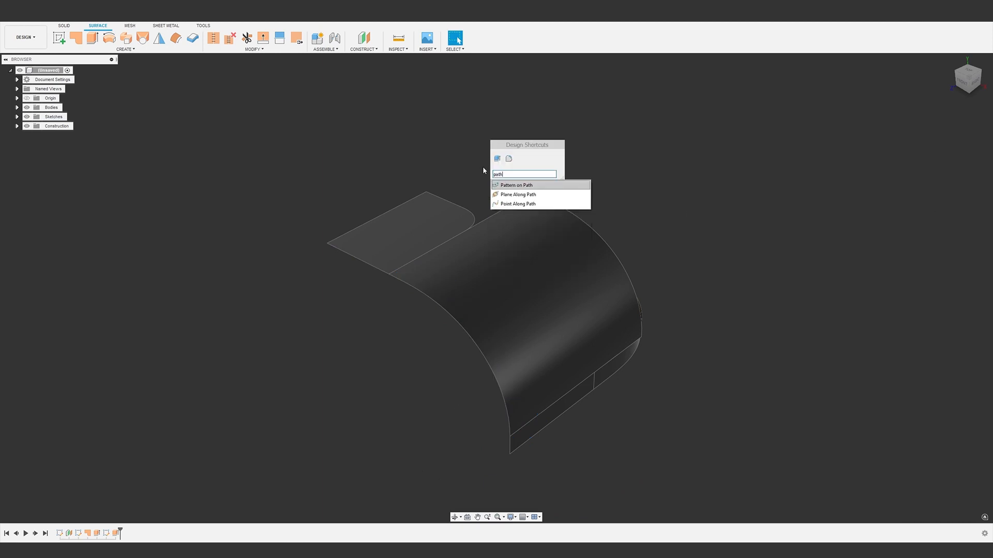
pyautogui.click(517, 185)
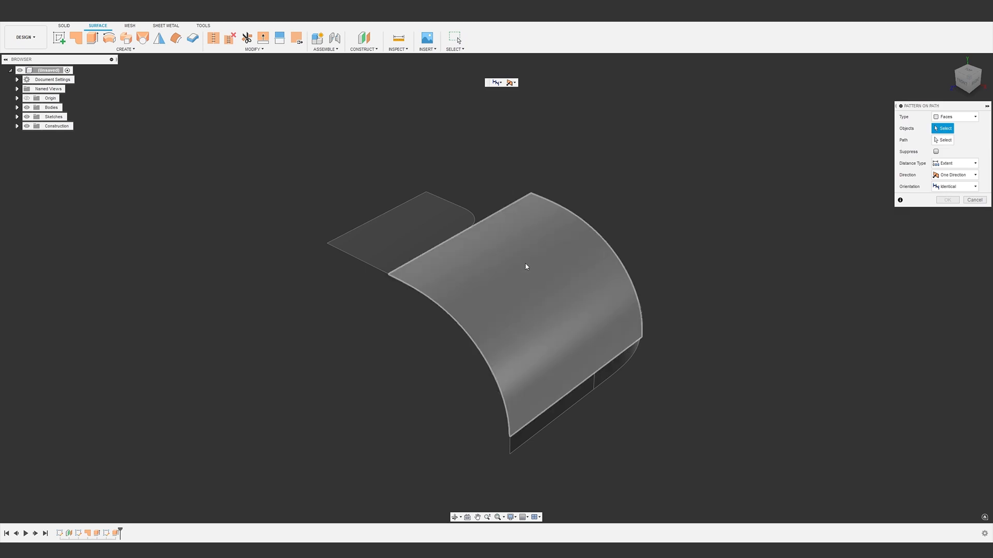
pyautogui.click(948, 117)
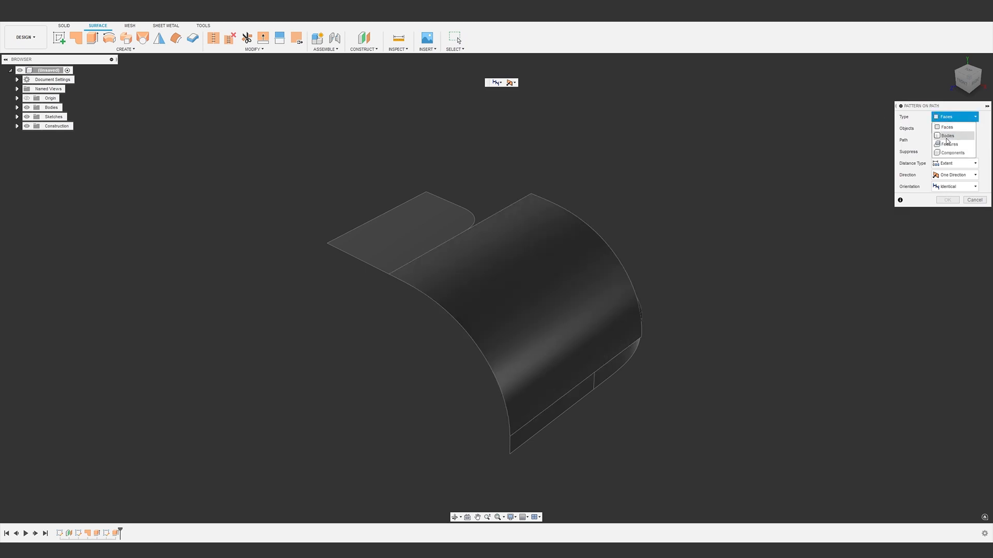
pyautogui.click(947, 136)
pyautogui.click(517, 304)
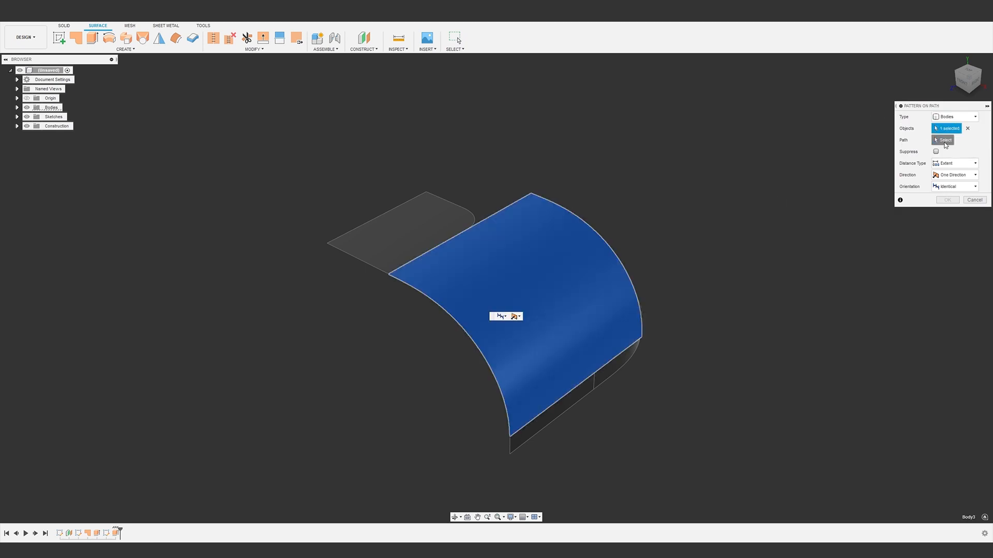
pyautogui.click(475, 222)
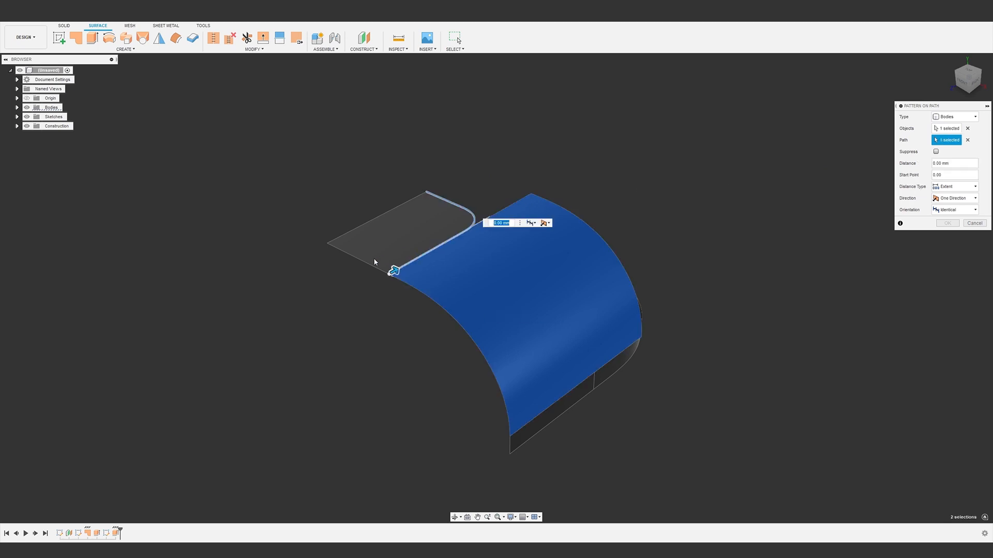
pyautogui.moveTo(394, 271); pyautogui.dragTo(428, 182)
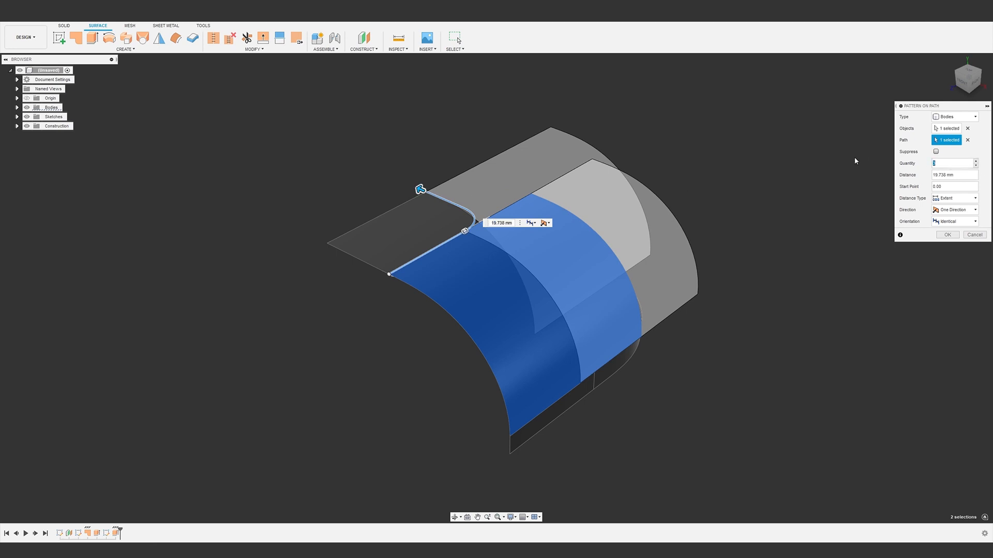
pyautogui.click(961, 222)
pyautogui.click(959, 242)
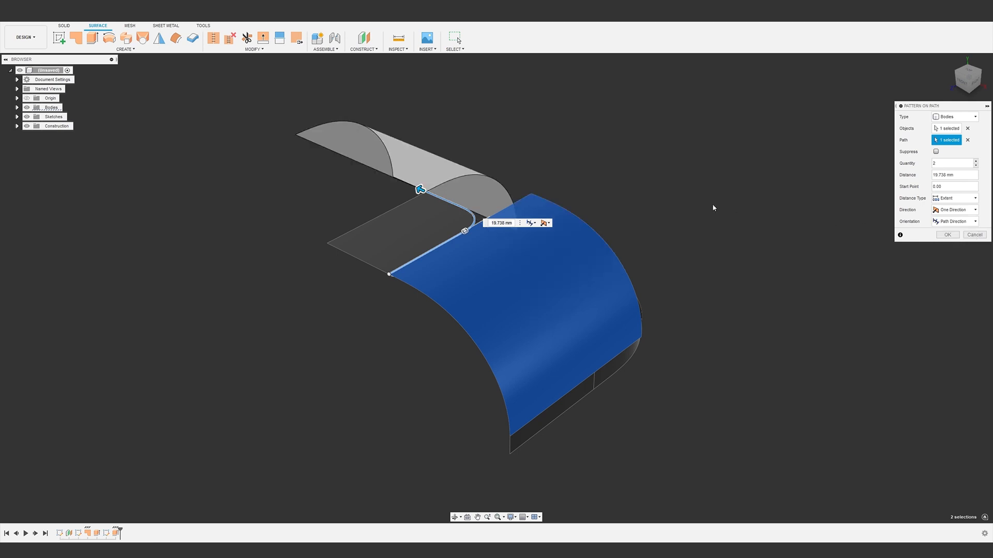
pyautogui.click(947, 235)
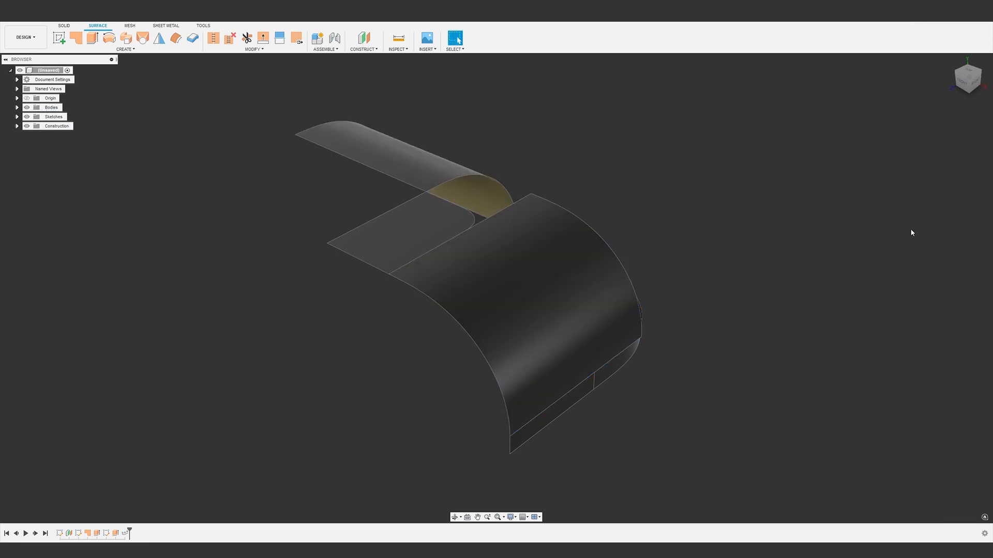
# Step: Mirror the patterned surface copy about the origin's YZ plane
pyautogui.keyDown('shift'); pyautogui.moveTo(317, 201); pyautogui.dragTo(320, 223, button='middle'); pyautogui.keyUp('shift')
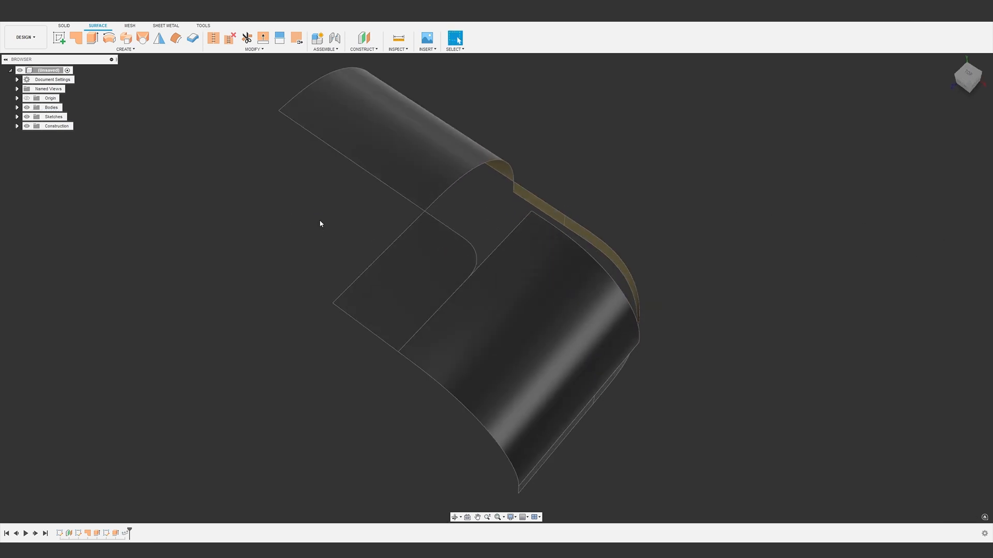
pyautogui.write('smirror')
pyautogui.press('Return')
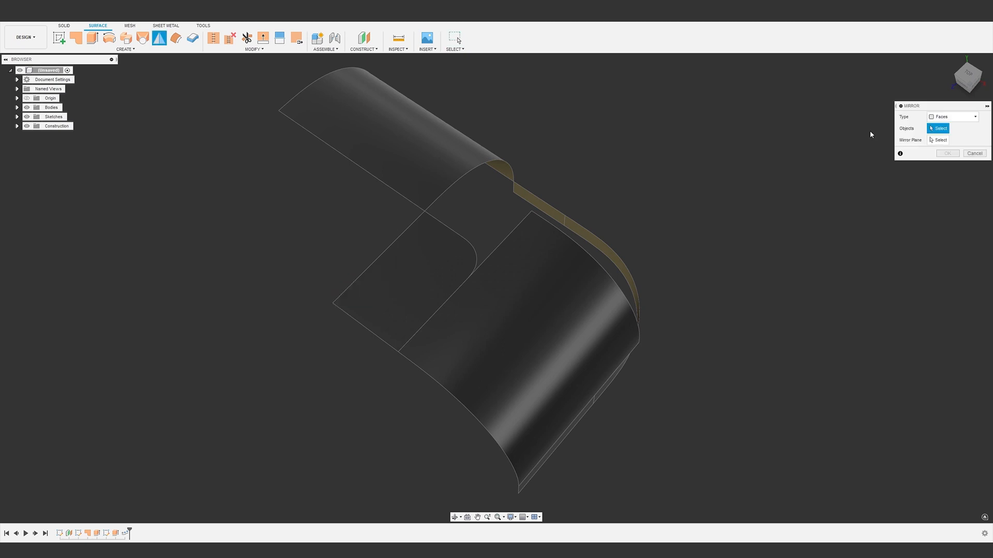
pyautogui.click(403, 150)
pyautogui.click(938, 140)
pyautogui.click(327, 361)
pyautogui.press('Return')
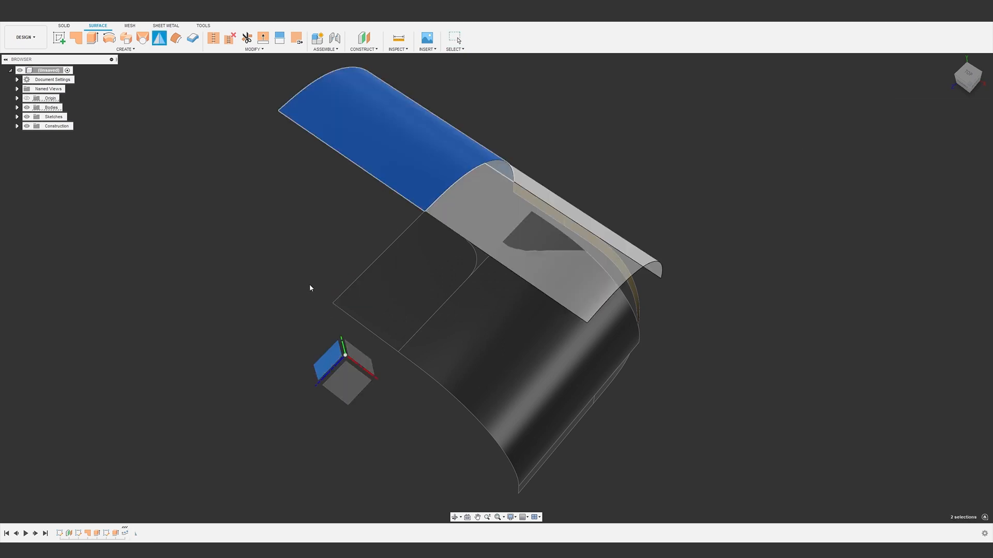
# Step: Remove the original patterned copy from the bodies, keeping its mirrored counterpart
pyautogui.click(17, 108)
pyautogui.click(49, 144)
pyautogui.rightClick(49, 144)
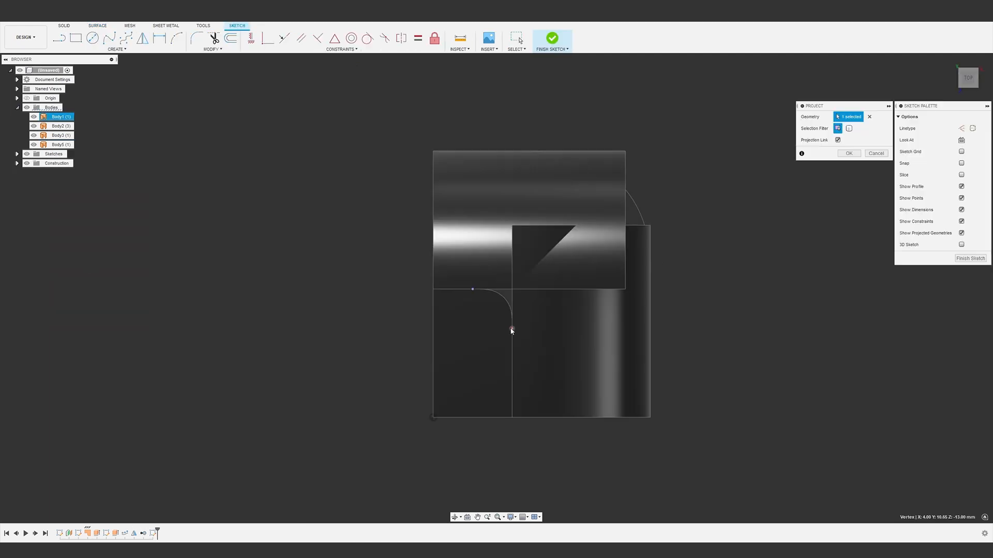
# Step: Project the end vertices of the upper patch's corner curve and the outer band's curved section into a new horizontal sketch
pyautogui.click(511, 330)
pyautogui.keyDown('shift'); pyautogui.moveTo(518, 395); pyautogui.dragTo(427, 323, button='middle'); pyautogui.keyUp('shift')
pyautogui.click(459, 446)
pyautogui.click(654, 439)
pyautogui.press('Return')
# Step: Draw a three-segment polyline through the four projected points and finish the sketch
pyautogui.moveTo(426, 323); pyautogui.dragTo(441, 272, button='middle')
pyautogui.click(380, 402)
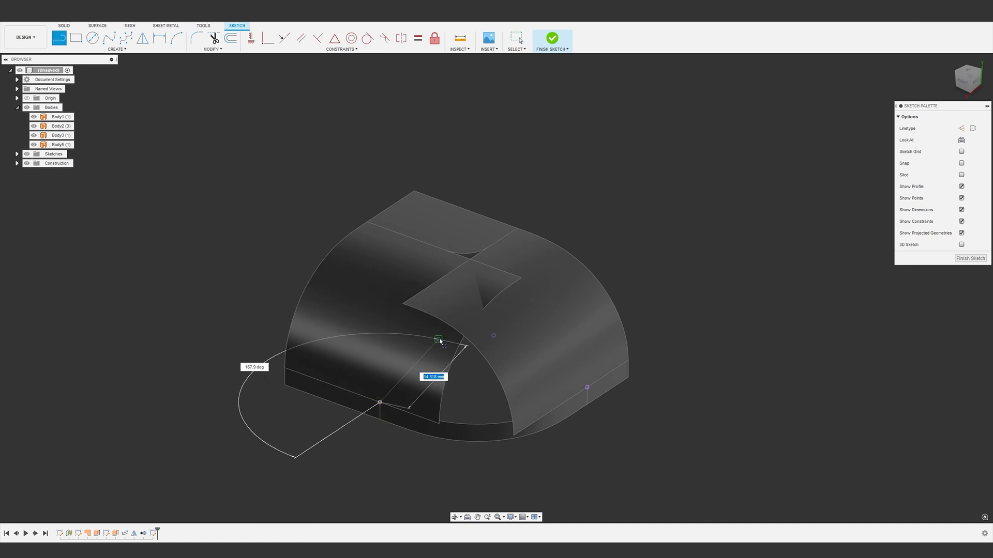
pyautogui.click(438, 340)
pyautogui.click(494, 336)
pyautogui.click(587, 388)
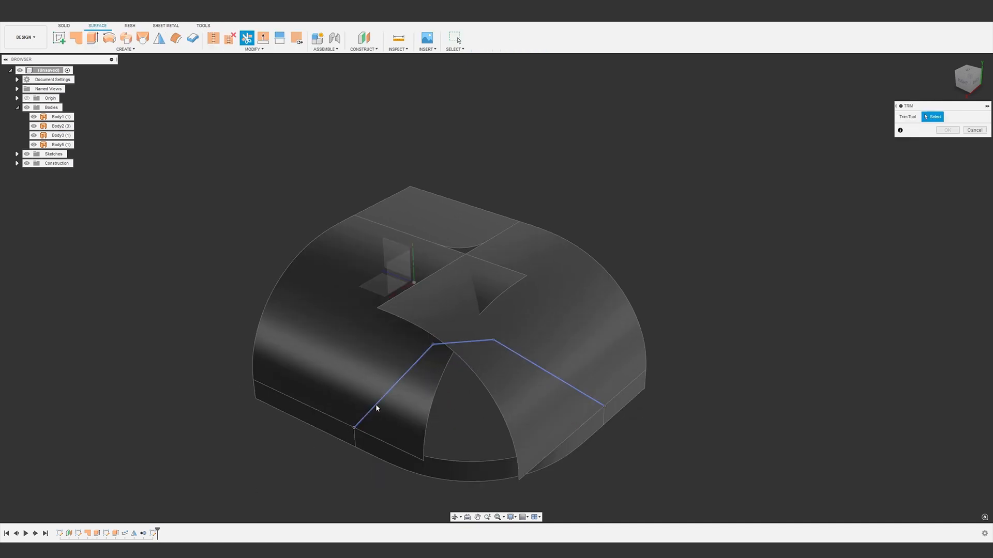
# Step: Trim the overlapping corner portions of both side surfaces with the polyline sketch, and hide Sketch4
pyautogui.click(376, 404)
pyautogui.click(519, 321)
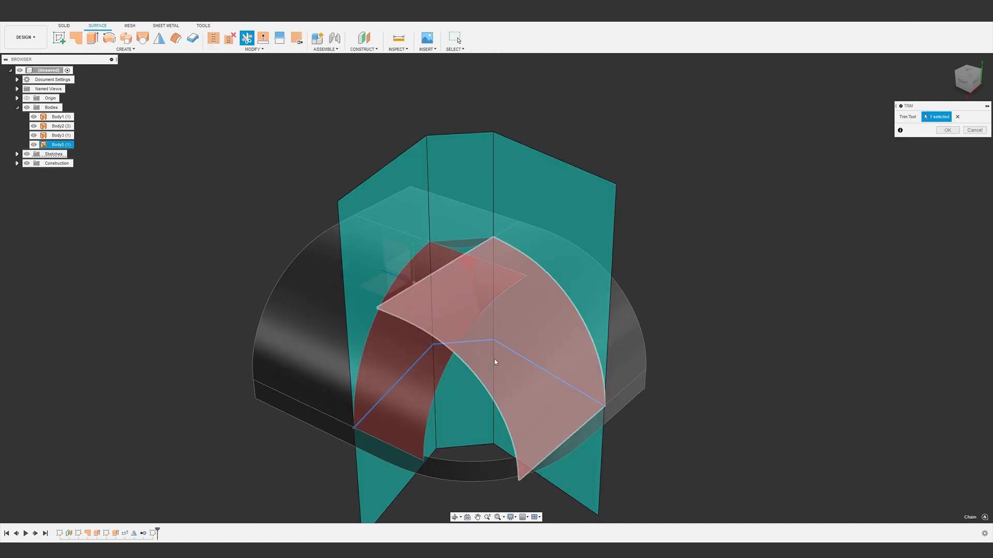
pyautogui.press('Return')
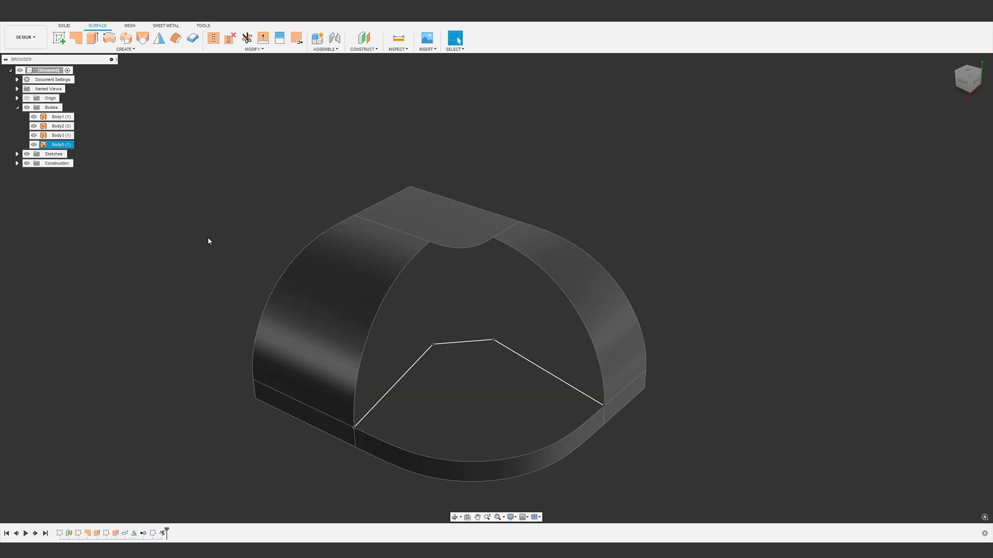
pyautogui.click(16, 154)
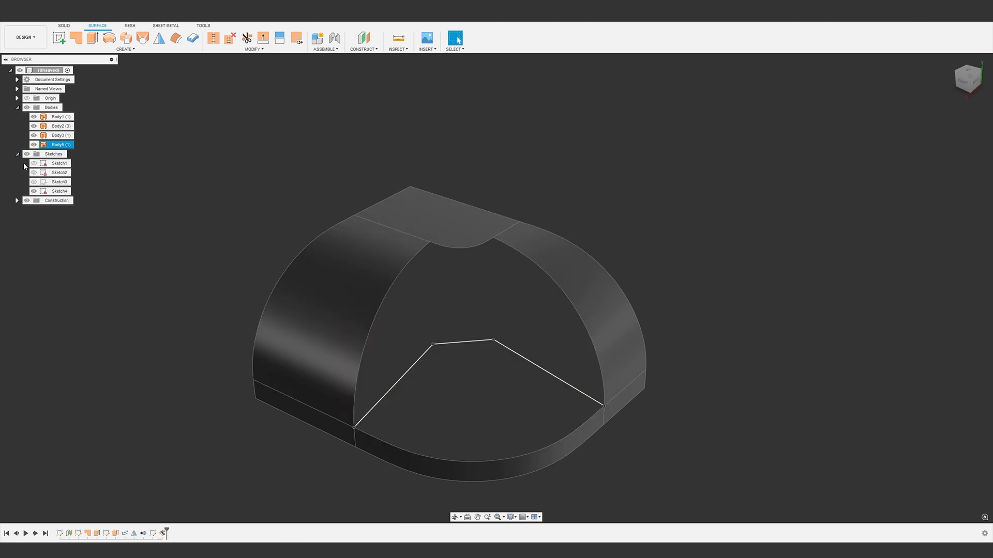
pyautogui.click(33, 191)
pyautogui.moveTo(200, 340); pyautogui.dragTo(224, 287, button='middle')
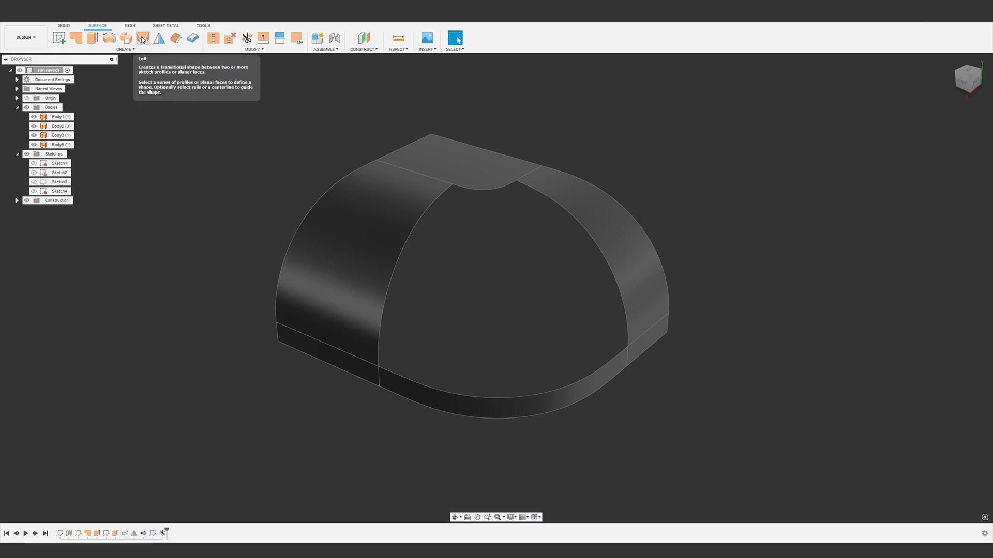
# Step: Start a surface loft from the upper patch's corner edge with Curvature (G2) to the outer band's corner edge with Tangent (G1)
pyautogui.click(143, 38)
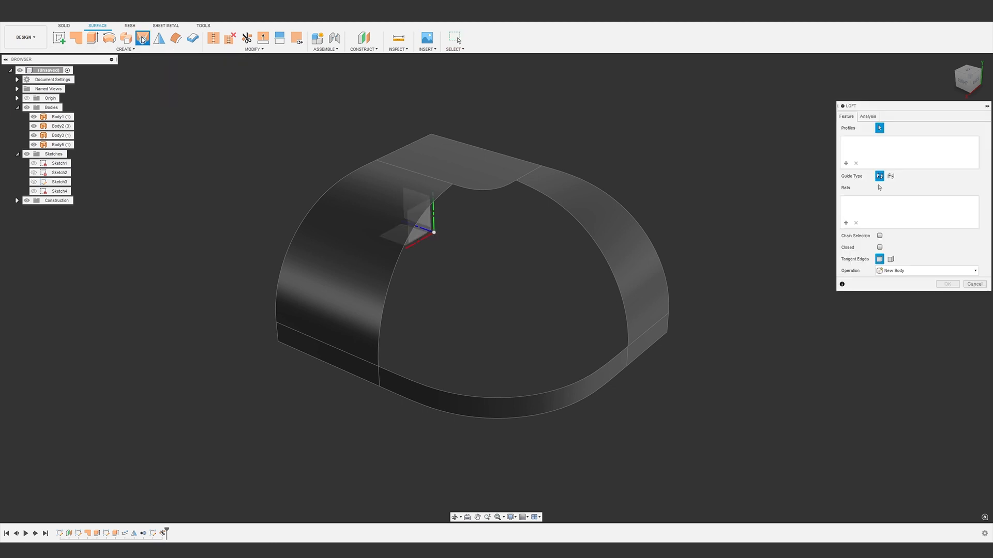
pyautogui.click(477, 191)
pyautogui.click(460, 393)
pyautogui.click(909, 141)
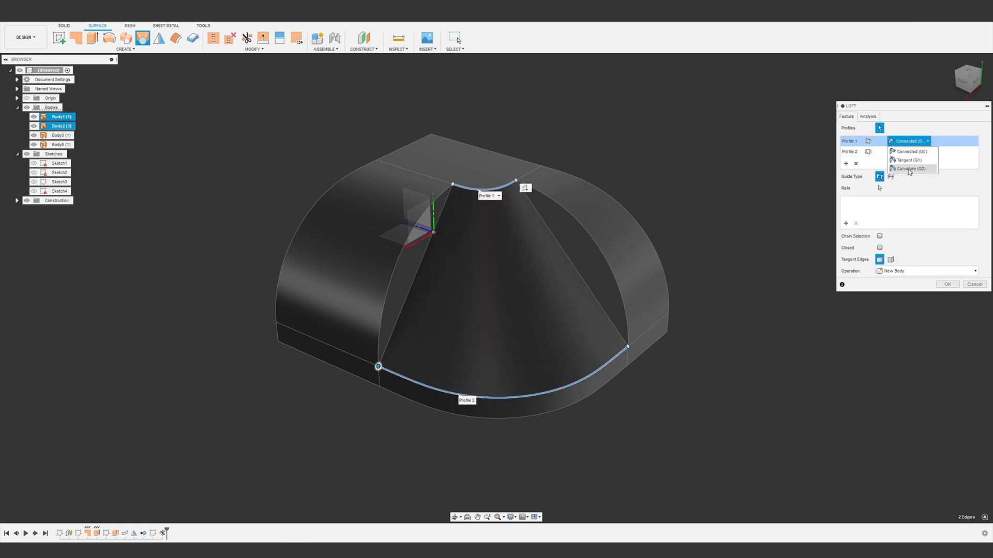
pyautogui.click(910, 168)
pyautogui.click(909, 151)
pyautogui.click(908, 171)
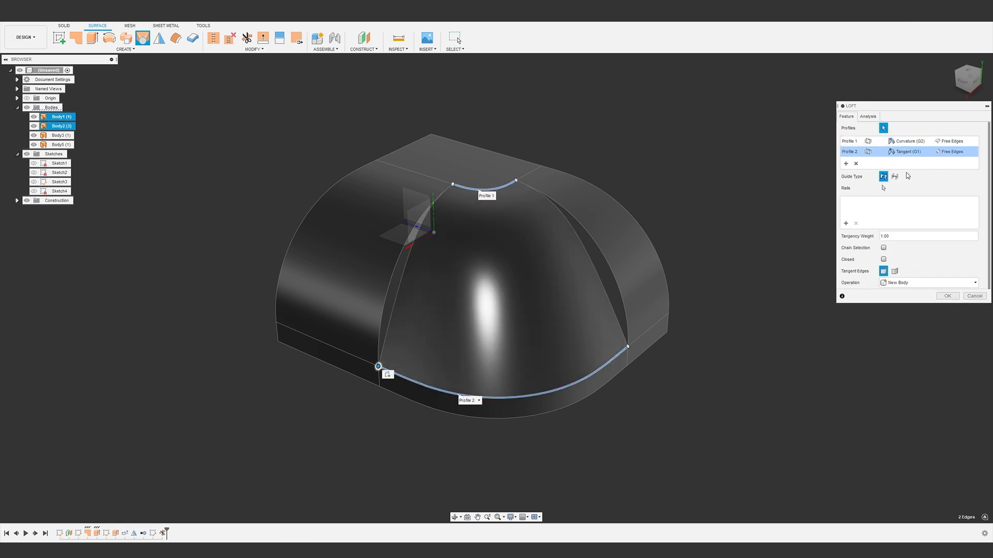
# Step: Add the two trimmed side edges as loft rails, both with Curvature (G2) continuity, and create the corner surface
pyautogui.click(846, 223)
pyautogui.click(406, 249)
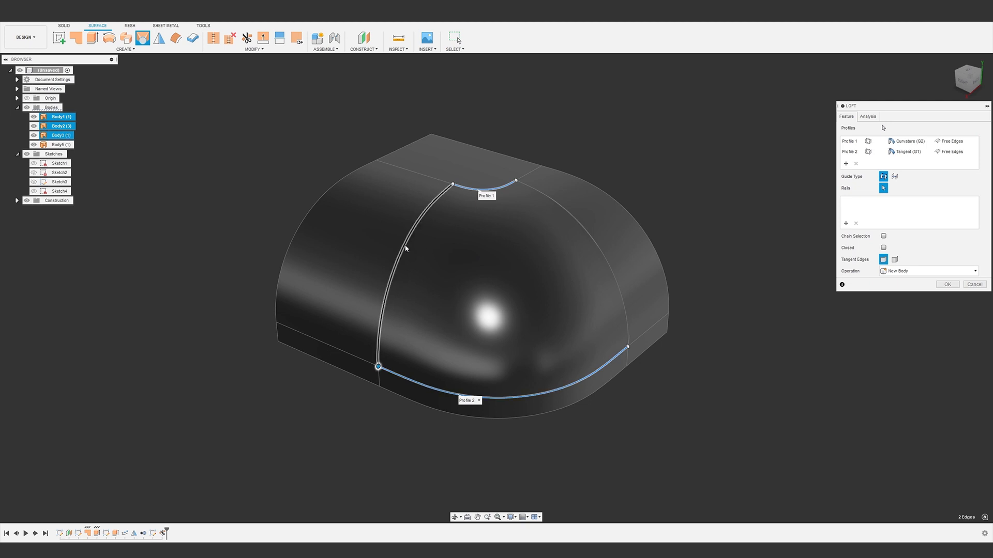
pyautogui.click(591, 237)
pyautogui.click(909, 202)
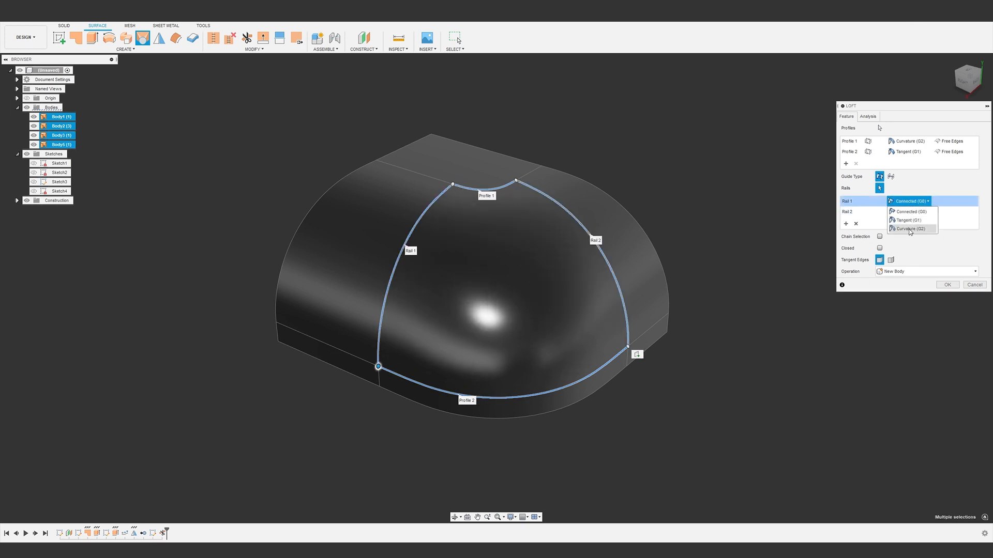
pyautogui.click(909, 227)
pyautogui.click(909, 212)
pyautogui.click(910, 239)
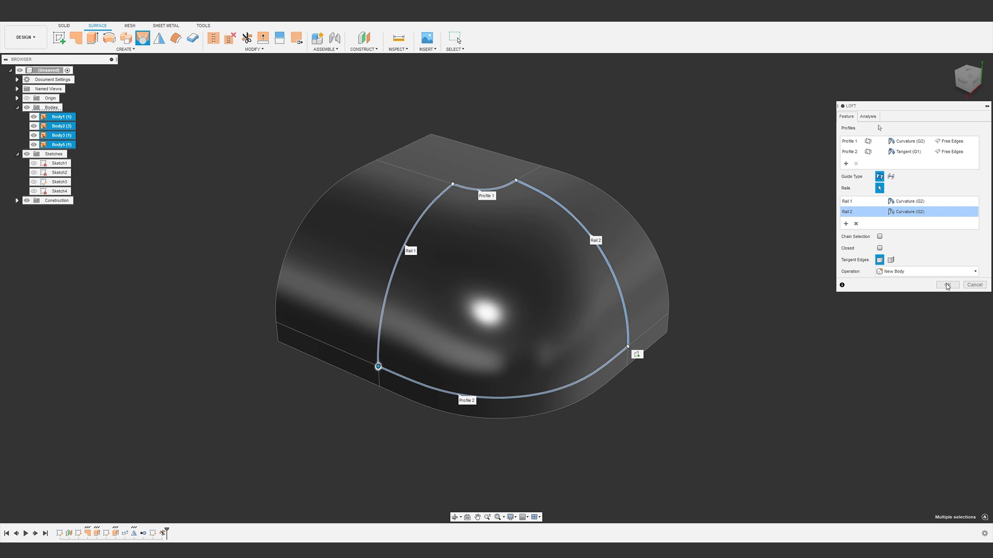
pyautogui.click(947, 285)
# Step: Examine the lofted corner's shape and its transitions to the neighbouring surfaces from several angles
pyautogui.keyDown('shift'); pyautogui.moveTo(842, 200); pyautogui.dragTo(772, 223, button='middle'); pyautogui.keyUp('shift')
pyautogui.click(435, 260)
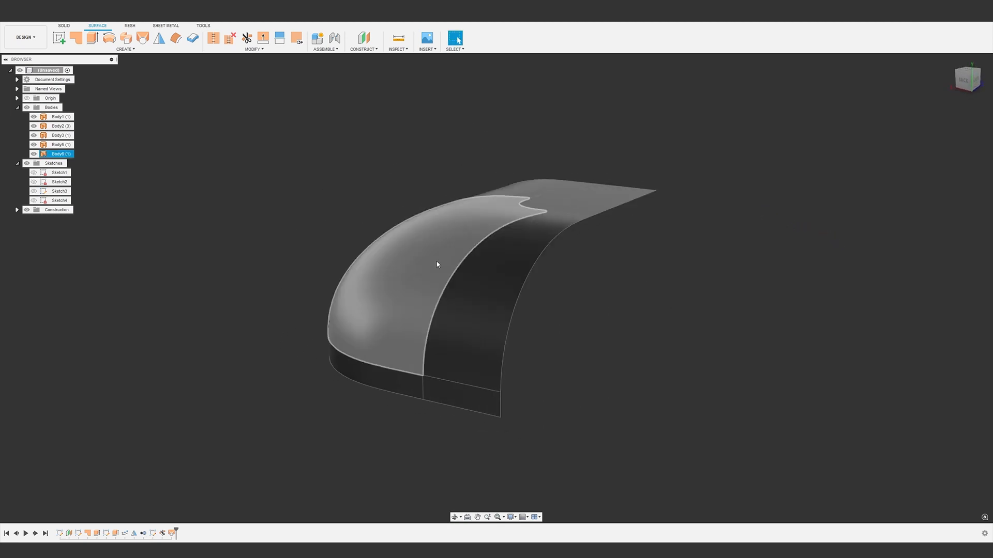
pyautogui.scroll(5, 434, 254)
pyautogui.click(213, 302)
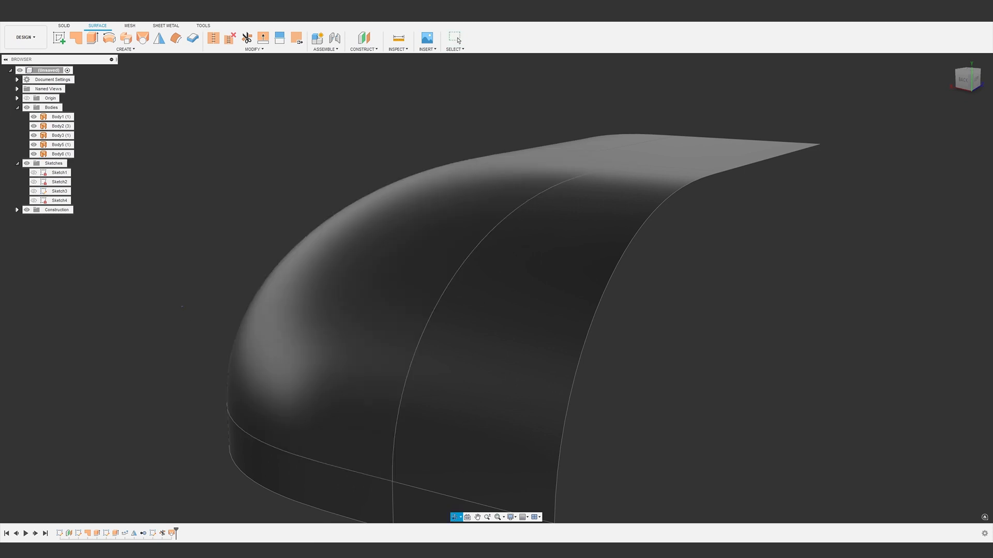
pyautogui.keyDown('shift'); pyautogui.moveTo(213, 320); pyautogui.dragTo(285, 252, button='middle'); pyautogui.keyUp('shift')
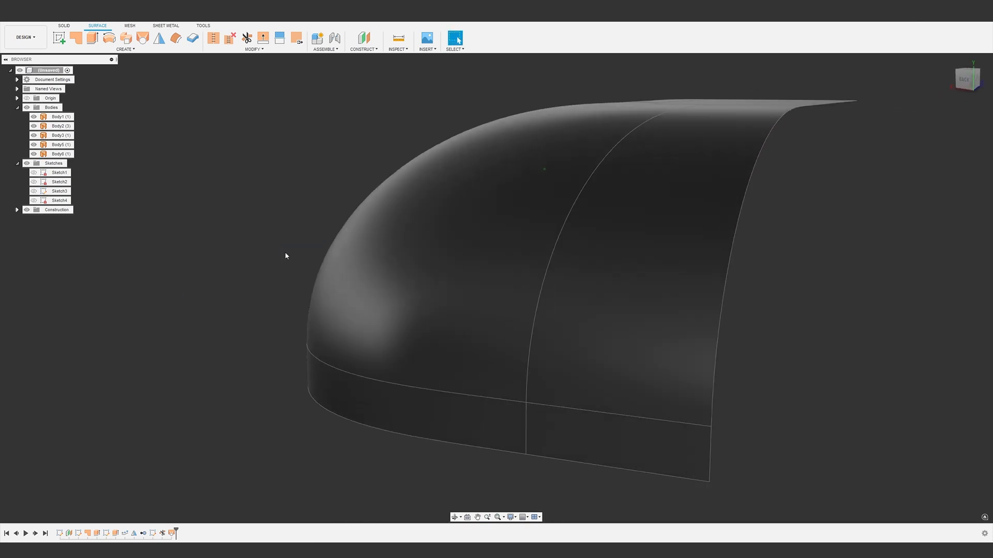
pyautogui.moveTo(252, 217); pyautogui.dragTo(253, 244, button='middle')
# Step: Examine the corner surface's reflections in the Render workspace, and return to the Design workspace
pyautogui.click(24, 37)
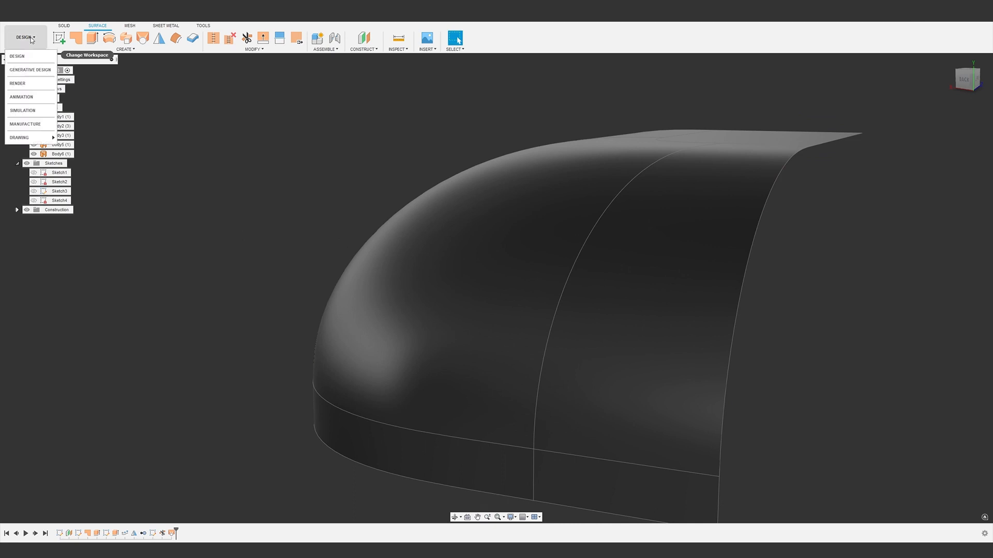
pyautogui.click(29, 69)
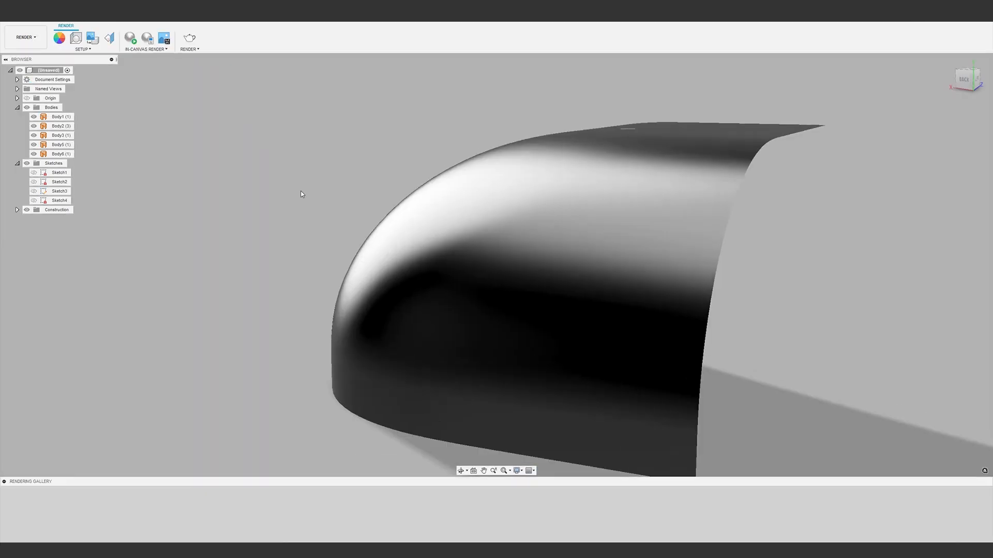
pyautogui.moveTo(300, 191)
pyautogui.keyDown('shift'); pyautogui.mouseDown(button='middle')
pyautogui.moveTo(324, 206)
pyautogui.moveTo(333, 201)
pyautogui.moveTo(299, 177)
pyautogui.moveTo(325, 210)
pyautogui.moveTo(312, 199)
pyautogui.mouseUp(button='middle'); pyautogui.keyUp('shift')
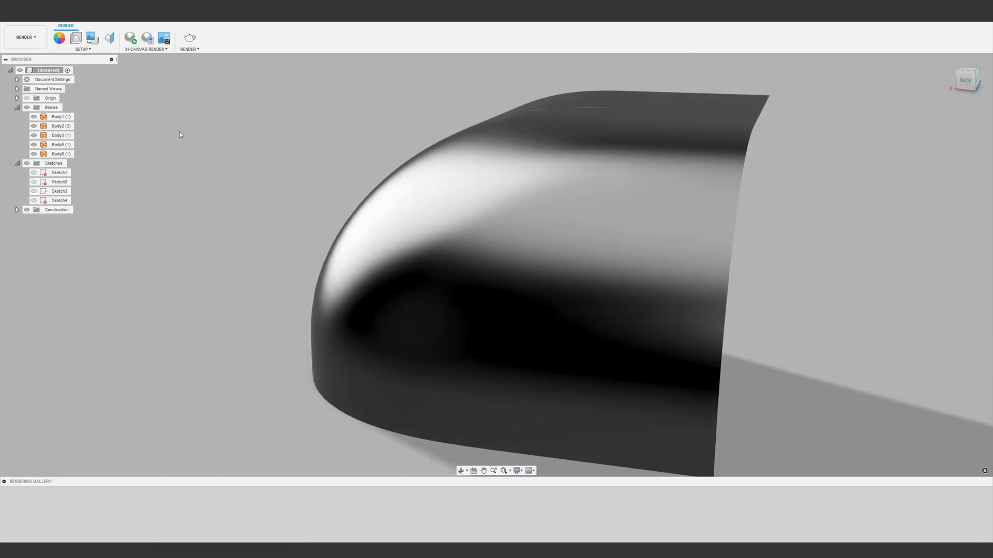
pyautogui.click(36, 40)
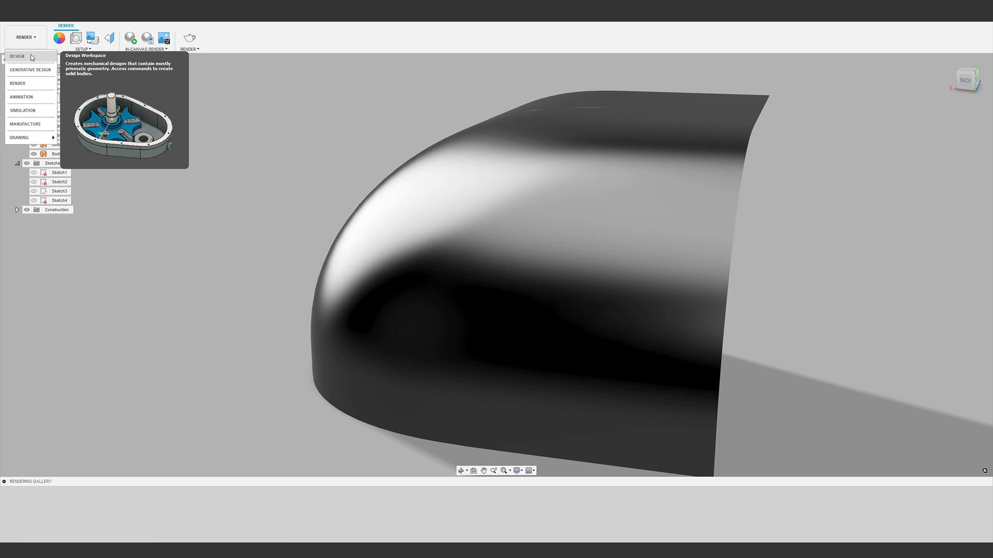
pyautogui.click(17, 57)
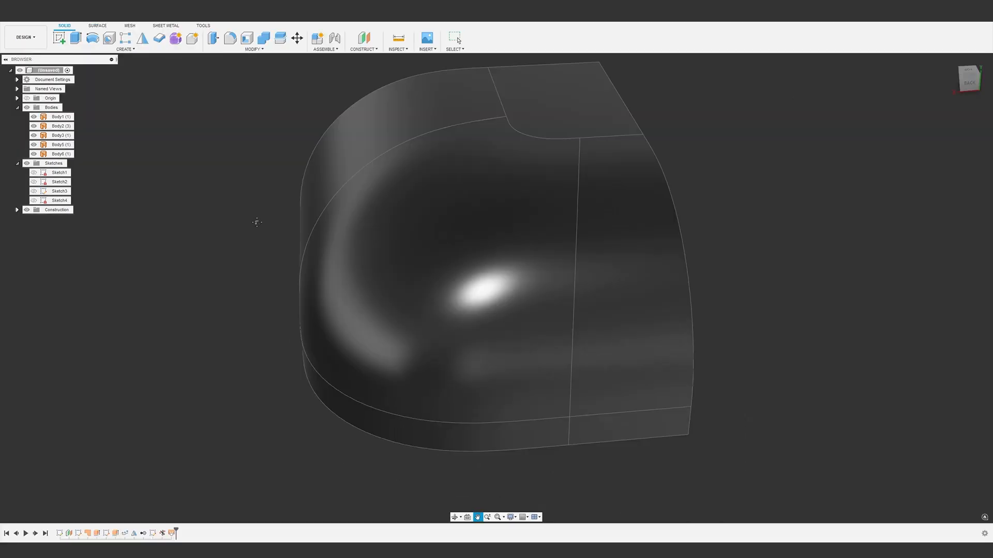
# Step: Inspect stripe flow across the upper patch, side surfaces and corner loft with a temporary Zebra Analysis
pyautogui.scroll(-3, 269, 237)
pyautogui.moveTo(255, 222); pyautogui.dragTo(307, 251, button='middle')
pyautogui.click(363, 49)
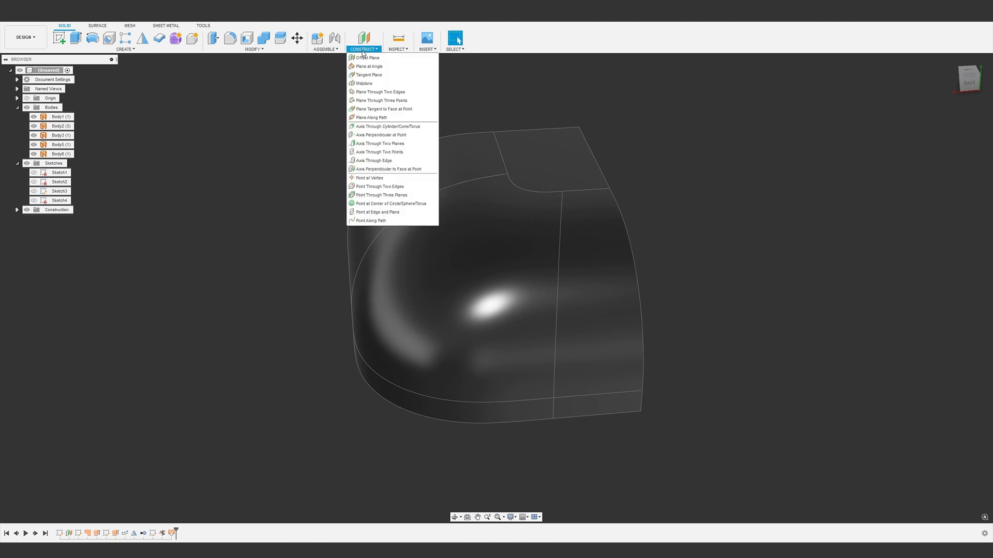
pyautogui.click(363, 49)
pyautogui.click(398, 49)
pyautogui.click(409, 84)
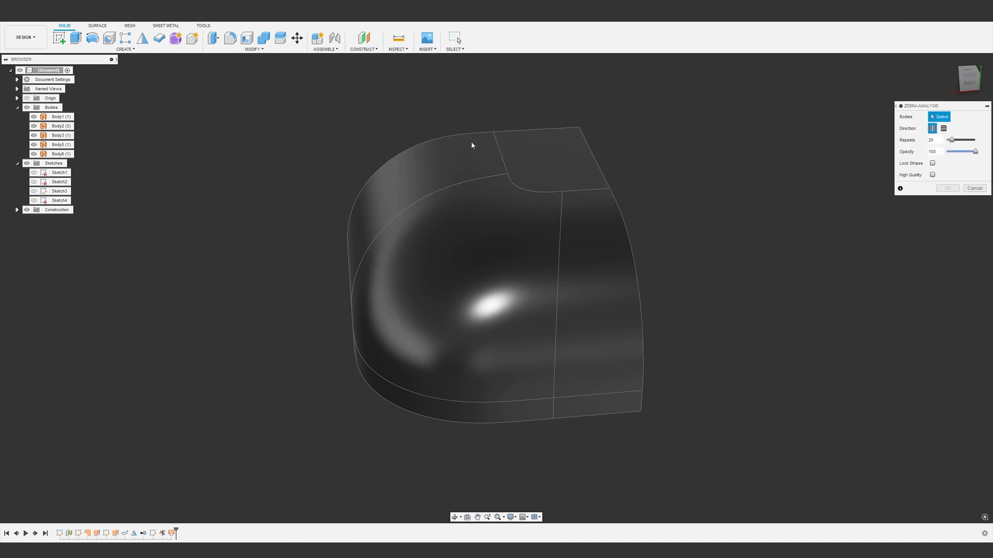
pyautogui.click(603, 288)
pyautogui.click(467, 264)
pyautogui.click(417, 171)
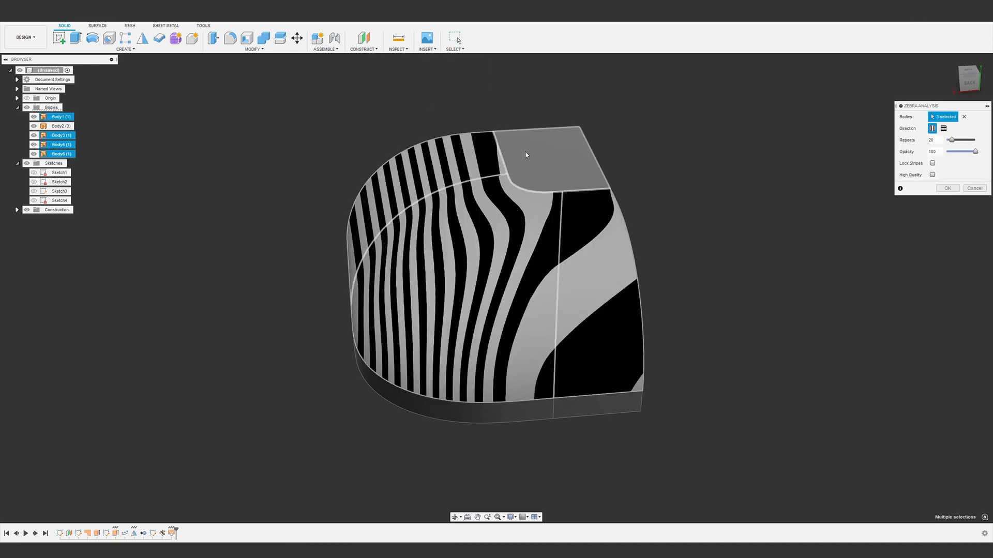
pyautogui.click(525, 151)
pyautogui.keyDown('shift'); pyautogui.moveTo(403, 310); pyautogui.dragTo(290, 372, button='middle'); pyautogui.keyUp('shift')
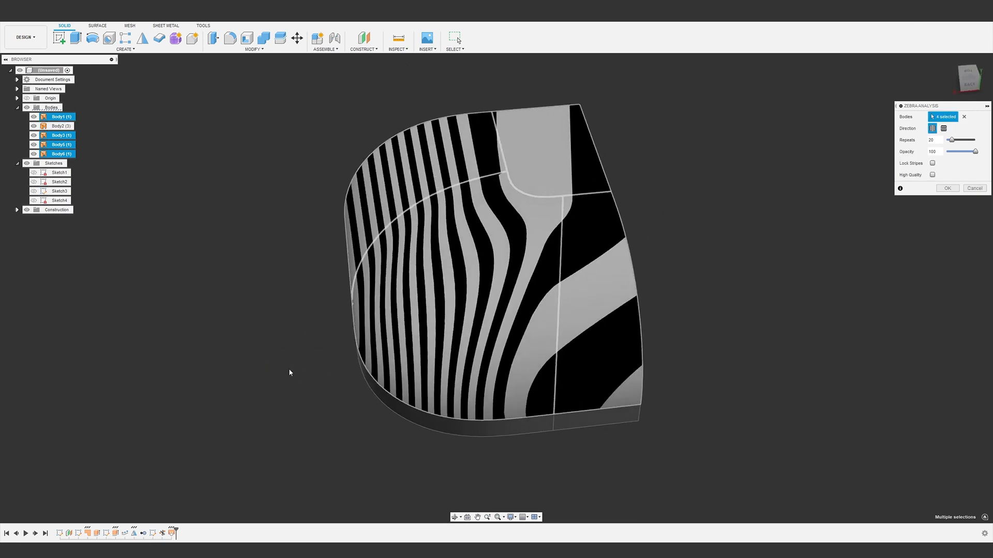
pyautogui.click(975, 188)
# Step: Inspect the four upper surfaces with a temporary Curvature Map Analysis, reducing its scale to 0.220
pyautogui.click(398, 48)
pyautogui.click(405, 103)
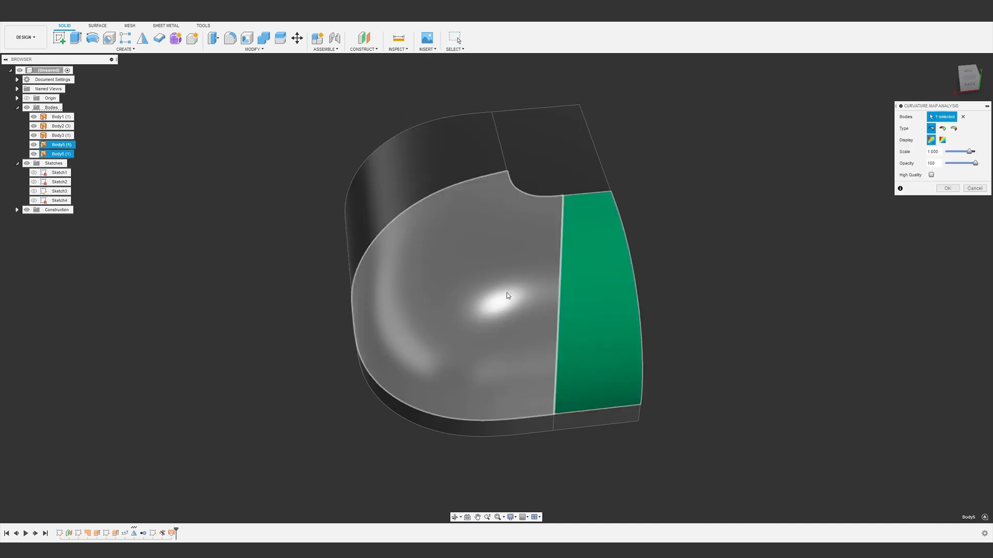
pyautogui.click(507, 296)
pyautogui.click(383, 245)
pyautogui.moveTo(968, 152); pyautogui.dragTo(950, 152)
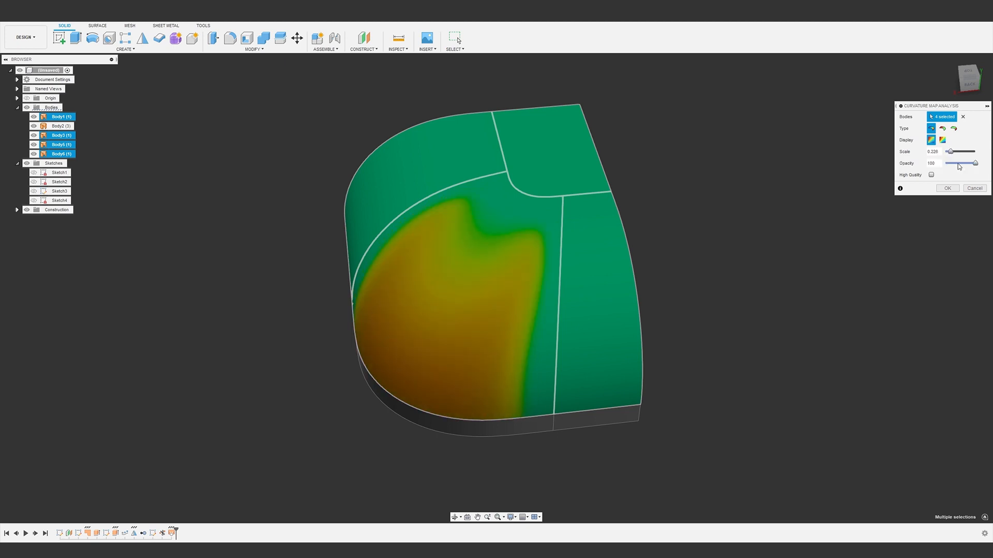
pyautogui.click(979, 189)
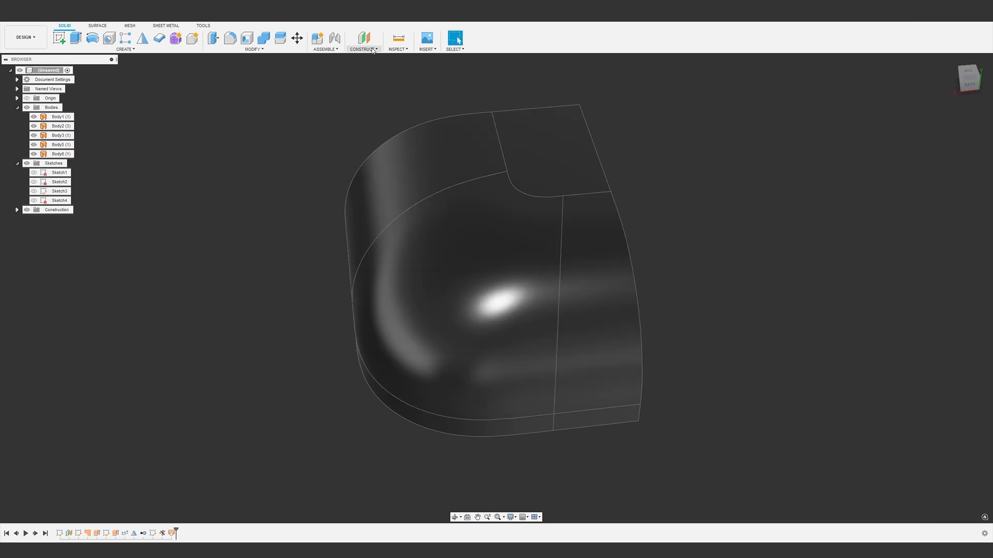
# Step: Inspect the upper patch, side surfaces and corner loft with Isocurve Analysis, with curvature combs turned on
pyautogui.click(397, 49)
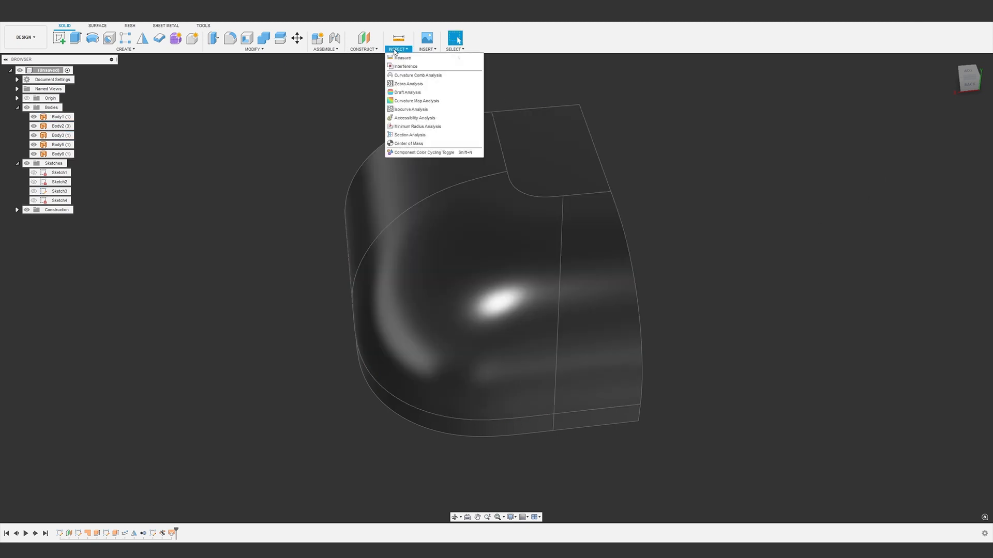
pyautogui.click(411, 108)
pyautogui.click(574, 272)
pyautogui.click(498, 275)
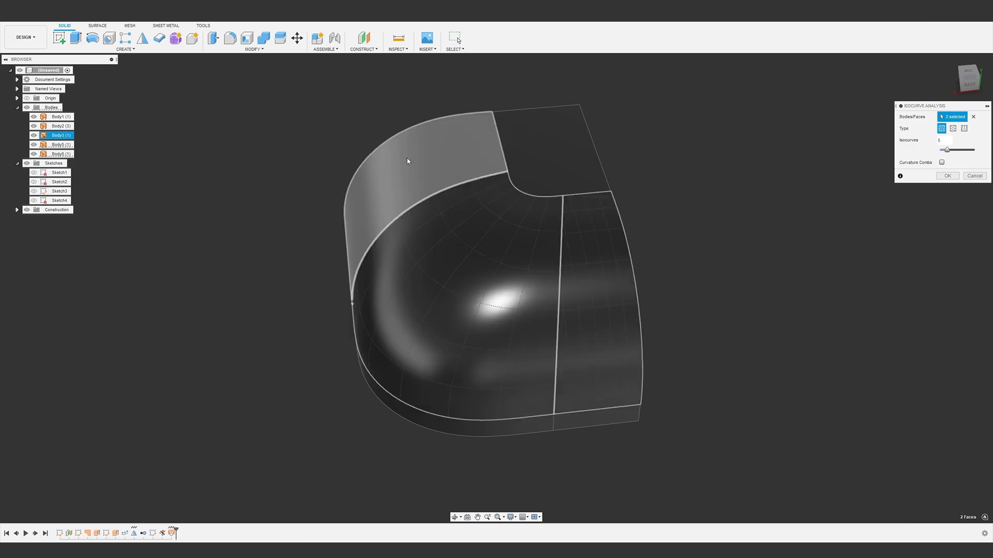
pyautogui.click(408, 159)
pyautogui.click(527, 149)
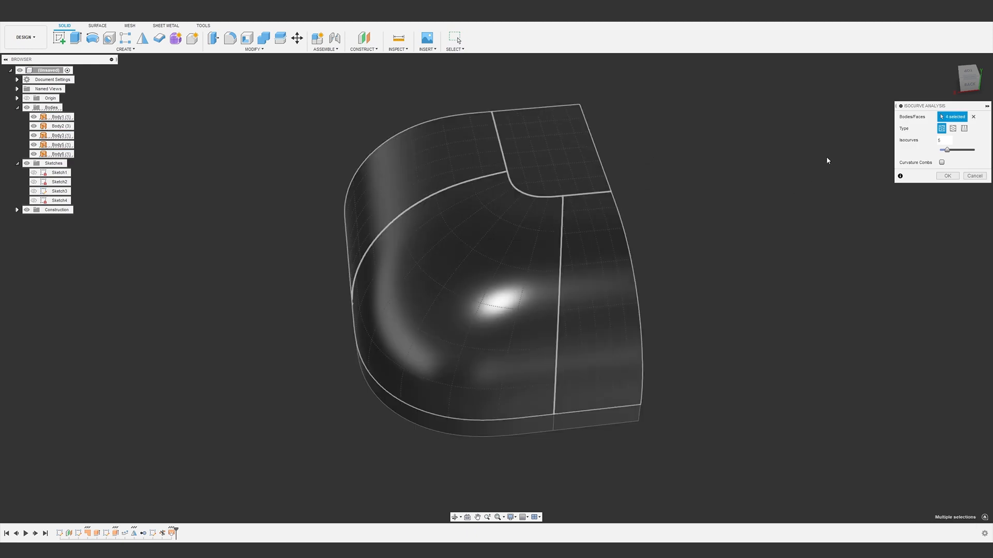
pyautogui.click(941, 162)
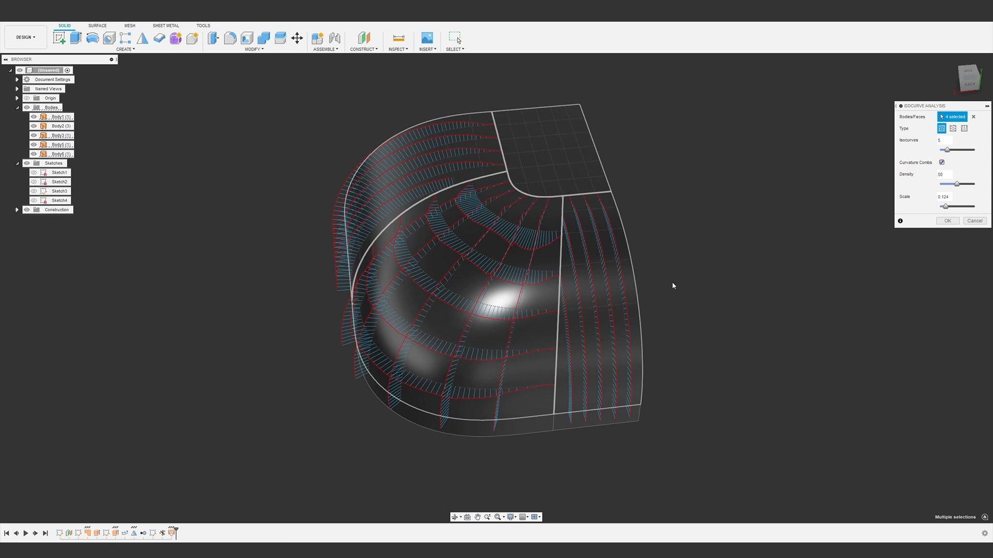
pyautogui.moveTo(672, 281)
pyautogui.keyDown('shift'); pyautogui.mouseDown(button='middle')
pyautogui.moveTo(632, 269)
pyautogui.moveTo(679, 283)
pyautogui.mouseUp(button='middle'); pyautogui.keyUp('shift')
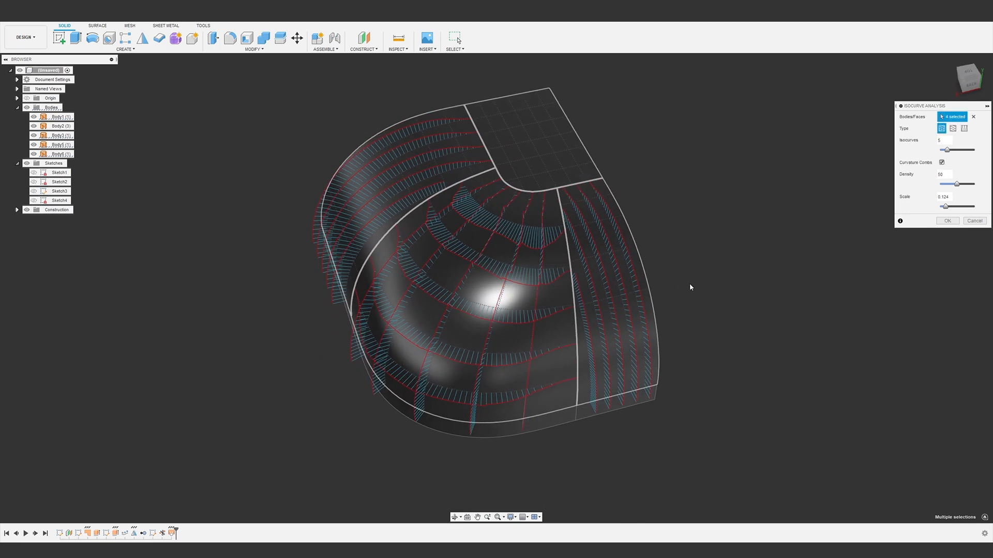
pyautogui.click(957, 221)
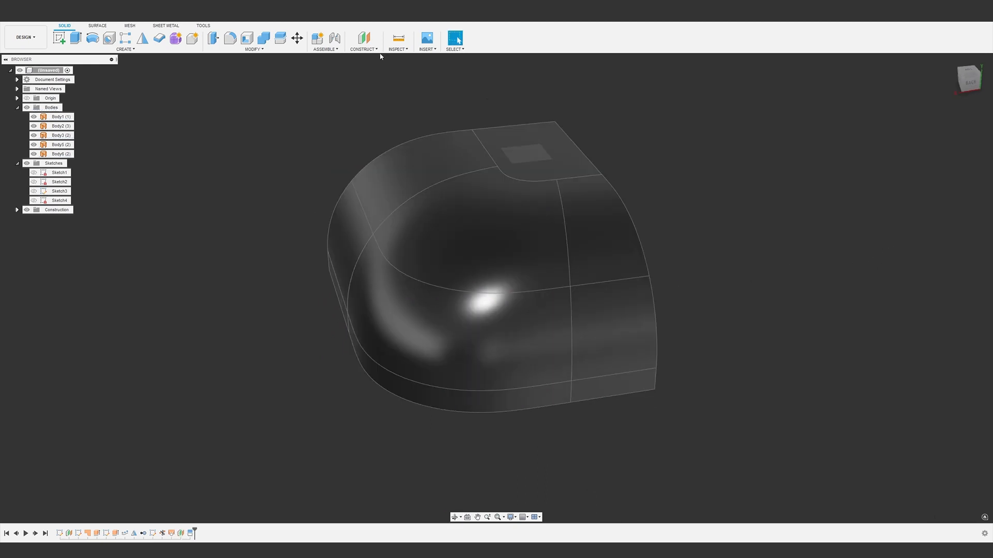
# Step: Examine the curvature comb along the split edges crossing the side surface and corner surface
pyautogui.click(398, 48)
pyautogui.click(403, 75)
pyautogui.click(394, 268)
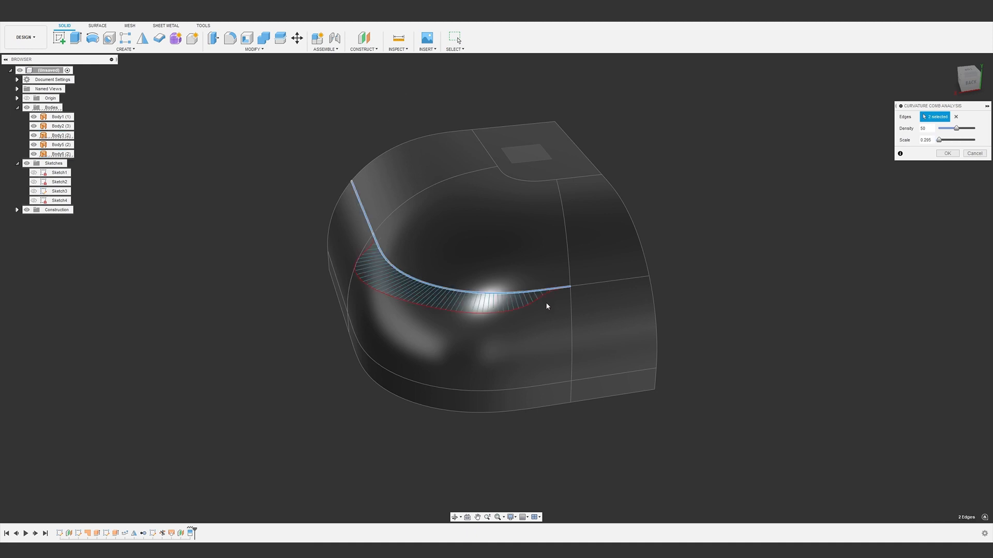
pyautogui.keyDown('shift'); pyautogui.moveTo(312, 231); pyautogui.dragTo(307, 251, button='middle'); pyautogui.keyUp('shift')
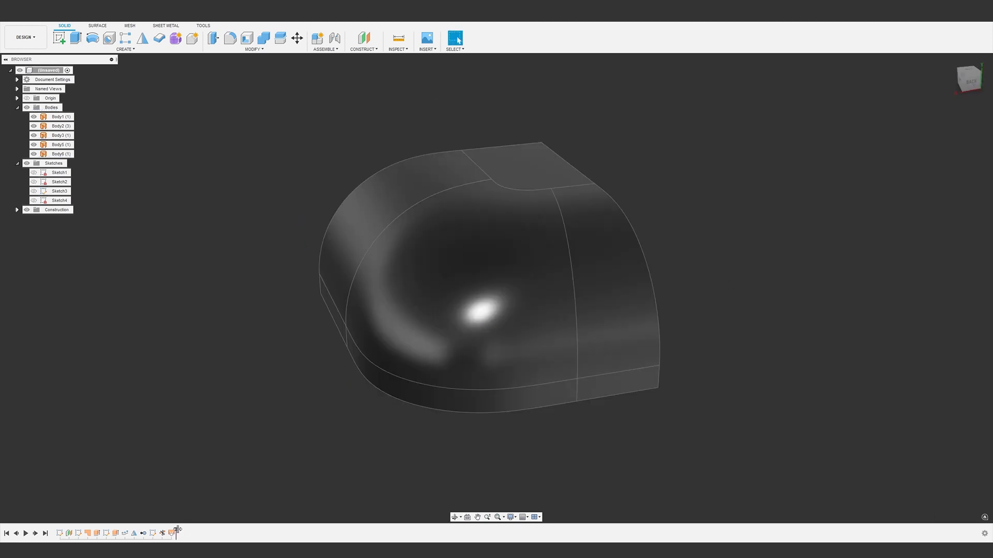
# Step: Roll the timeline back to before the corner loft, and create a construction plane offset 8 mm from the XZ plane
pyautogui.moveTo(169, 531); pyautogui.dragTo(166, 533)
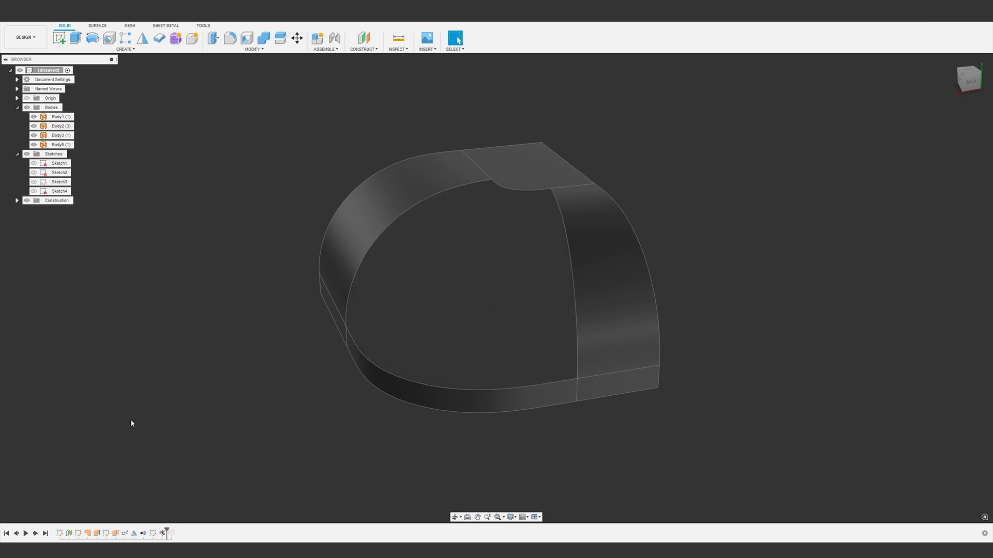
pyautogui.keyDown('shift'); pyautogui.moveTo(319, 144); pyautogui.dragTo(329, 174, button='middle'); pyautogui.keyUp('shift')
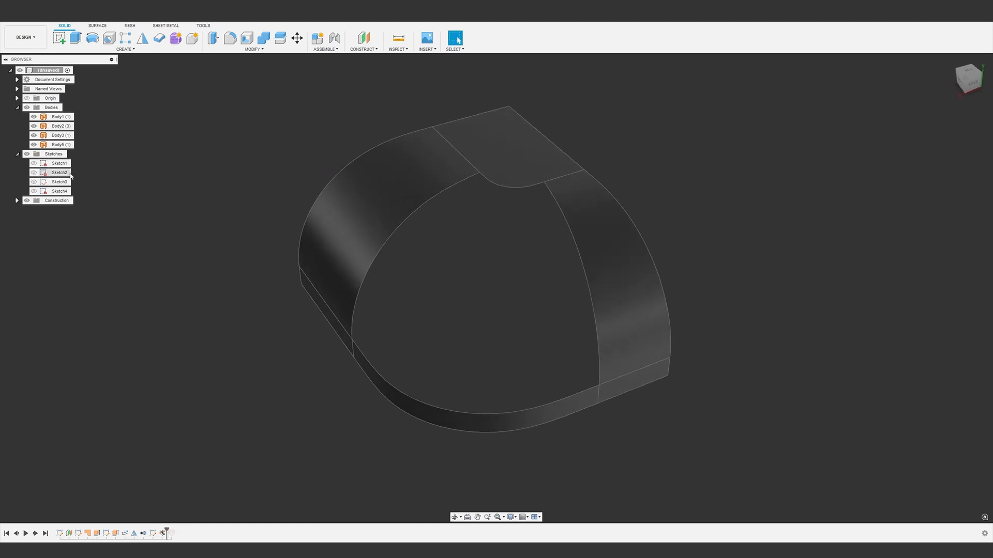
pyautogui.click(363, 38)
pyautogui.click(464, 201)
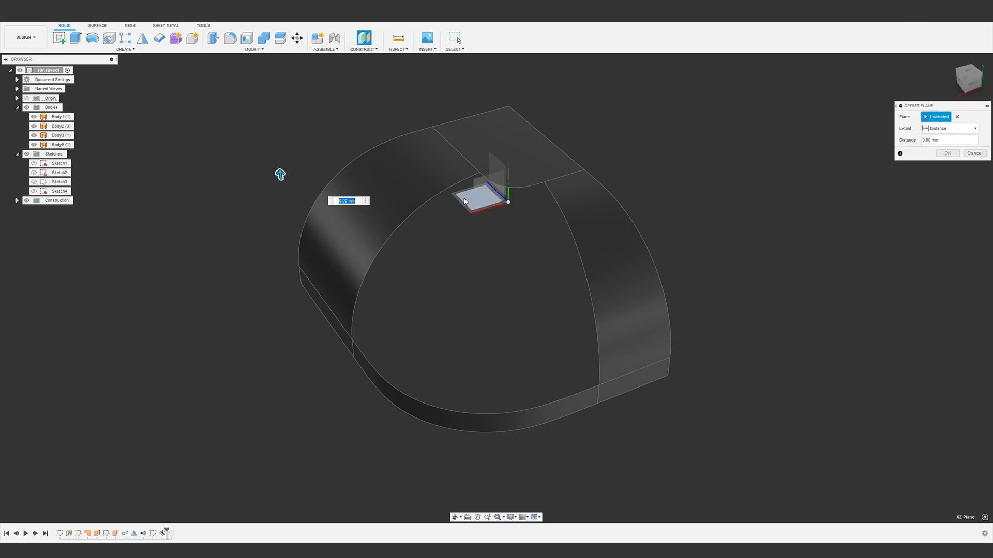
pyautogui.write('8')
pyautogui.press('Return')
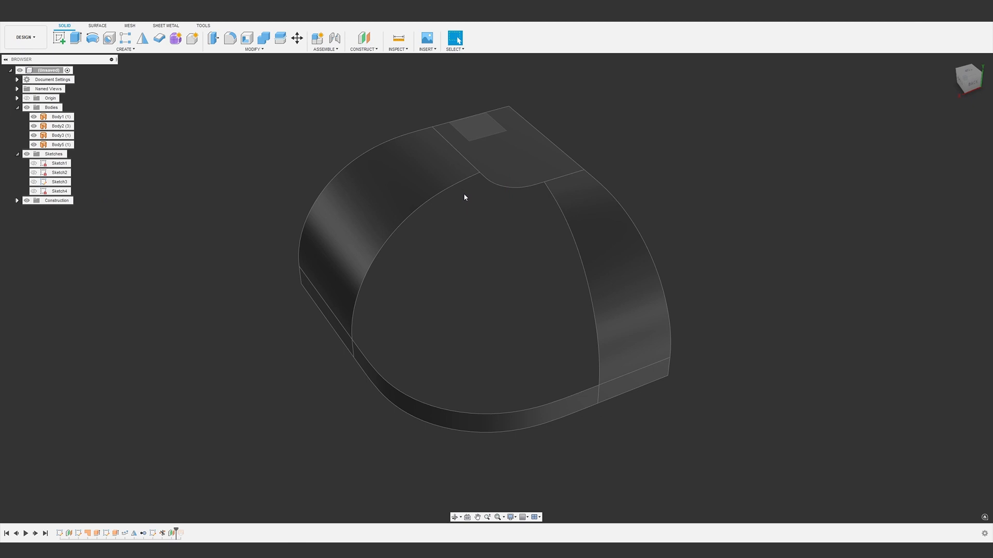
# Step: Start a sketch on the new offset plane and add the intersection lines of both side surfaces to it
pyautogui.click(57, 40)
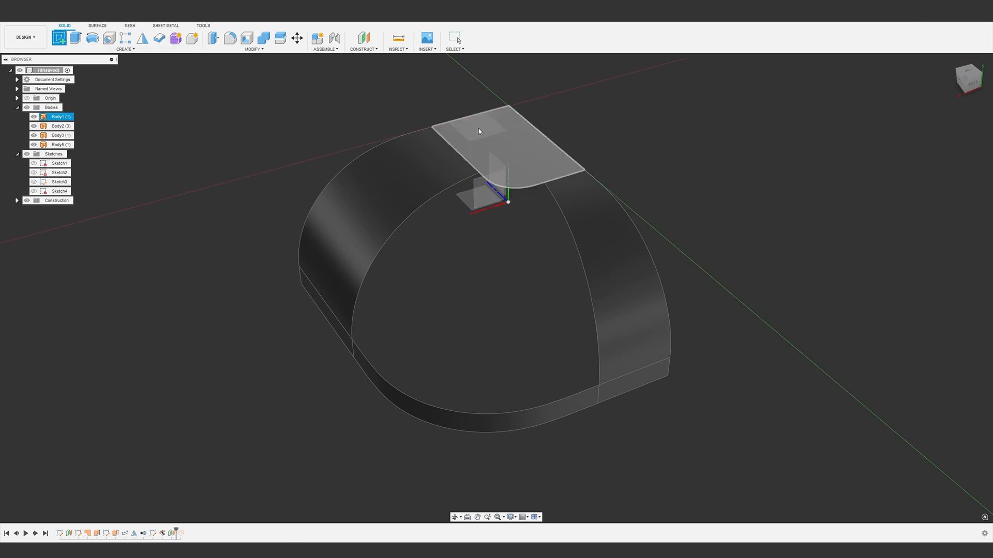
pyautogui.moveTo(479, 128); pyautogui.dragTo(485, 148)
pyautogui.click(485, 149)
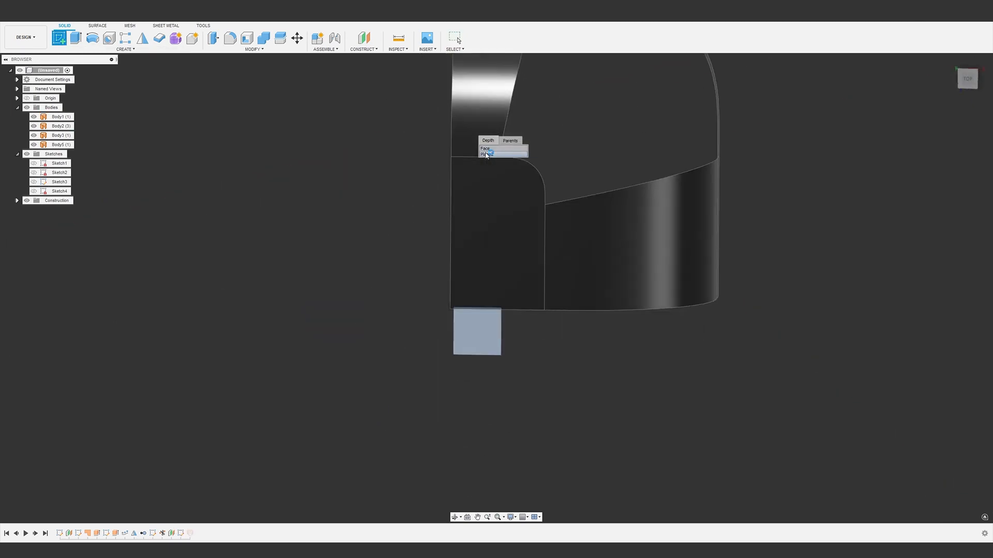
pyautogui.moveTo(515, 277); pyautogui.dragTo(514, 285, button='middle')
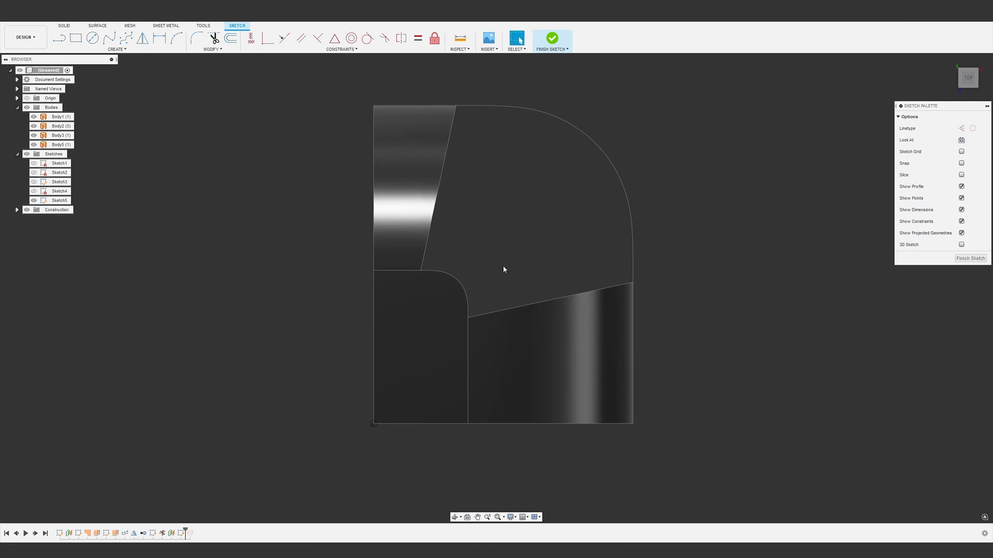
pyautogui.write('sinter')
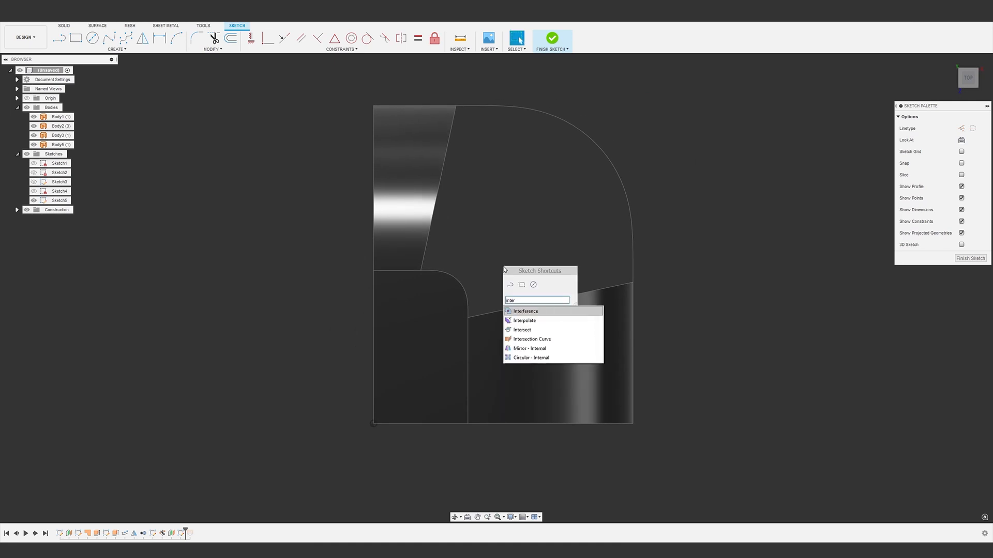
pyautogui.click(522, 330)
pyautogui.click(403, 189)
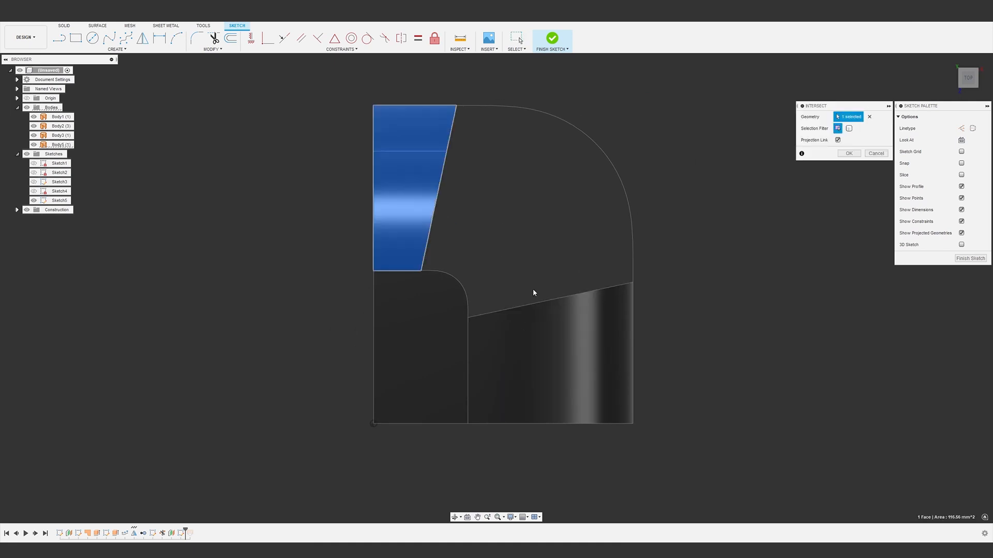
pyautogui.press('Return')
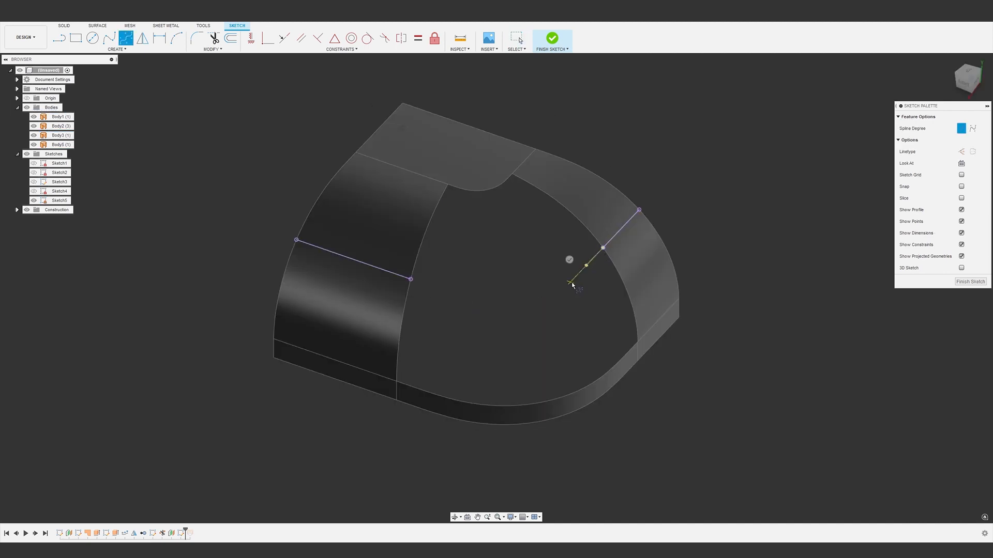
# Step: Draw a degree 5 control point spline with eight points, bridging the inner ends of the two intersection lines
pyautogui.click(603, 248)
pyautogui.click(586, 265)
pyautogui.click(569, 282)
pyautogui.click(556, 295)
pyautogui.click(512, 307)
pyautogui.click(480, 300)
pyautogui.click(447, 292)
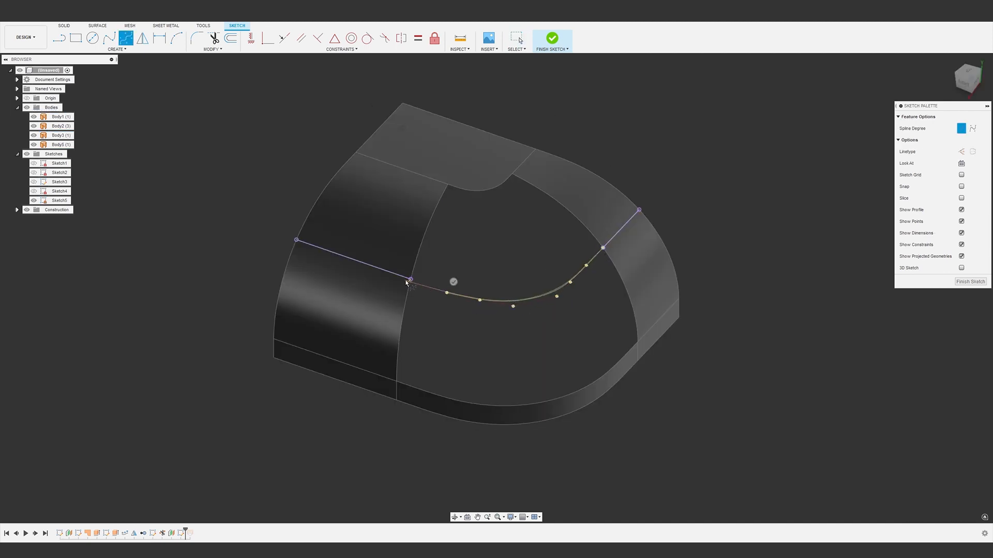
pyautogui.click(410, 279)
# Step: Dimension the angle at the spline's middle control segment to 45 degrees, and apply Equal constraints to its control segments
pyautogui.press('d')
pyautogui.scroll(3, 501, 313)
pyautogui.click(486, 305)
pyautogui.click(526, 305)
pyautogui.click(527, 316)
pyautogui.write('45')
pyautogui.press('Return')
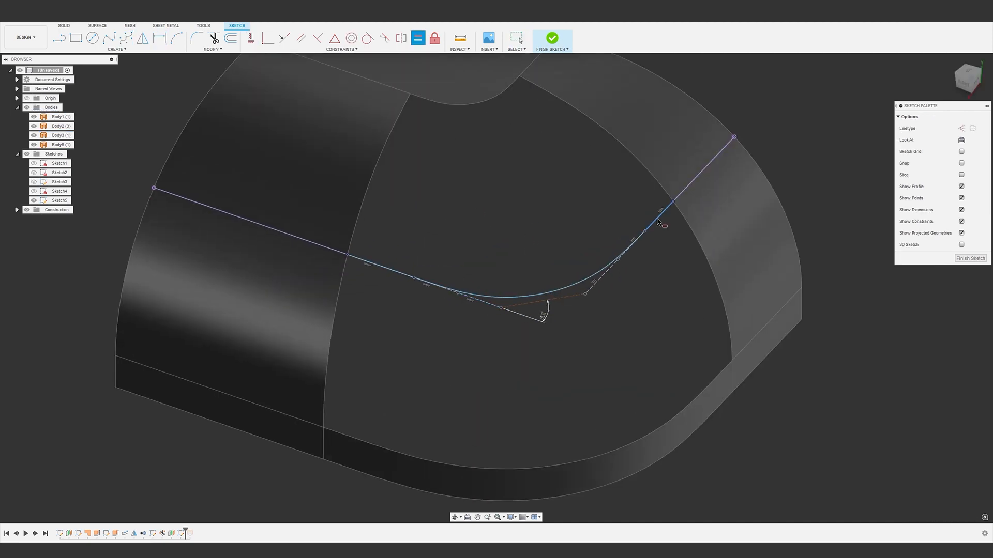
pyautogui.rightClick(416, 327)
pyautogui.click(421, 300)
# Step: Draw two construction lines from the spline's middle control points to a common apex, and constrain construction lines with Equal
pyautogui.press('l')
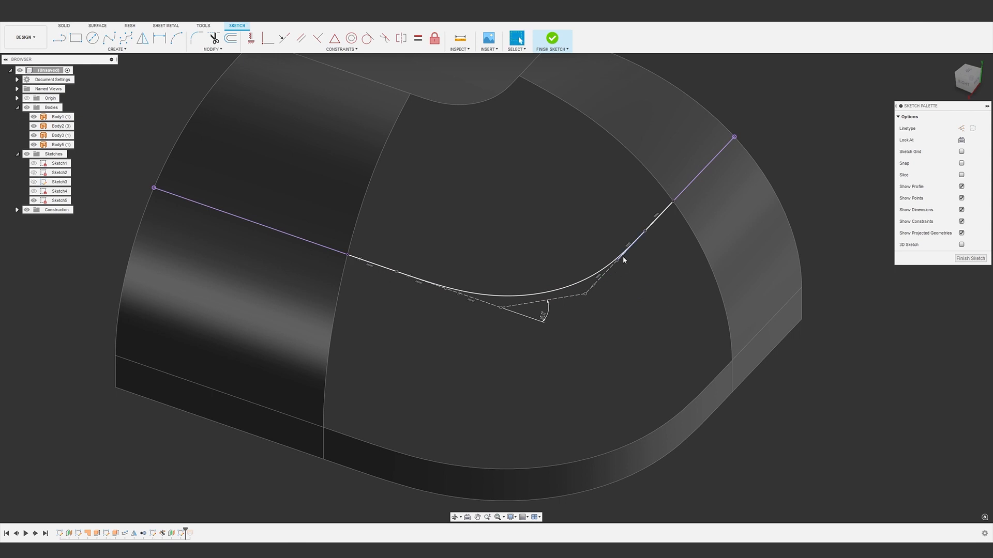
pyautogui.click(585, 293)
pyautogui.click(554, 326)
pyautogui.click(501, 307)
pyautogui.press('Escape')
pyautogui.press('x')
pyautogui.click(639, 240)
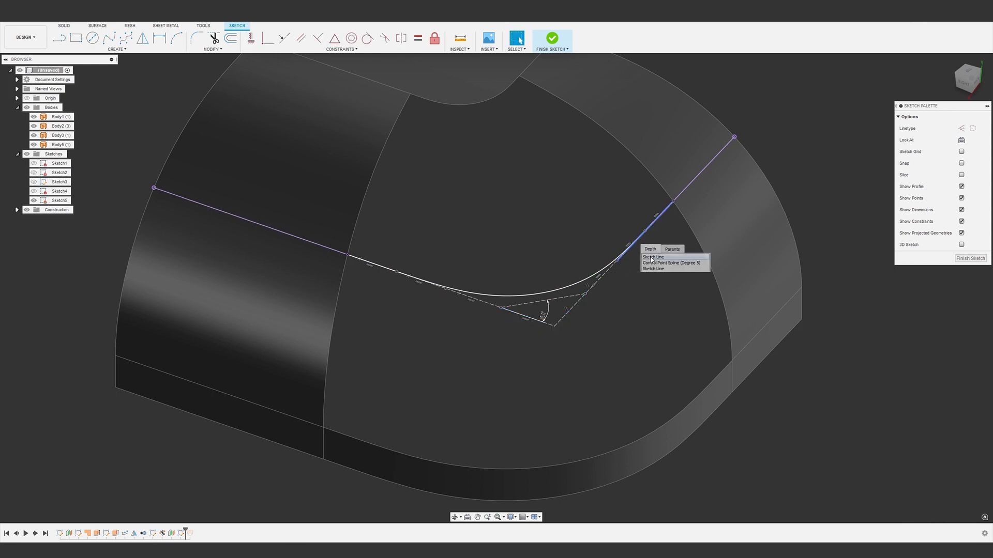
pyautogui.click(418, 38)
pyautogui.rightClick(474, 352)
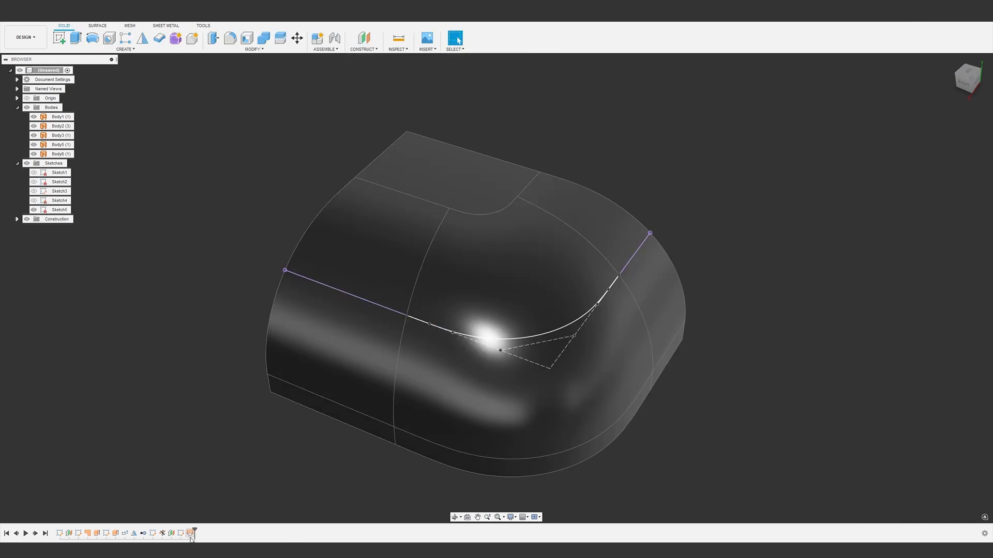
# Step: Edit the corner loft: add the offset-plane spline as a third profile and reorder it between the two existing profiles
pyautogui.click(191, 533)
pyautogui.rightClick(191, 534)
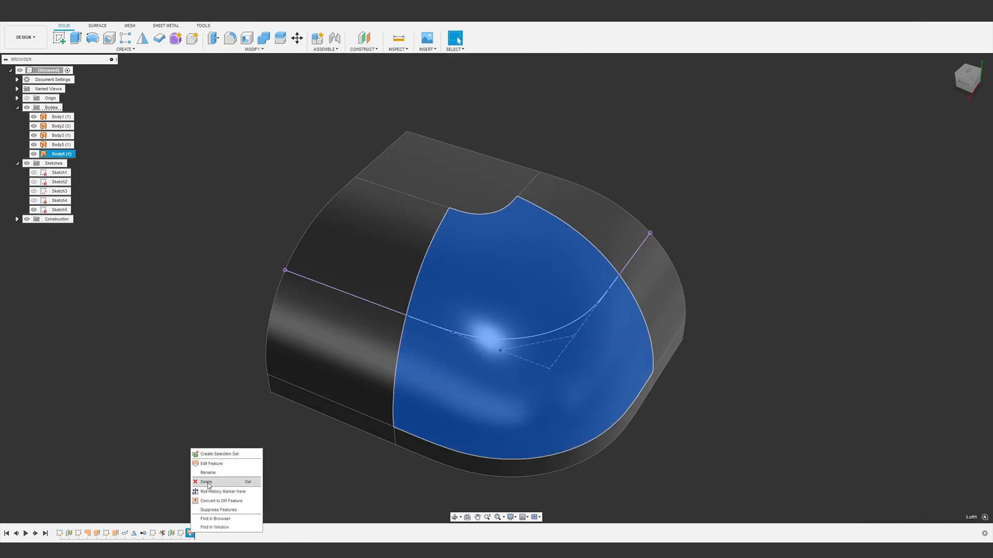
pyautogui.click(211, 463)
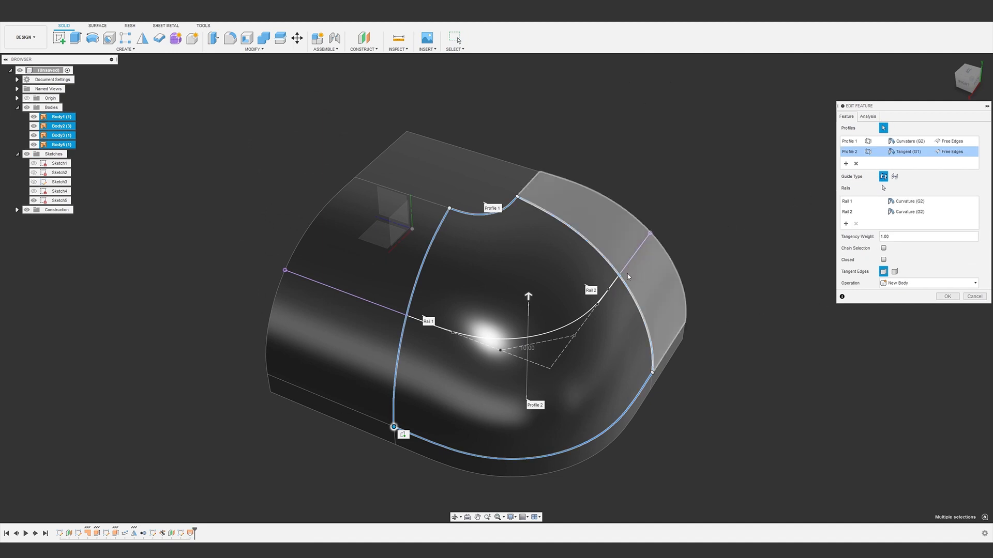
pyautogui.click(577, 321)
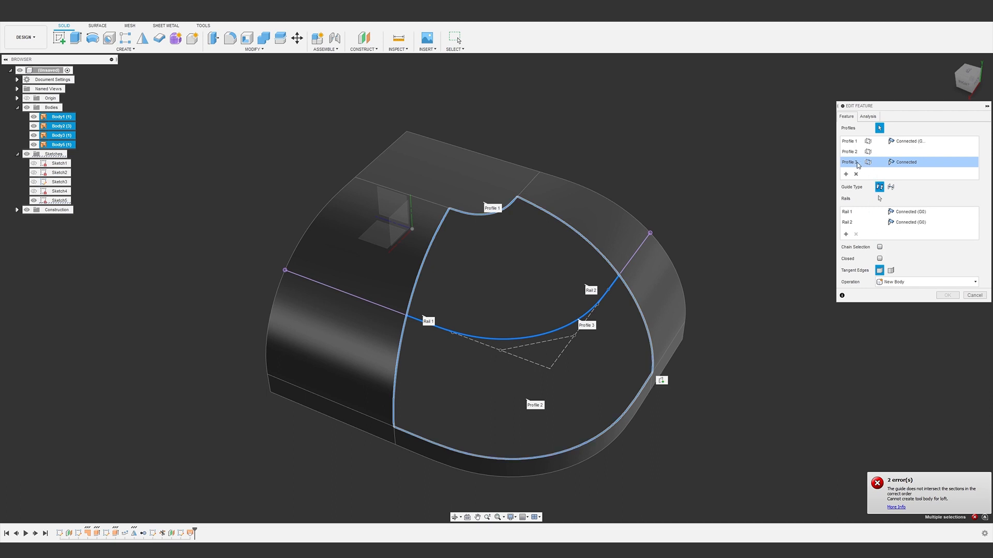
pyautogui.click(877, 181)
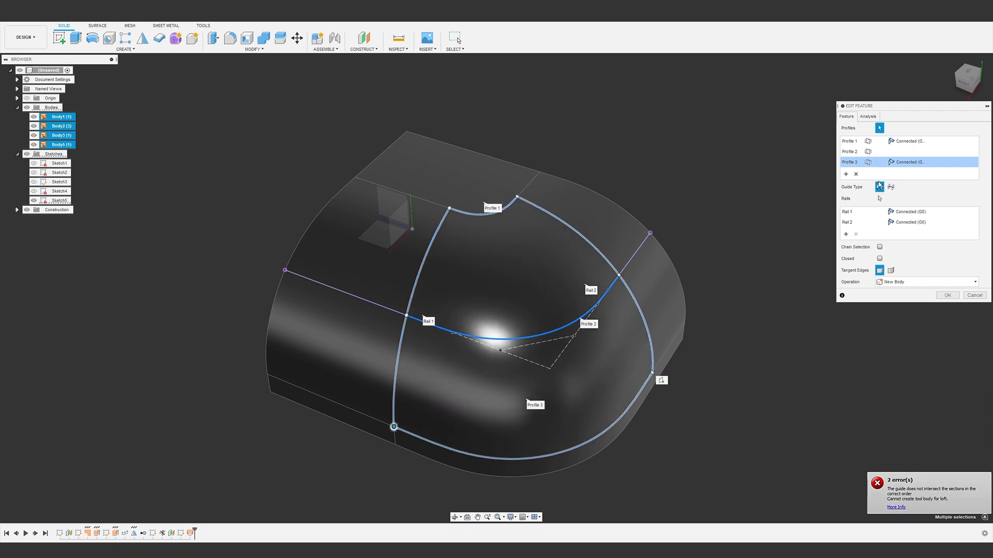
pyautogui.click(948, 296)
# Step: Sketch a line from the midpoint of the short diagonal line across the open corner and create a construction plane along it
pyautogui.keyDown('shift'); pyautogui.moveTo(823, 343); pyautogui.dragTo(788, 331, button='middle'); pyautogui.keyUp('shift')
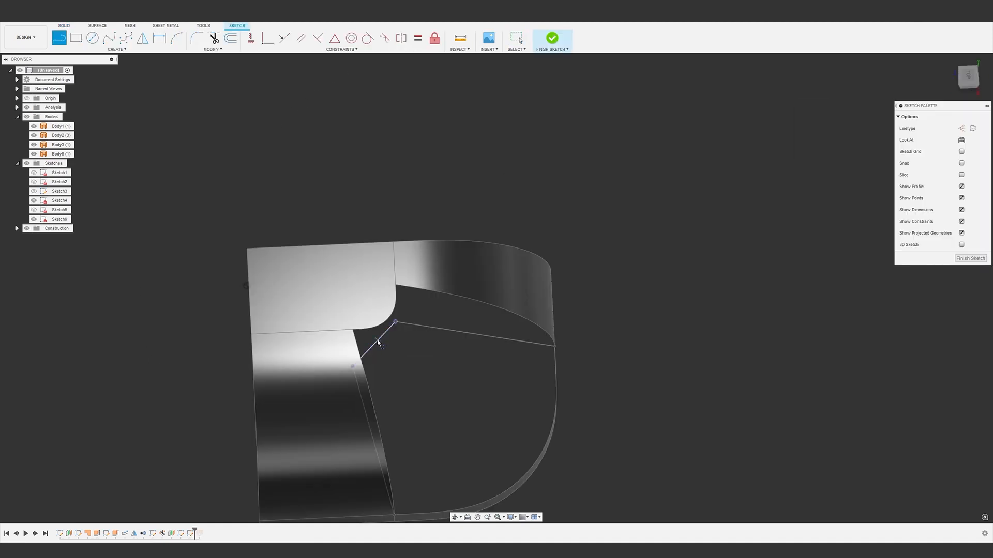
pyautogui.click(382, 346)
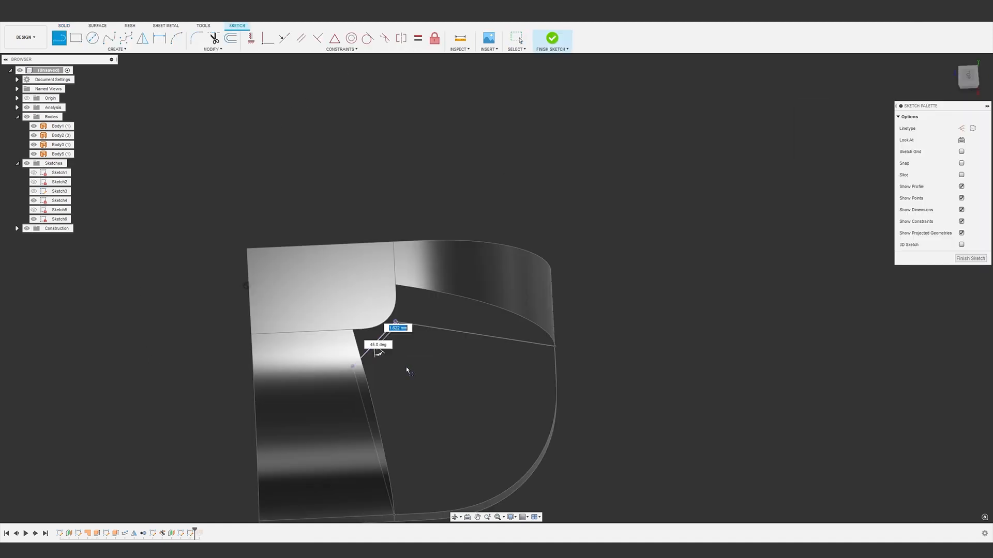
pyautogui.click(493, 447)
pyautogui.press('Escape')
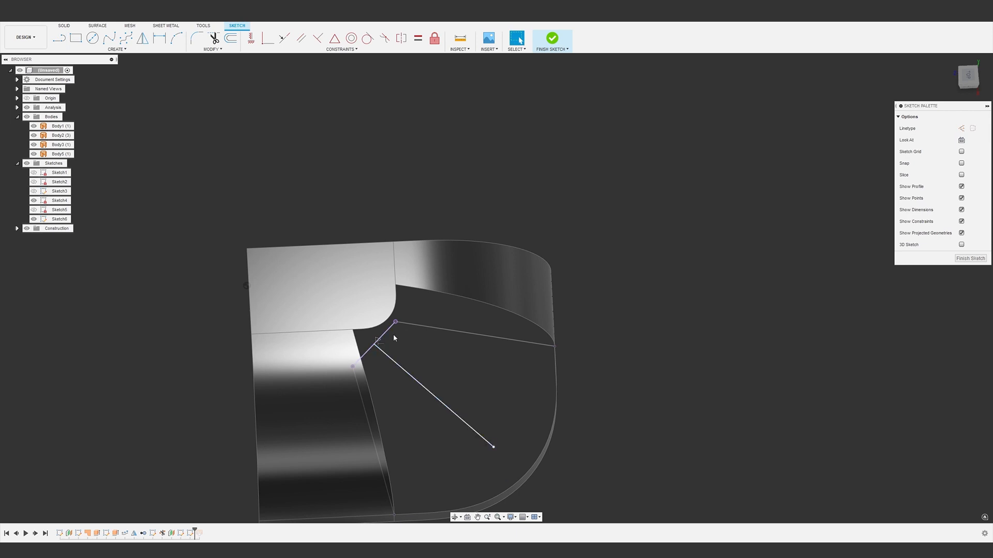
pyautogui.moveTo(448, 359); pyautogui.dragTo(476, 306, button='middle')
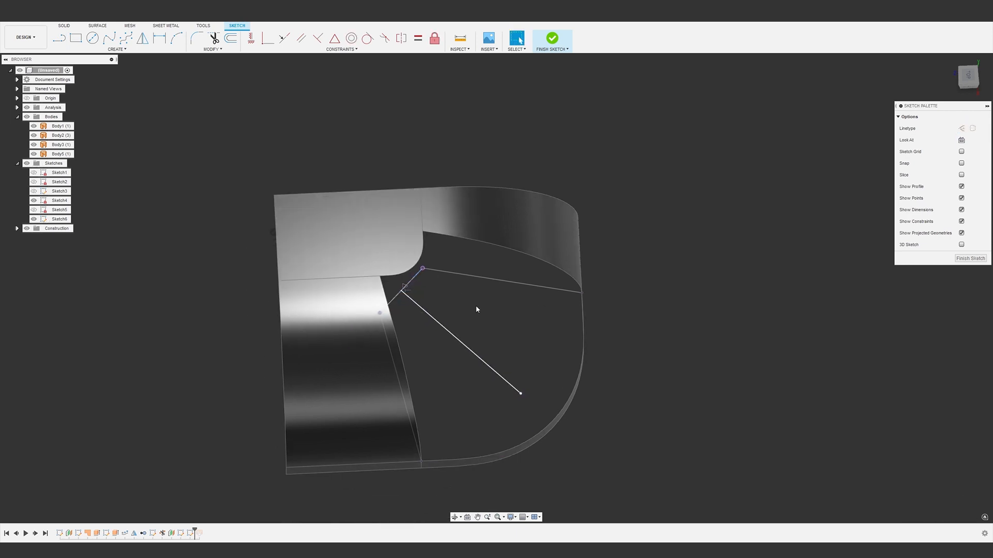
pyautogui.write('spla')
pyautogui.click(500, 416)
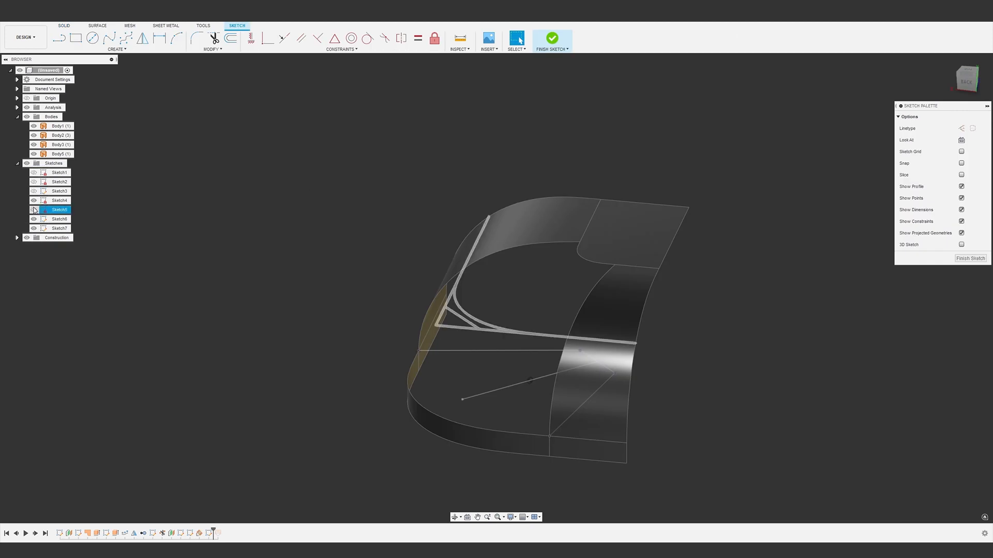
# Step: Show the bridging spline's sketch and intersect the top face, that spline and the lower side face with the diagonal sketch plane
pyautogui.click(33, 208)
pyautogui.write('sint')
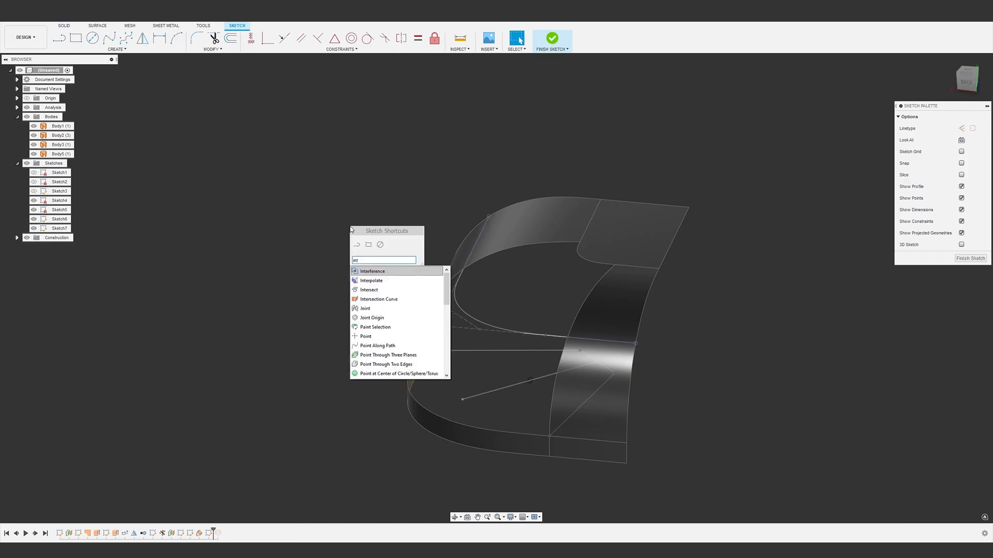
pyautogui.click(380, 290)
pyautogui.click(615, 238)
pyautogui.click(472, 318)
pyautogui.click(433, 430)
pyautogui.press('Return')
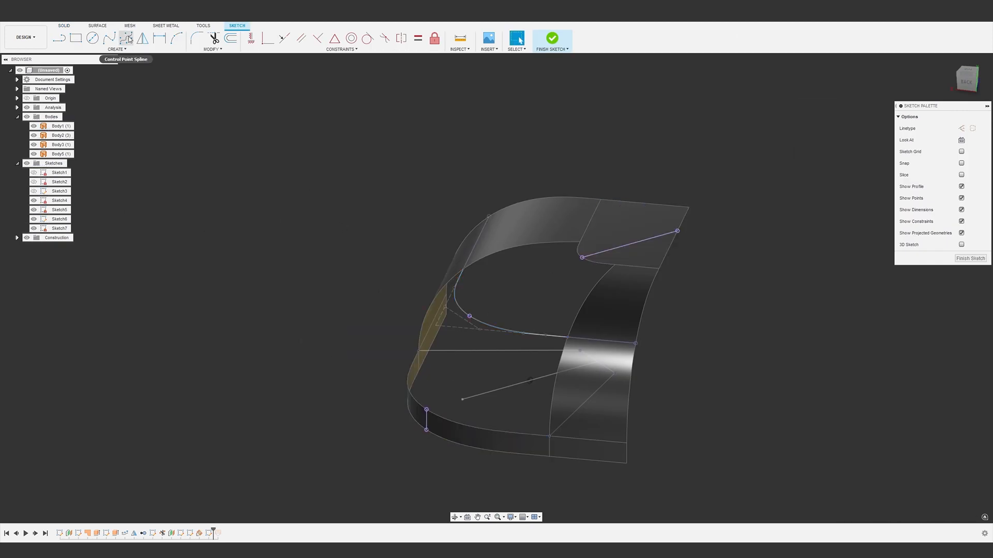
# Step: Draw a degree 5 control point spline from the top face's intersection line to the upper end of the lower side line
pyautogui.click(126, 38)
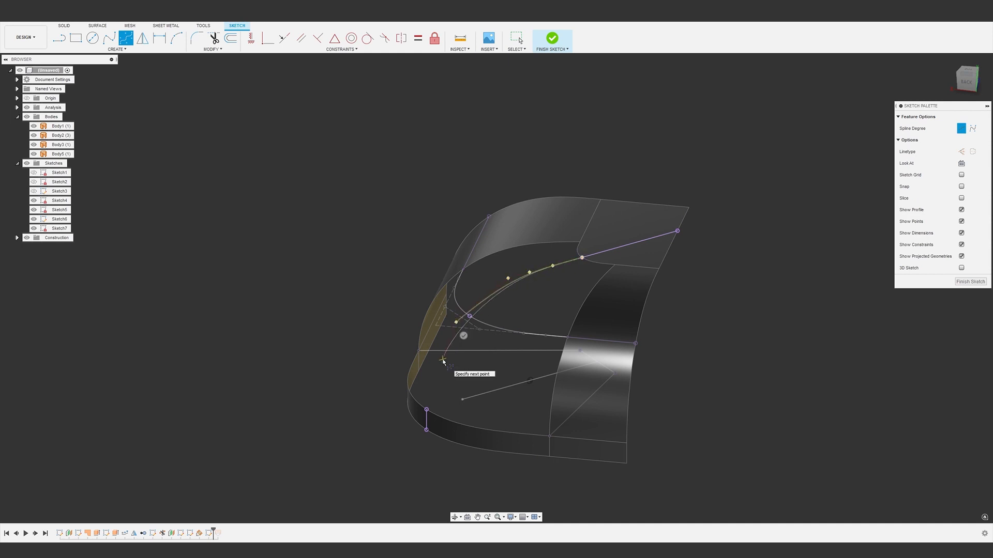
pyautogui.click(426, 409)
pyautogui.rightClick(426, 366)
pyautogui.click(451, 366)
pyautogui.click(442, 363)
# Step: Apply Horizontal/Vertical constraints to the spline's end control segments and make the spline coincident with the projected intersection point
pyautogui.click(251, 38)
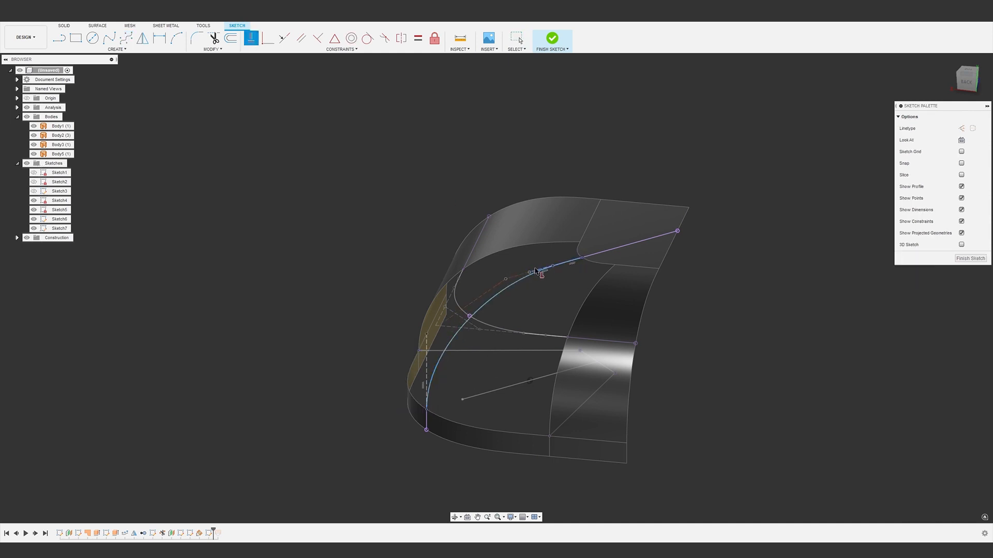
pyautogui.press('Escape')
pyautogui.click(469, 317)
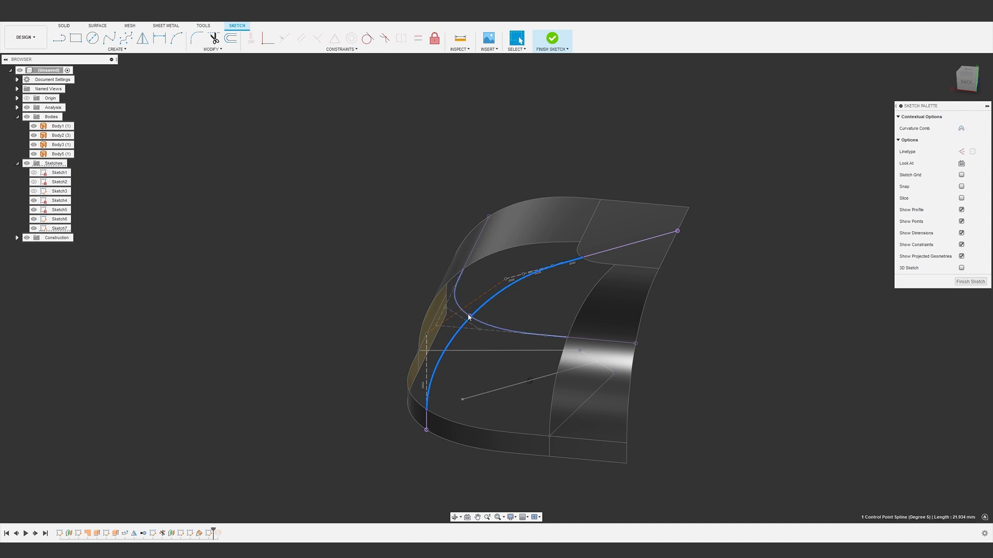
pyautogui.click(267, 39)
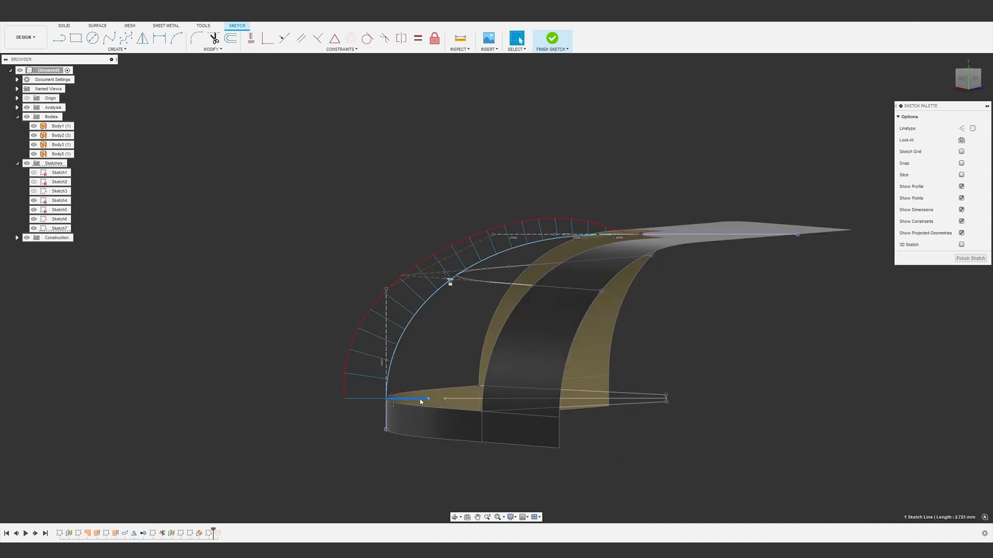
# Step: Mirror the spline about the short horizontal line at its lower end and lower the control point above that end
pyautogui.click(142, 38)
pyautogui.click(425, 304)
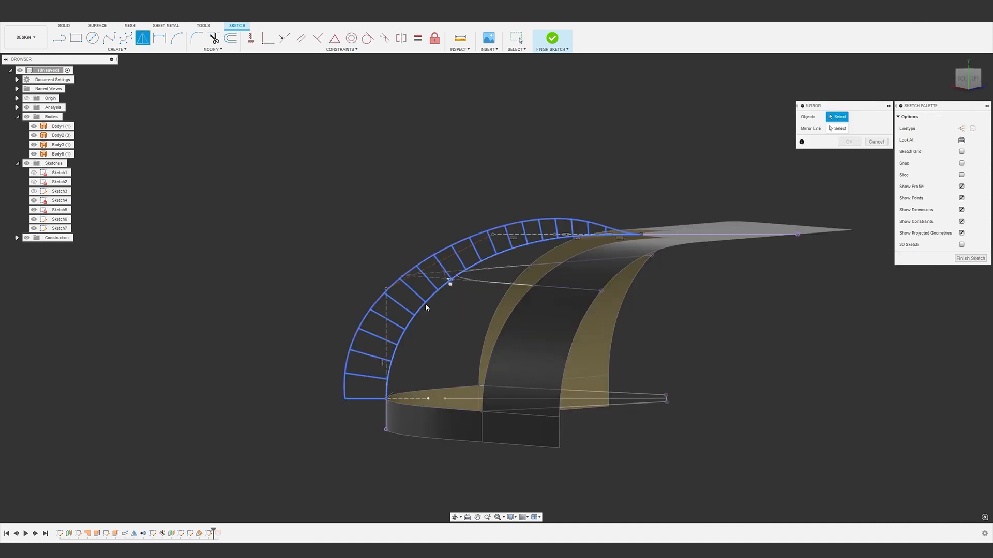
pyautogui.click(837, 128)
pyautogui.click(410, 398)
pyautogui.press('Return')
pyautogui.click(402, 461)
pyautogui.click(960, 129)
pyautogui.click(848, 142)
pyautogui.keyDown('shift'); pyautogui.click(412, 317); pyautogui.keyUp('shift')
pyautogui.click(961, 128)
pyautogui.click(848, 142)
pyautogui.moveTo(386, 289); pyautogui.dragTo(386, 305)
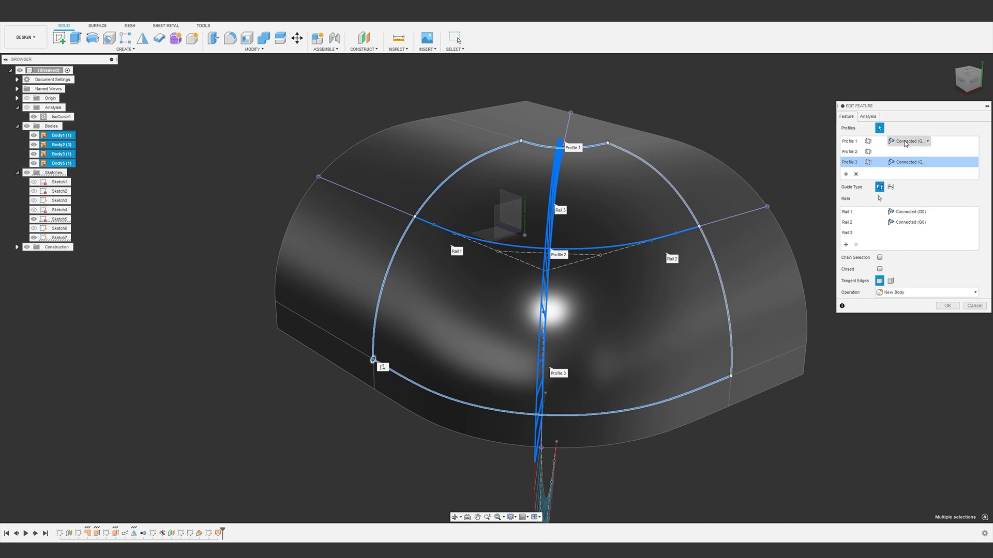
# Step: Set the loft's Profile 1 and Rails 1 and 2 to Curvature (G2) and Profile 3 to Tangent (G1), and accept the edit
pyautogui.click(906, 143)
pyautogui.click(909, 168)
pyautogui.click(907, 161)
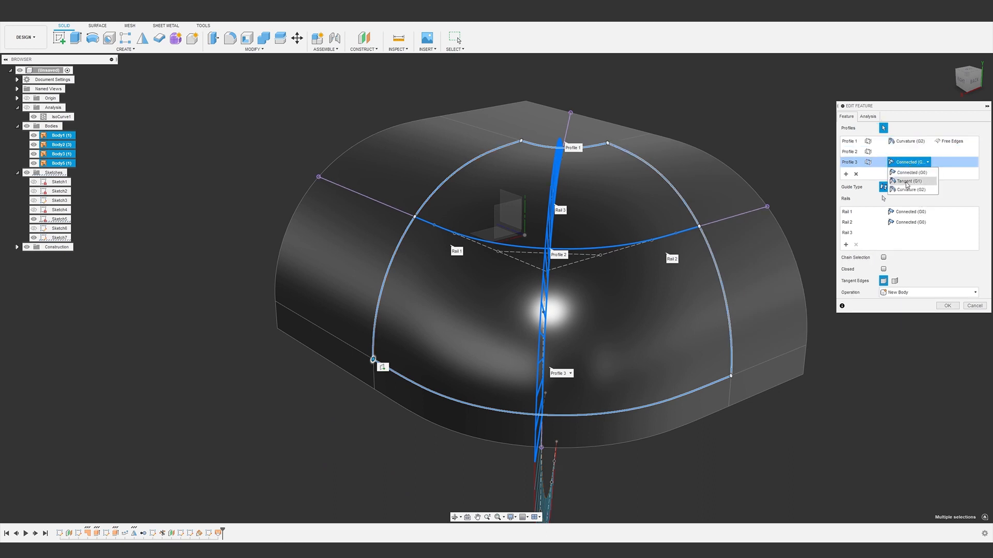
pyautogui.click(906, 183)
pyautogui.click(905, 213)
pyautogui.click(908, 239)
pyautogui.click(907, 222)
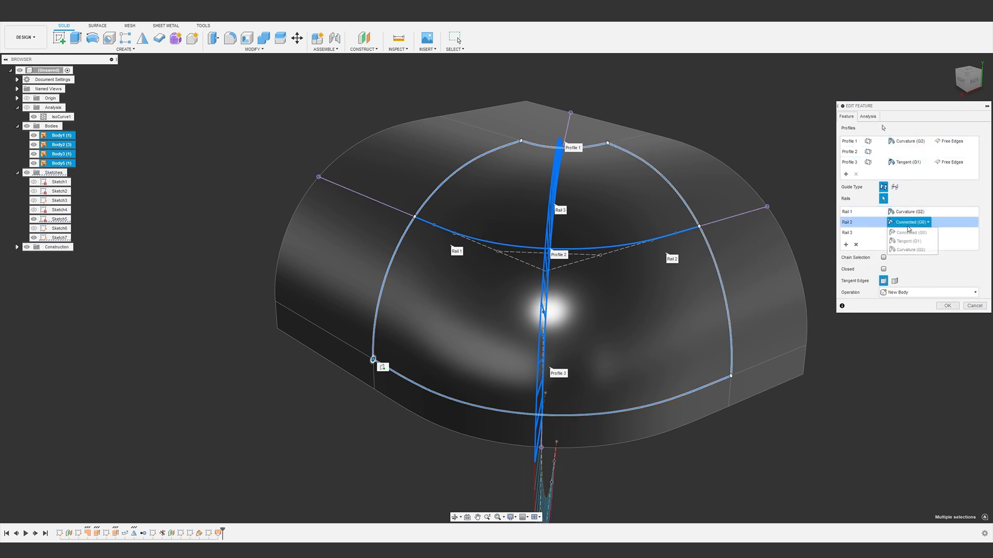
pyautogui.click(906, 251)
pyautogui.keyDown('shift'); pyautogui.moveTo(600, 336); pyautogui.dragTo(529, 316, button='middle'); pyautogui.keyUp('shift')
pyautogui.click(948, 306)
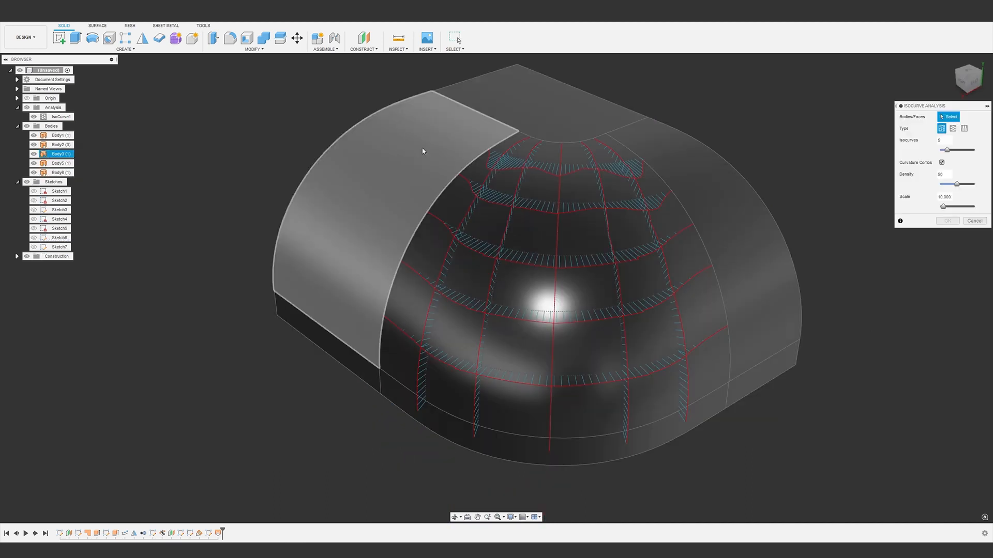
pyautogui.keyDown('shift'); pyautogui.moveTo(529, 259); pyautogui.dragTo(360, 323, button='middle'); pyautogui.keyUp('shift')
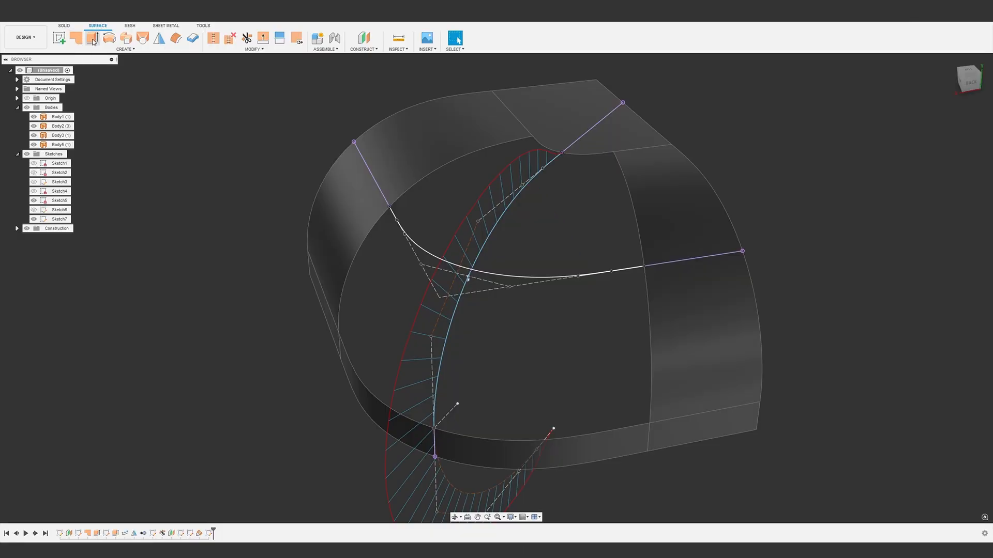
# Step: Extrude the diagonal spline -2 mm as a new surface body
pyautogui.click(92, 38)
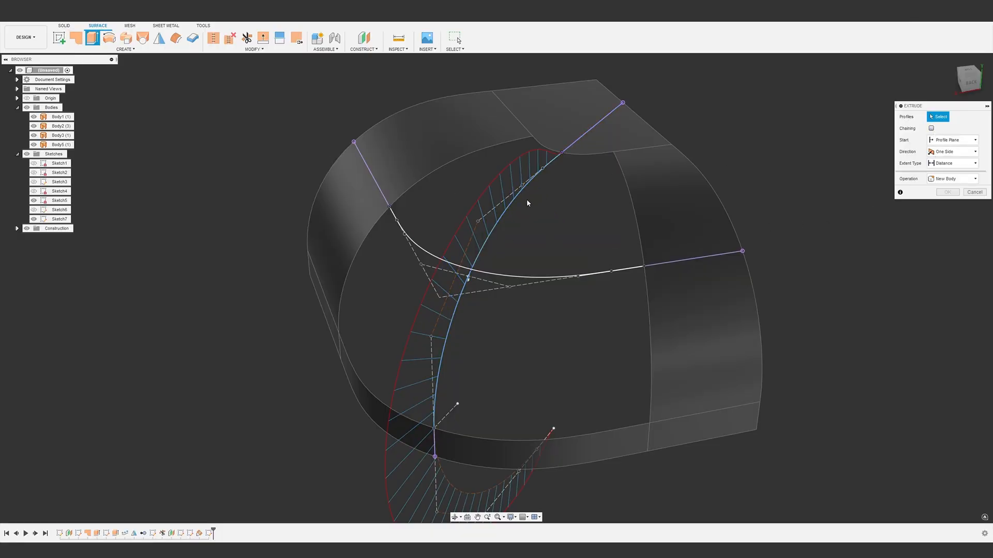
pyautogui.click(509, 210)
pyautogui.moveTo(503, 213); pyautogui.dragTo(518, 211)
pyautogui.press('Return')
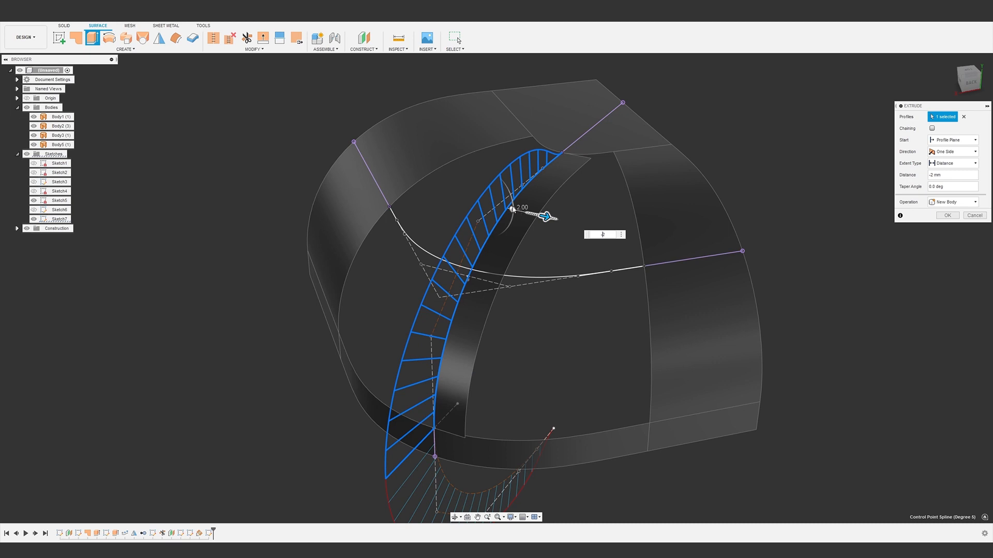
pyautogui.press('Return')
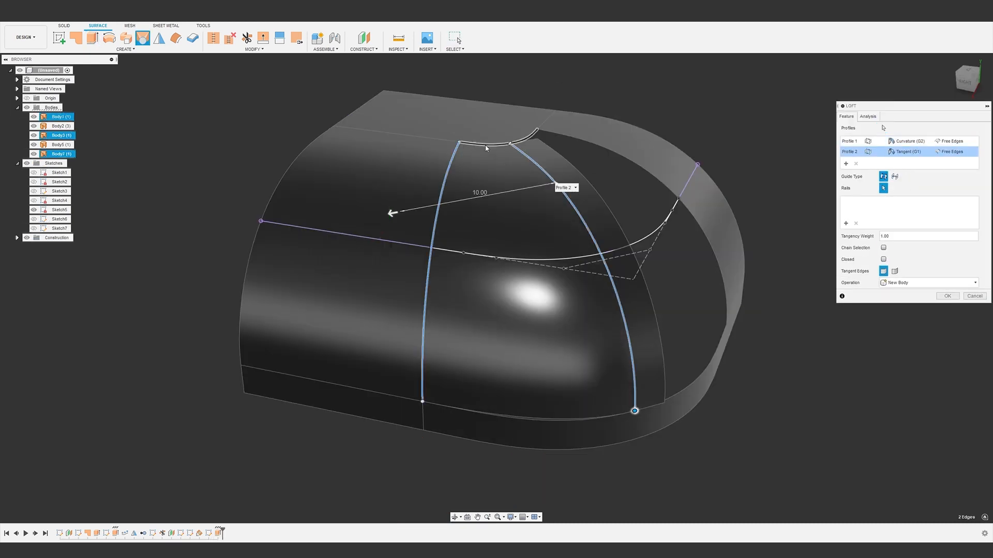
# Step: Loft from the side surface to the extruded diagonal surface with the top and bottom edges as rails, and mirror it across the diagonal plane
pyautogui.click(486, 148)
pyautogui.click(550, 420)
pyautogui.click(948, 285)
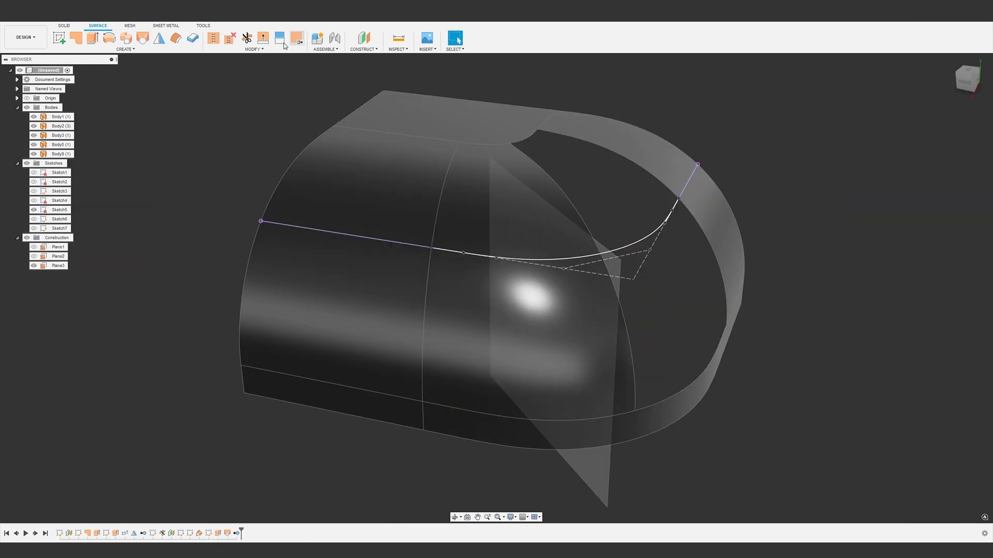
pyautogui.click(492, 229)
# Step: Examine the curvature flow across the corner halves and adjoining side faces using Isocurve Analysis with curvature combs
pyautogui.click(628, 215)
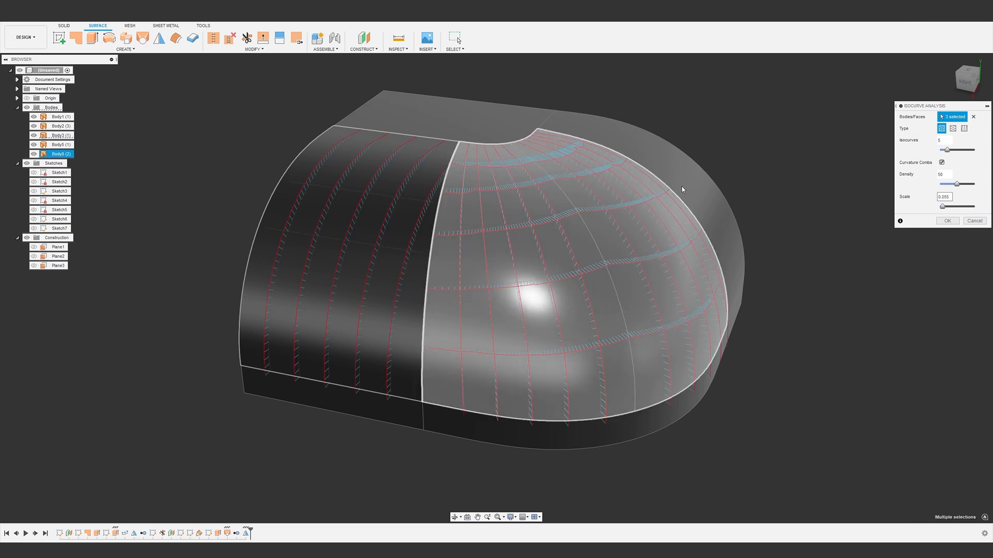
pyautogui.click(689, 177)
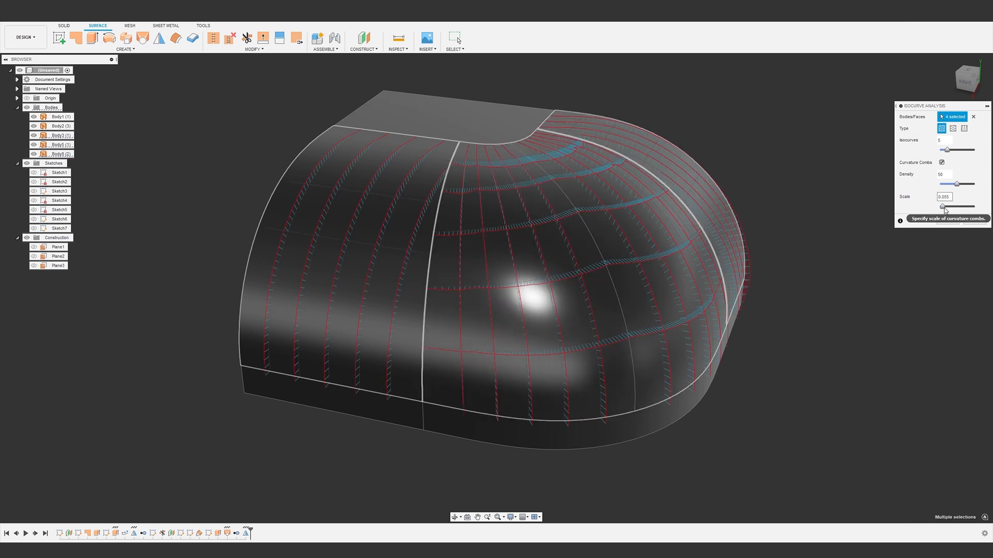
pyautogui.moveTo(945, 209); pyautogui.dragTo(947, 210)
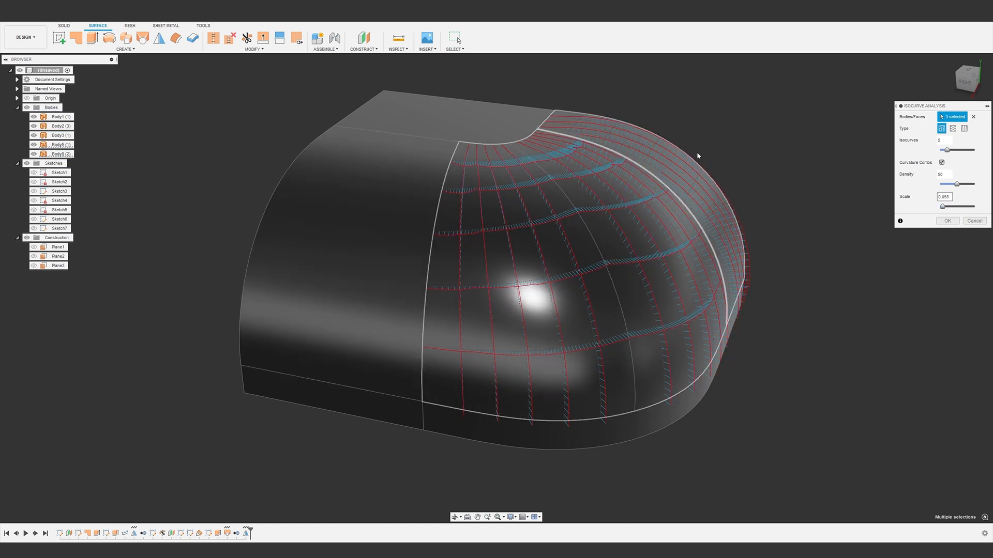
pyautogui.keyDown('shift'); pyautogui.moveTo(696, 151); pyautogui.dragTo(609, 184, button='middle'); pyautogui.keyUp('shift')
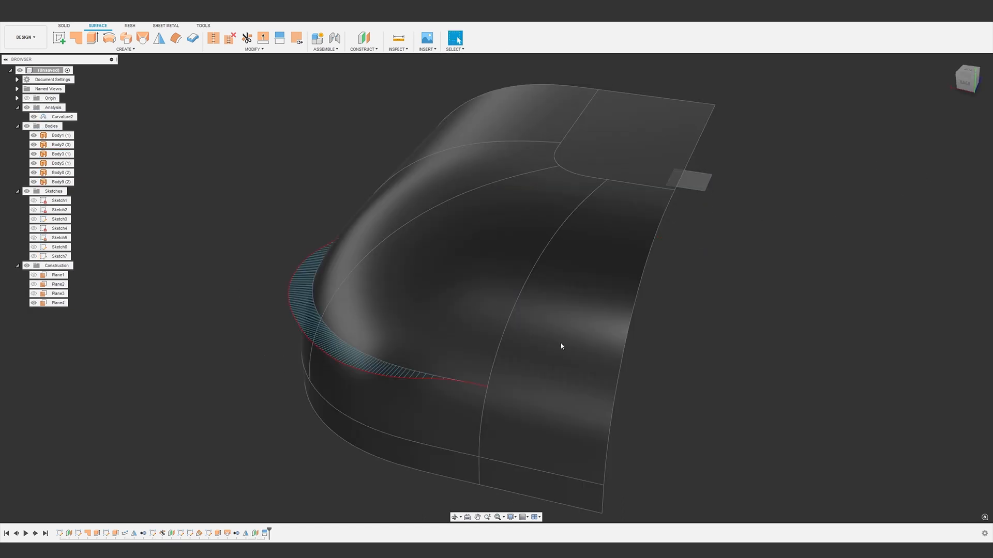
pyautogui.rightClick(255, 535)
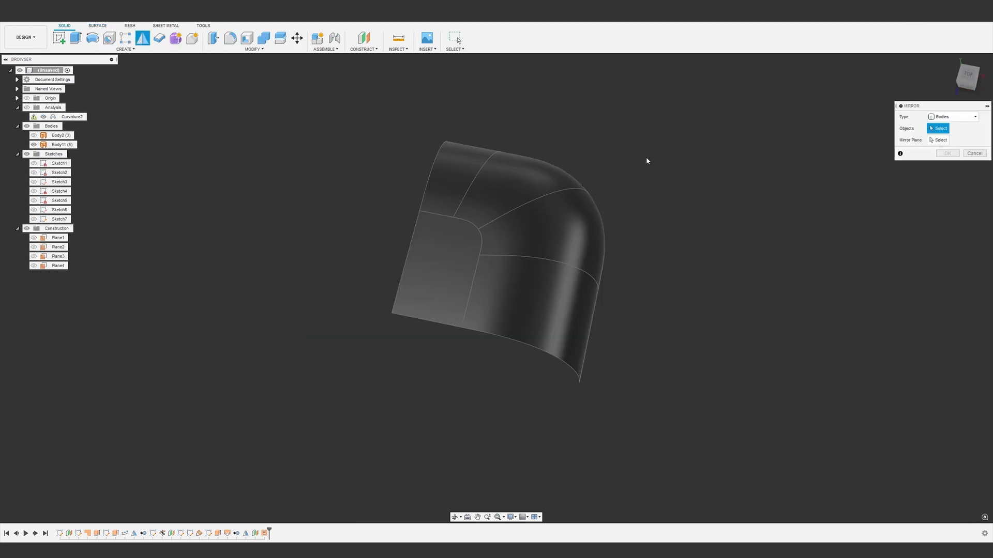
# Step: Mirror the stitched corner body across the plane at its straight open side as a new body
pyautogui.click(391, 362)
pyautogui.click(953, 151)
pyautogui.click(953, 165)
pyautogui.click(947, 165)
# Step: Mirror both bodies across the plane at their open front edge, and set up a mirror of all four resulting bodies
pyautogui.press('s')
pyautogui.click(843, 198)
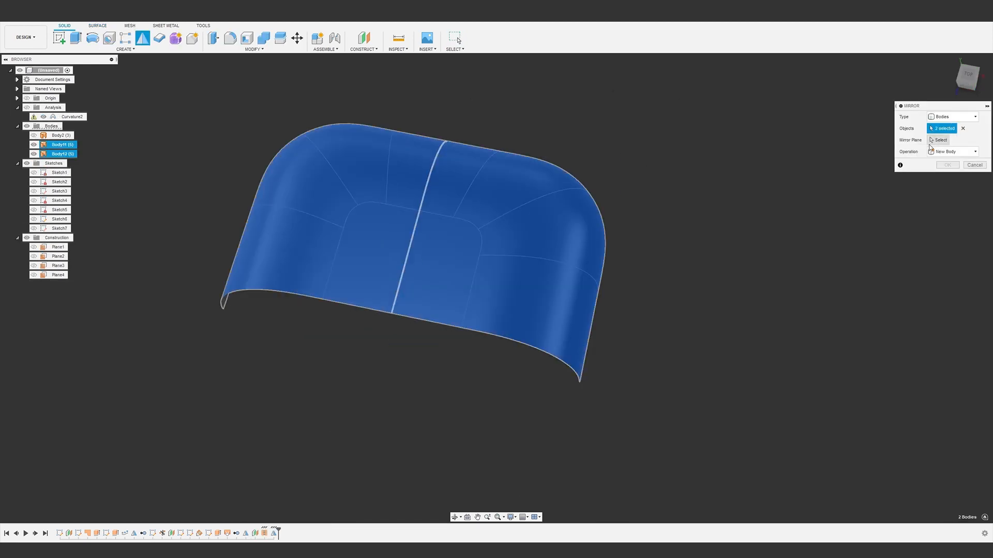
pyautogui.click(940, 140)
pyautogui.click(420, 343)
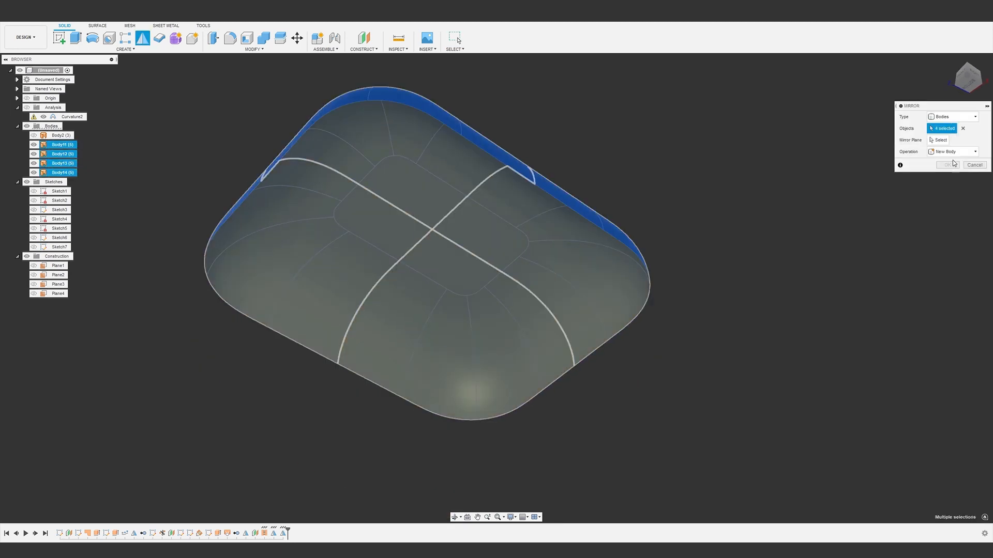
pyautogui.click(423, 251)
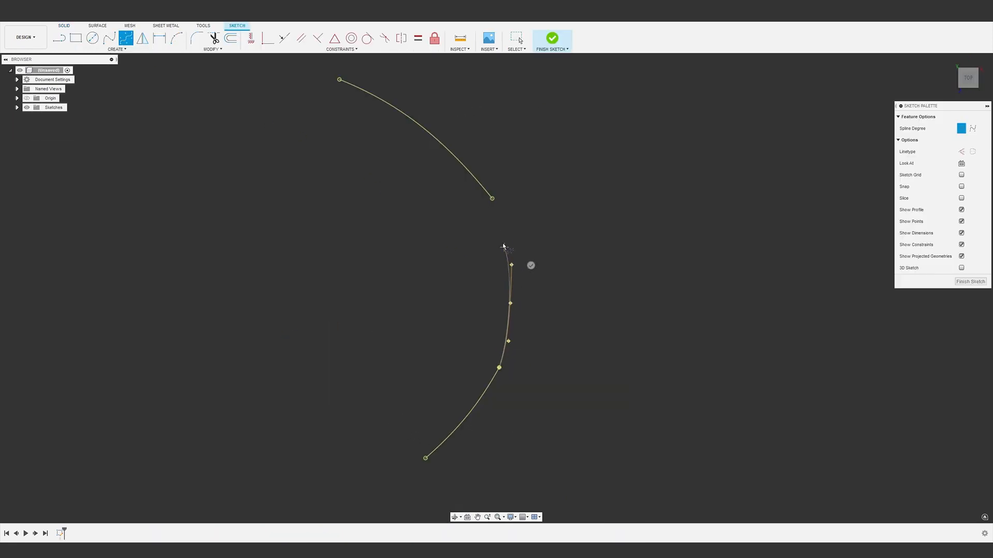
# Step: Bridge the gap between the two curves with a control point spline and try to make it curvature-continuous with both curves
pyautogui.rightClick(486, 198)
pyautogui.click(510, 197)
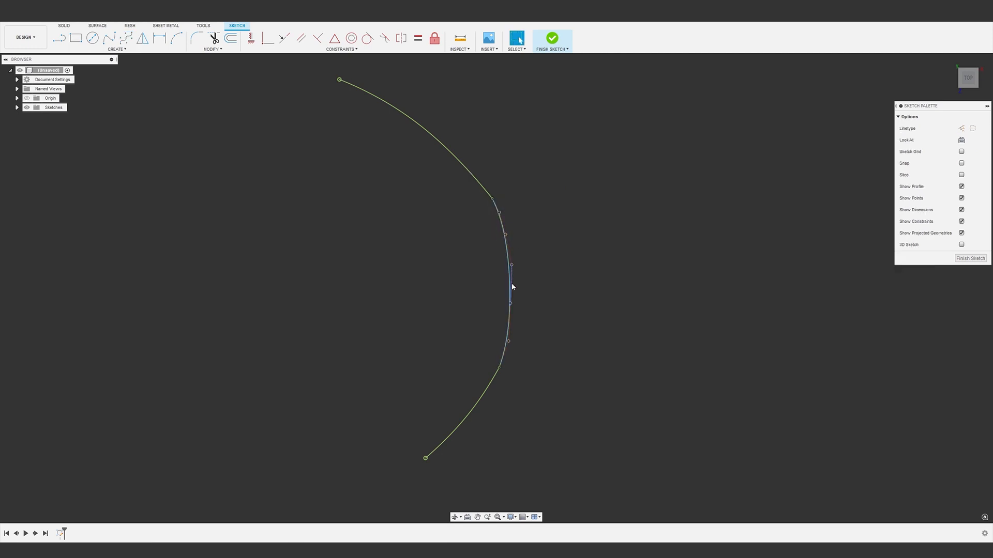
pyautogui.click(508, 325)
pyautogui.keyDown('shift'); pyautogui.click(491, 385); pyautogui.keyUp('shift')
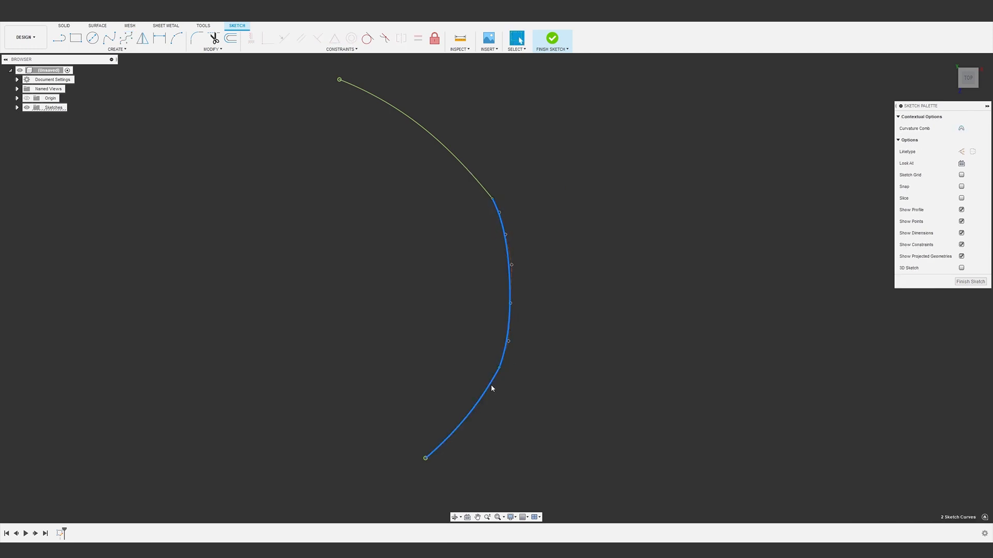
pyautogui.click(384, 37)
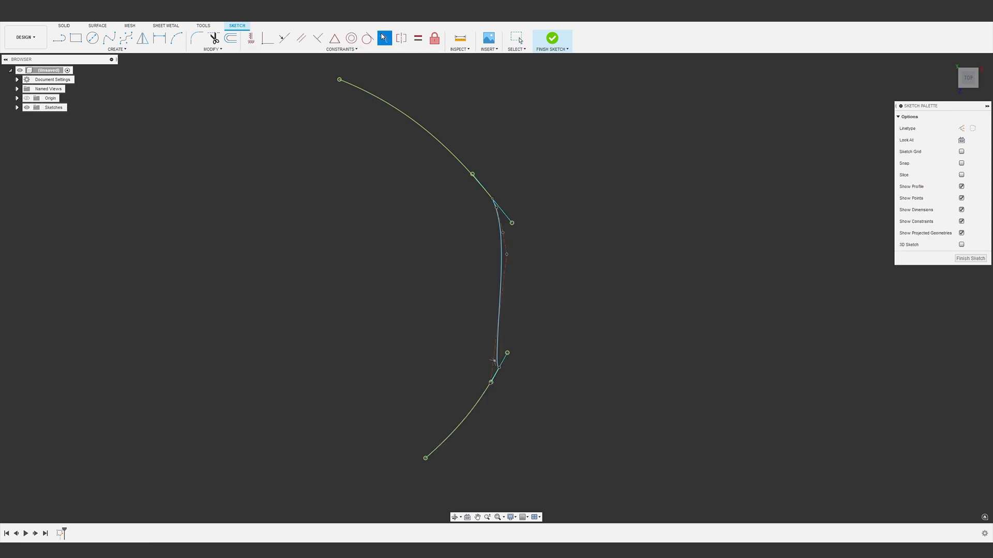
pyautogui.rightClick(400, 231)
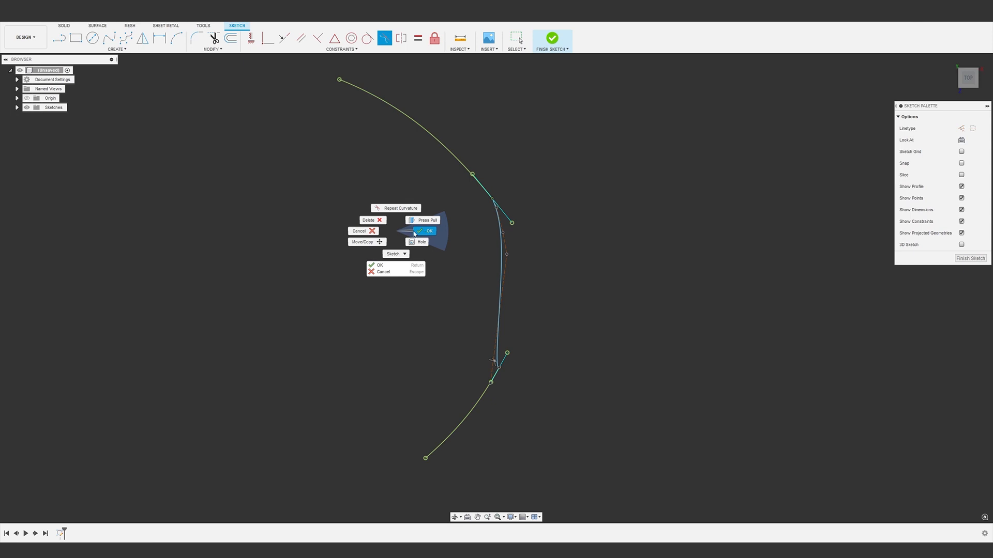
pyautogui.click(371, 235)
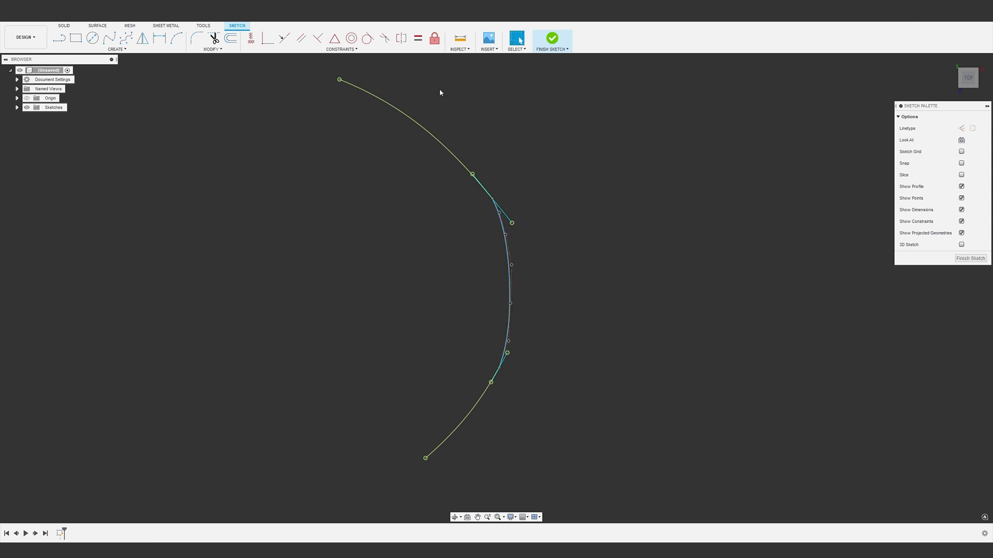
pyautogui.click(368, 38)
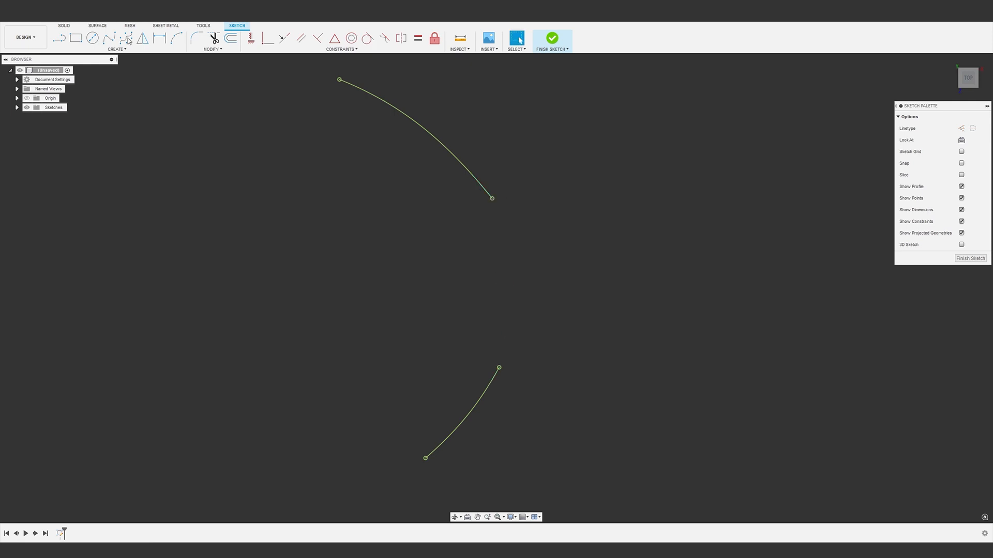
# Step: Connect the facing ends of the two curves with a two-point fit point spline and apply Curvature constraints to both curves
pyautogui.click(109, 39)
pyautogui.click(498, 367)
pyautogui.press('Escape')
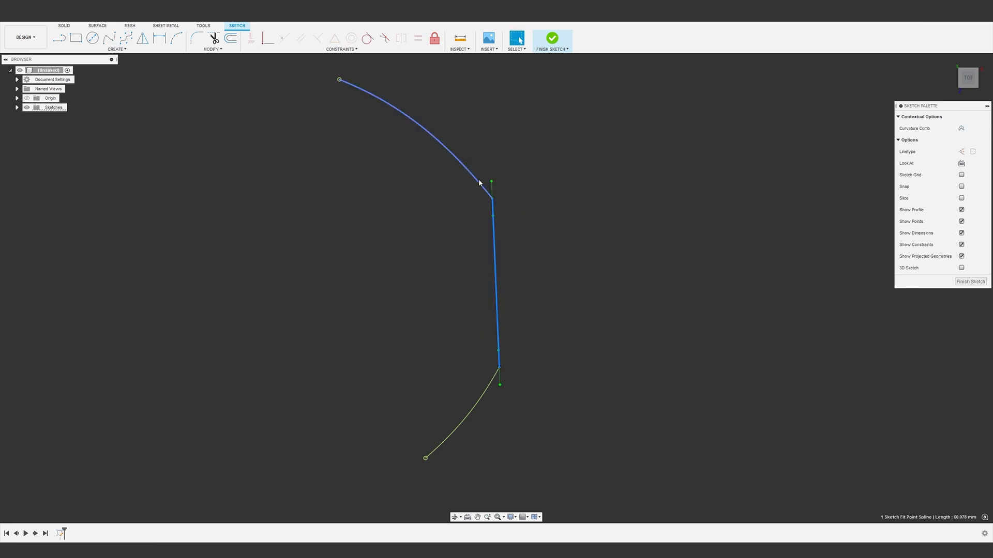
pyautogui.click(381, 39)
pyautogui.click(523, 330)
pyautogui.click(483, 395)
pyautogui.rightClick(447, 298)
pyautogui.click(474, 297)
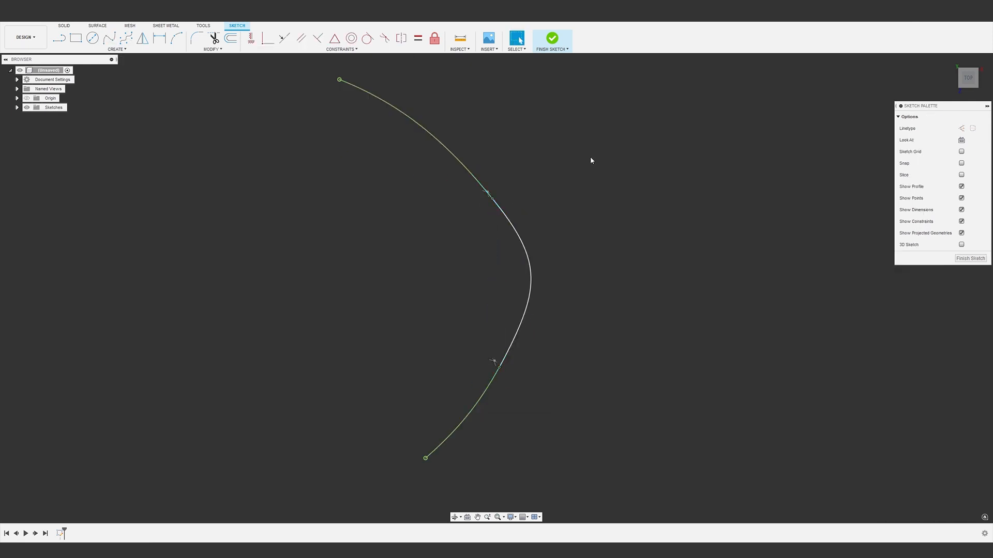
# Step: Show curvature combs on the bridging spline and both adjoining curves at a scale of about 2.3
pyautogui.moveTo(597, 126); pyautogui.dragTo(453, 375)
pyautogui.click(961, 129)
pyautogui.moveTo(846, 128); pyautogui.dragTo(850, 128)
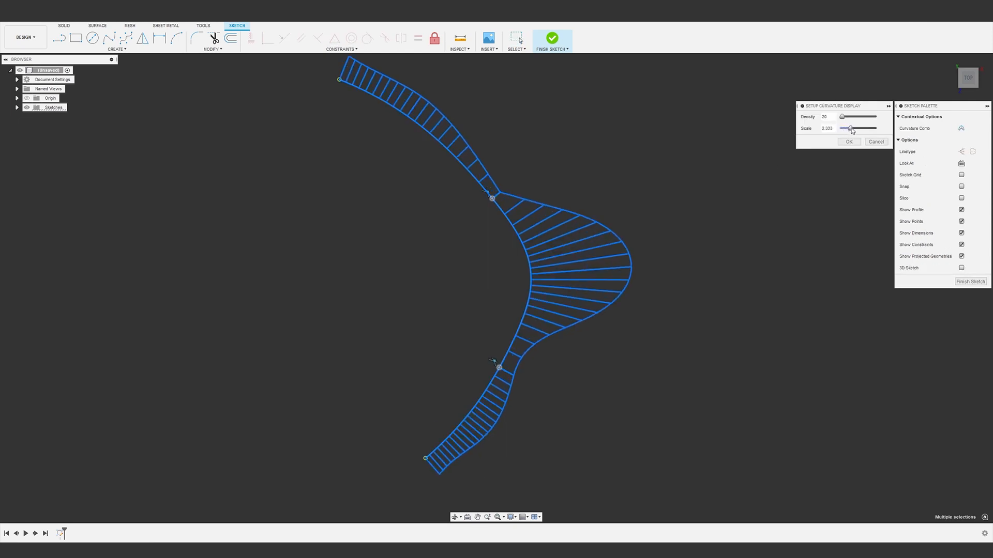
pyautogui.click(849, 142)
# Step: Slightly adjust the lengths of the bridging spline's tangent handles at both ends to refine its curvature comb
pyautogui.click(519, 235)
pyautogui.moveTo(504, 213); pyautogui.dragTo(502, 212)
pyautogui.moveTo(509, 353); pyautogui.dragTo(507, 352)
pyautogui.click(452, 280)
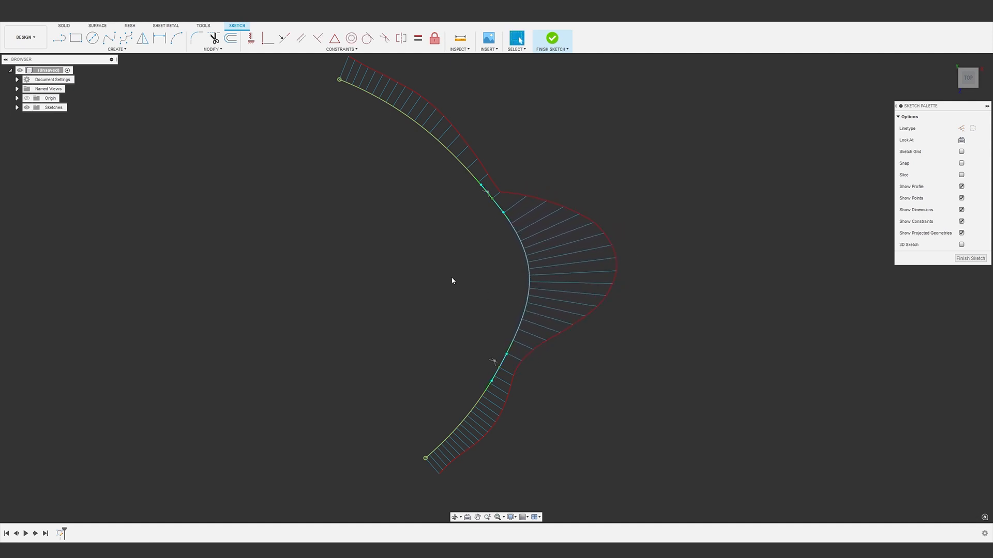
# Step: Insert an additional fit point near the middle of the bridging fit point spline
pyautogui.rightClick(529, 272)
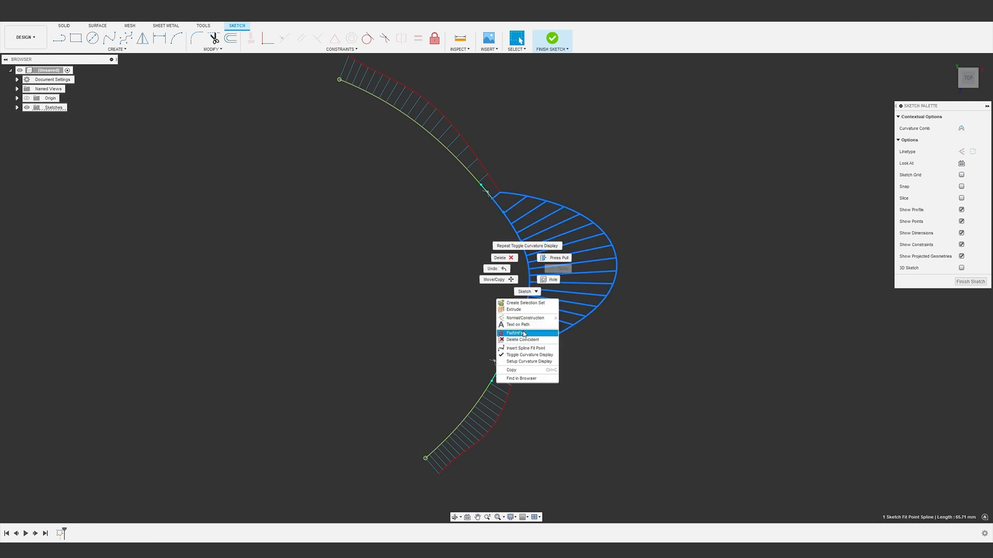
pyautogui.click(525, 349)
pyautogui.rightClick(495, 271)
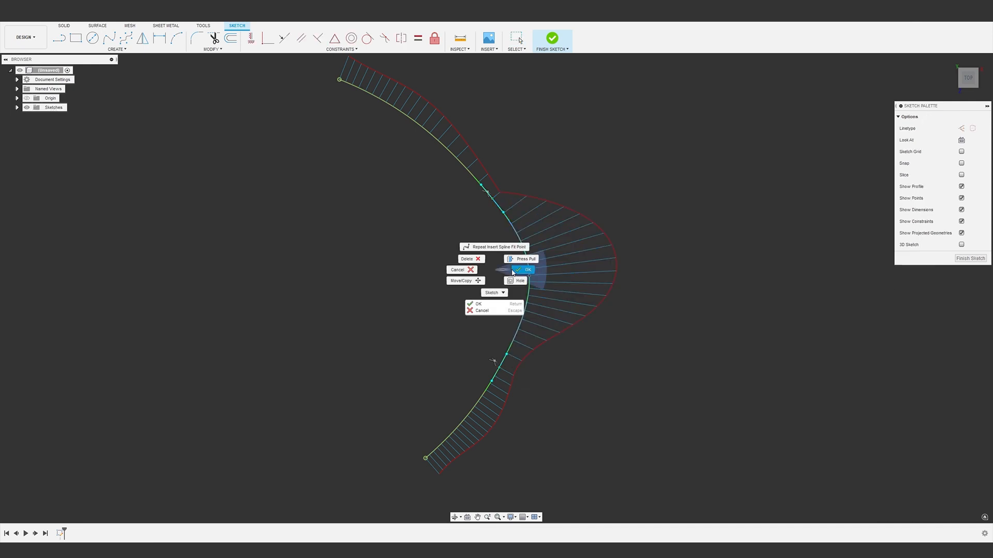
pyautogui.click(512, 271)
pyautogui.moveTo(528, 275)
pyautogui.mouseDown()
pyautogui.moveTo(527, 300)
pyautogui.moveTo(498, 284)
pyautogui.mouseUp()
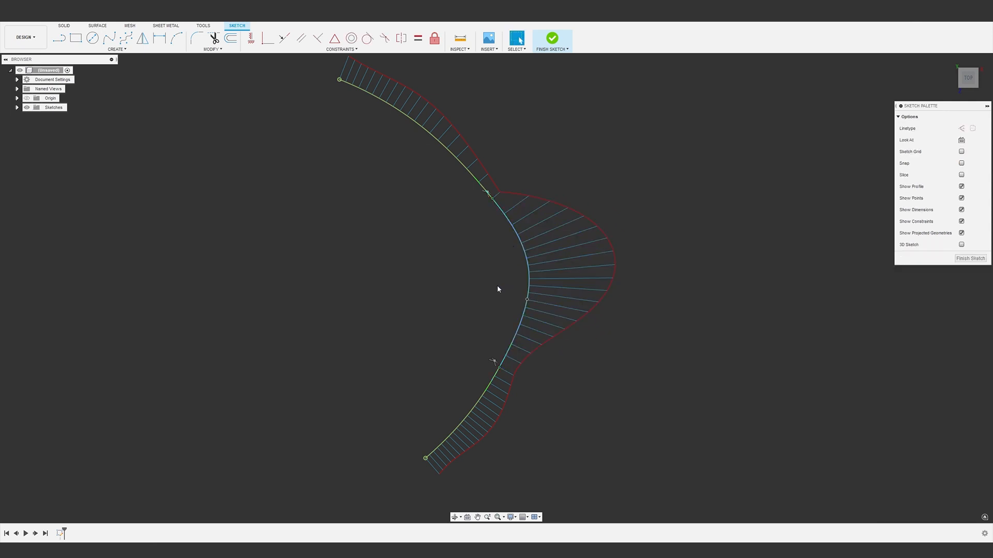